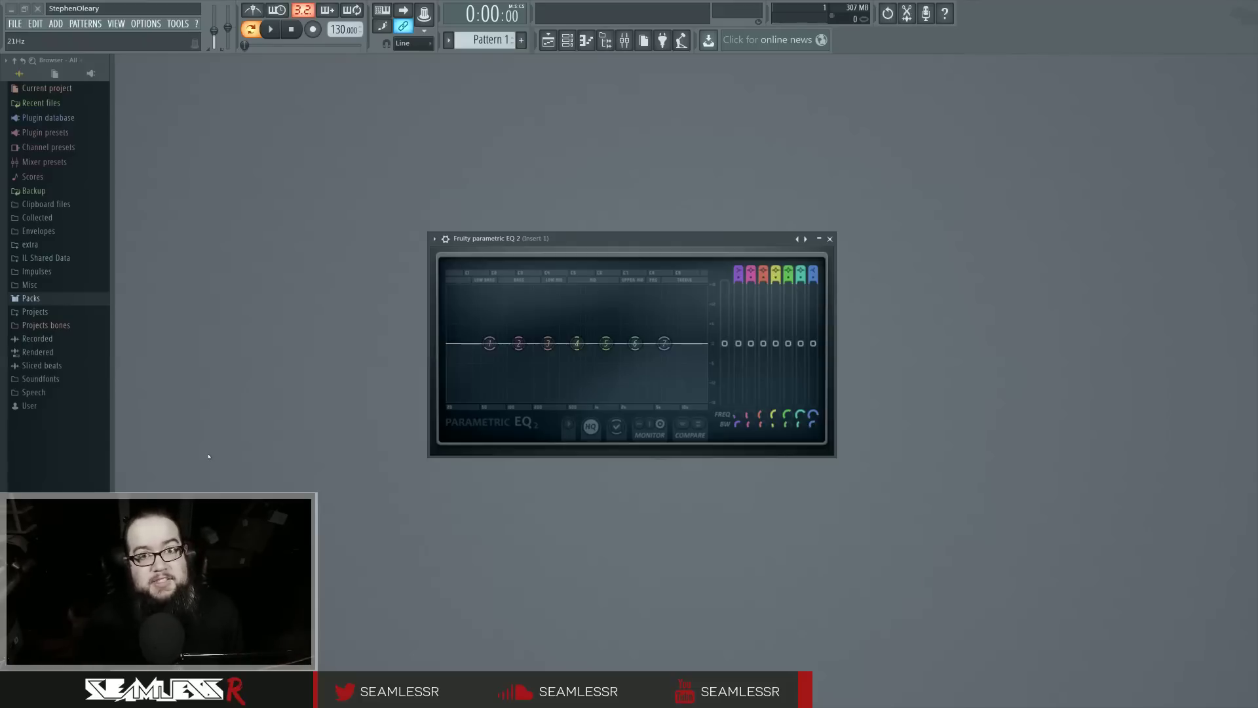
# Show the mixer and load Fruity Parametric EQ into the second effect slot of Insert 1.
pyautogui.moveTo(620, 243)
pyautogui.mouseDown()
pyautogui.moveTo(661, 236)
pyautogui.moveTo(625, 217)
pyautogui.moveTo(643, 160)
pyautogui.moveTo(633, 259)
pyautogui.moveTo(636, 222)
pyautogui.moveTo(629, 235)
pyautogui.mouseUp()
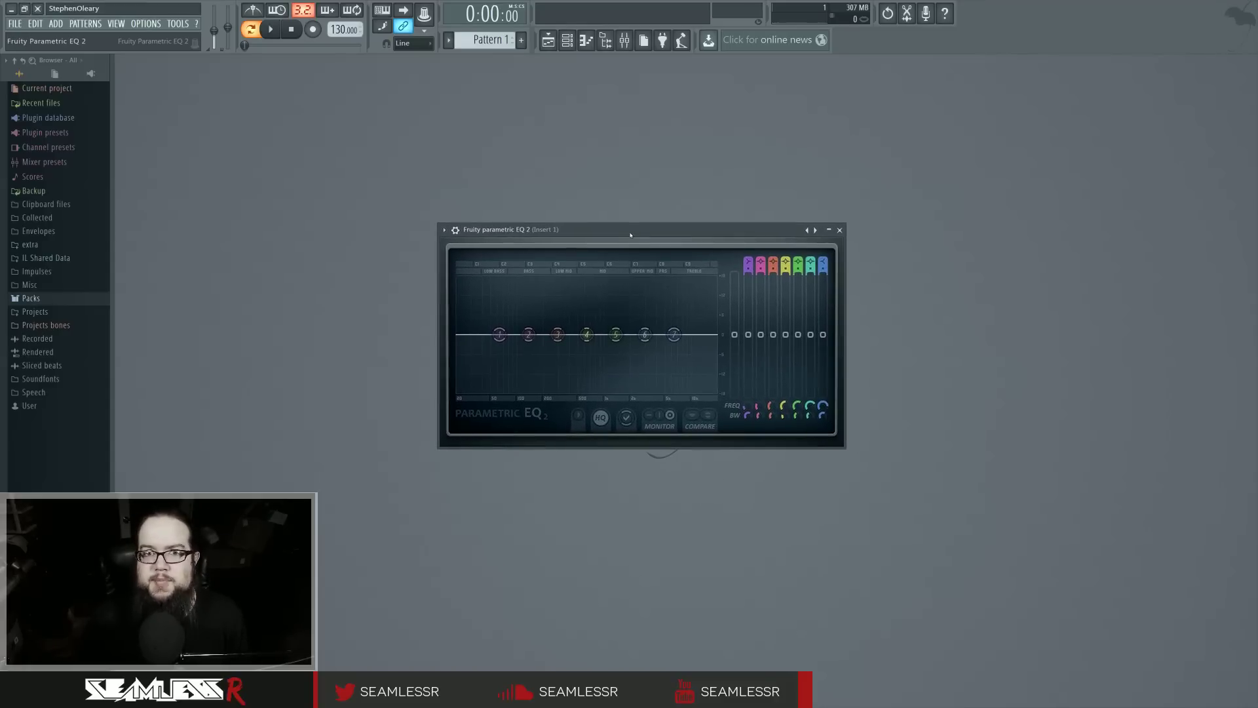
pyautogui.click(624, 40)
pyautogui.click(910, 364)
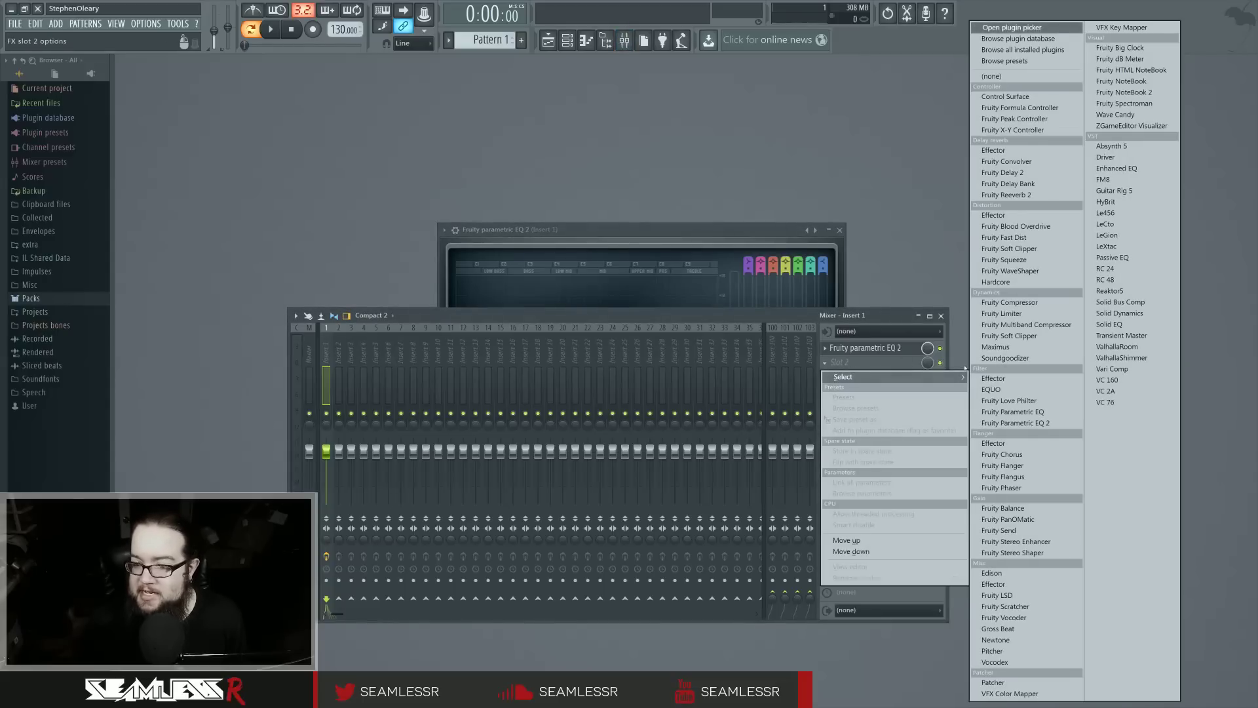
pyautogui.click(1013, 411)
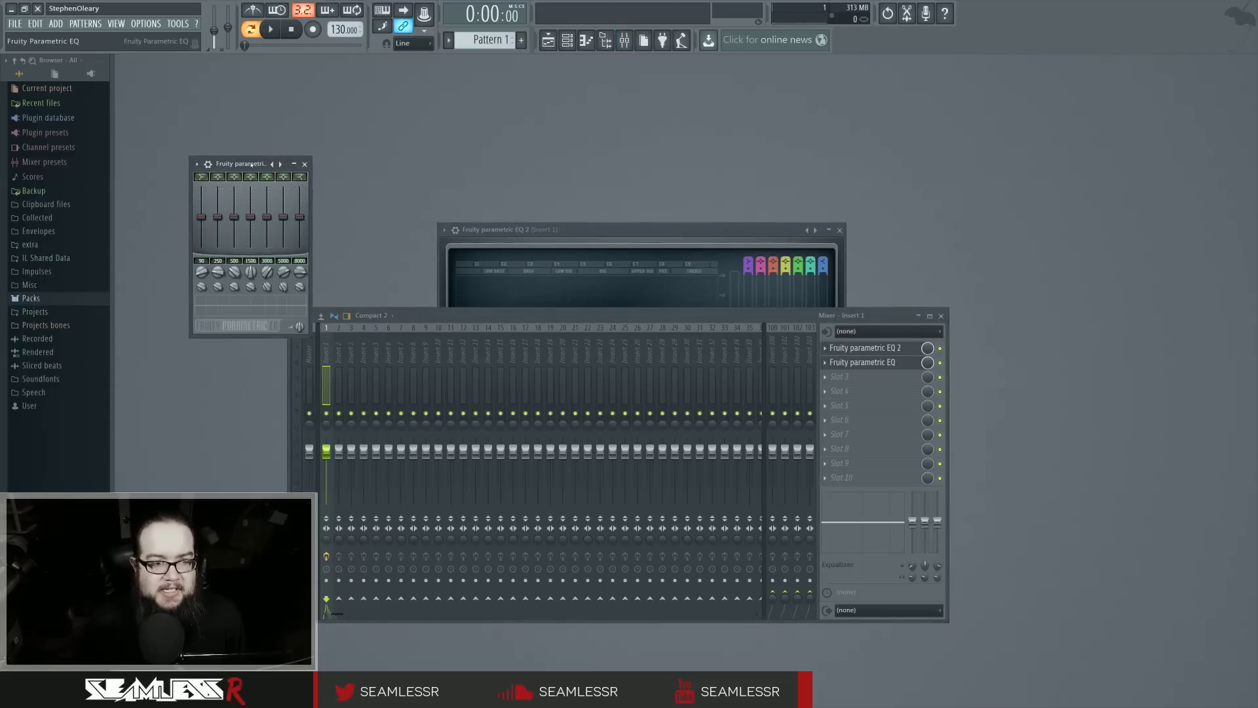
pyautogui.moveTo(251, 165); pyautogui.dragTo(320, 198)
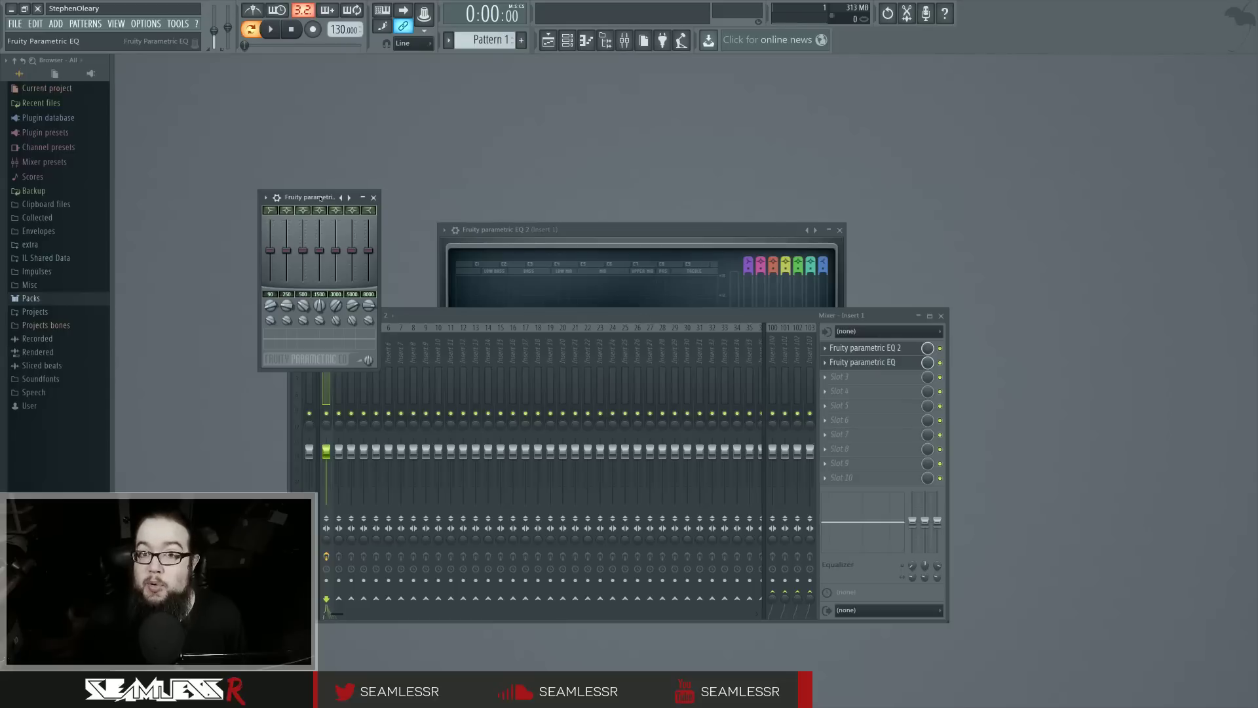
# Remove Fruity Parametric EQ from the second effect slot of Insert 1 and hide the mixer.
pyautogui.click(865, 362)
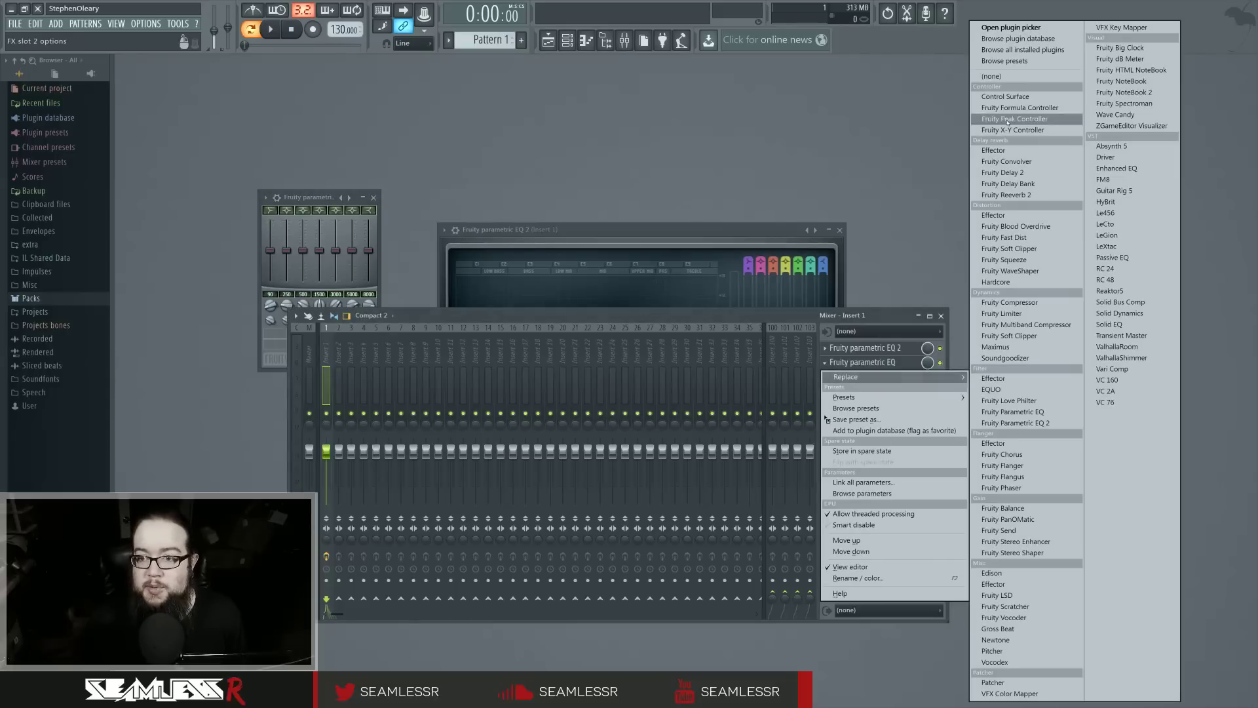
pyautogui.click(1011, 78)
pyautogui.press('F9')
pyautogui.moveTo(708, 230); pyautogui.dragTo(705, 233)
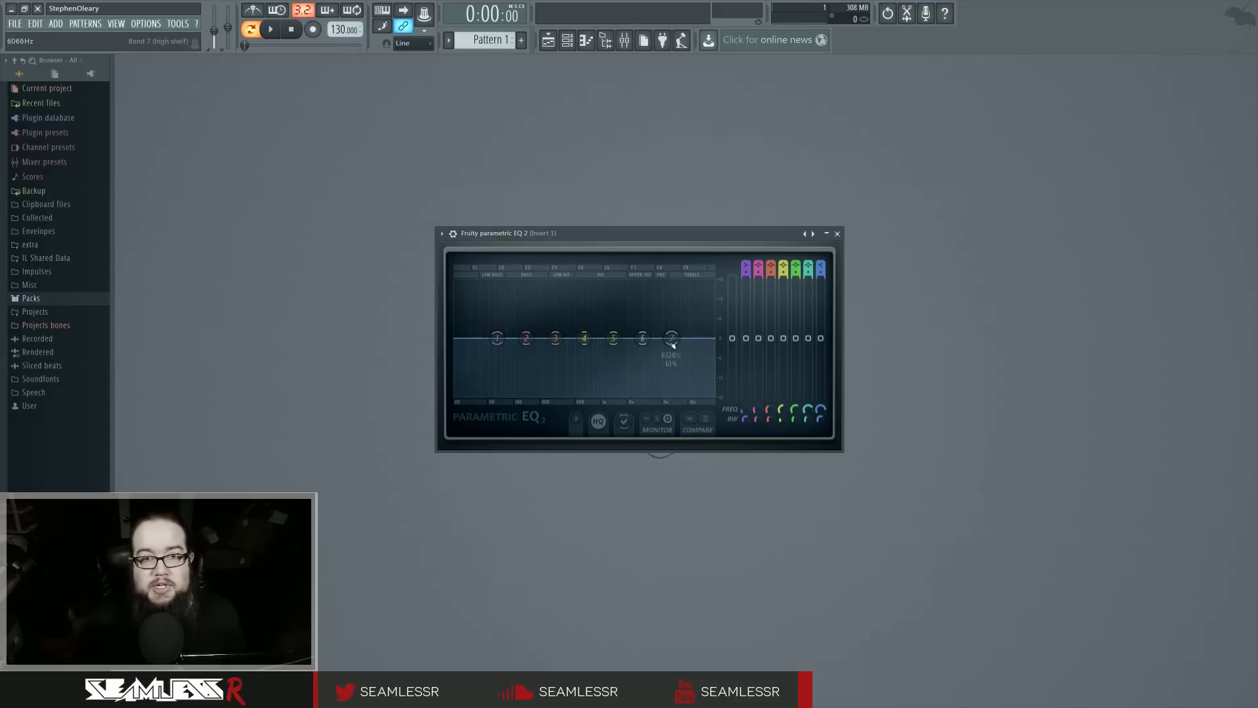
# Shape an example EQ curve by boosting bands 2, 4 and 7 and cutting bands 3 and 6.
pyautogui.moveTo(671, 339)
pyautogui.mouseDown()
pyautogui.moveTo(671, 289)
pyautogui.moveTo(671, 364)
pyautogui.moveTo(671, 338)
pyautogui.mouseUp()
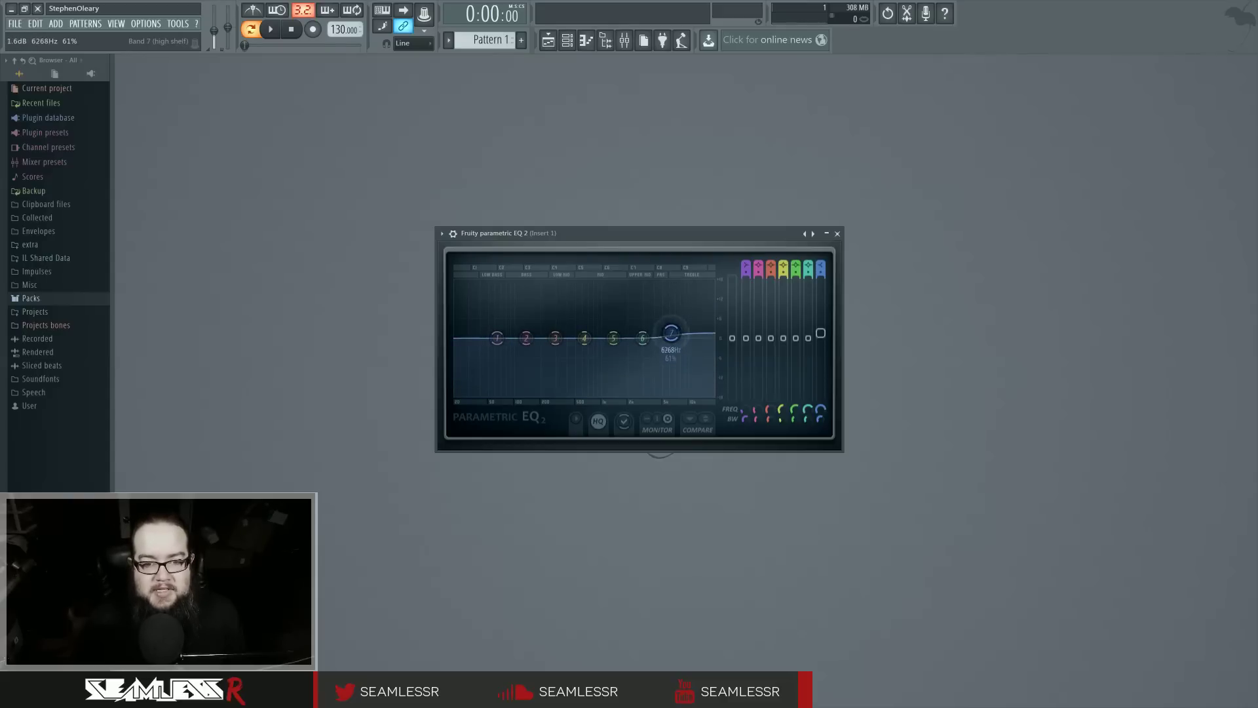
pyautogui.moveTo(584, 338); pyautogui.dragTo(573, 308)
pyautogui.moveTo(643, 338); pyautogui.dragTo(631, 365)
pyautogui.moveTo(555, 338); pyautogui.dragTo(510, 308)
pyautogui.moveTo(671, 338); pyautogui.dragTo(664, 308)
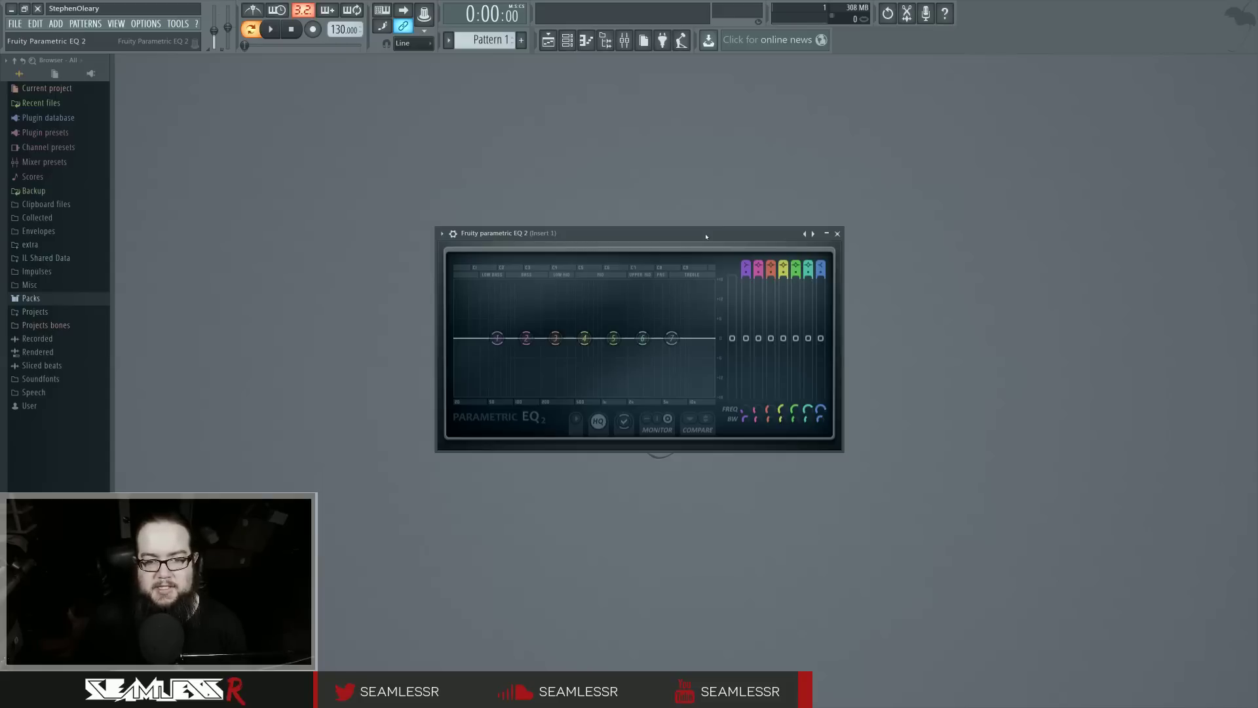
pyautogui.moveTo(732, 338)
pyautogui.mouseDown()
pyautogui.moveTo(732, 273)
pyautogui.moveTo(732, 396)
pyautogui.moveTo(732, 338)
pyautogui.mouseUp()
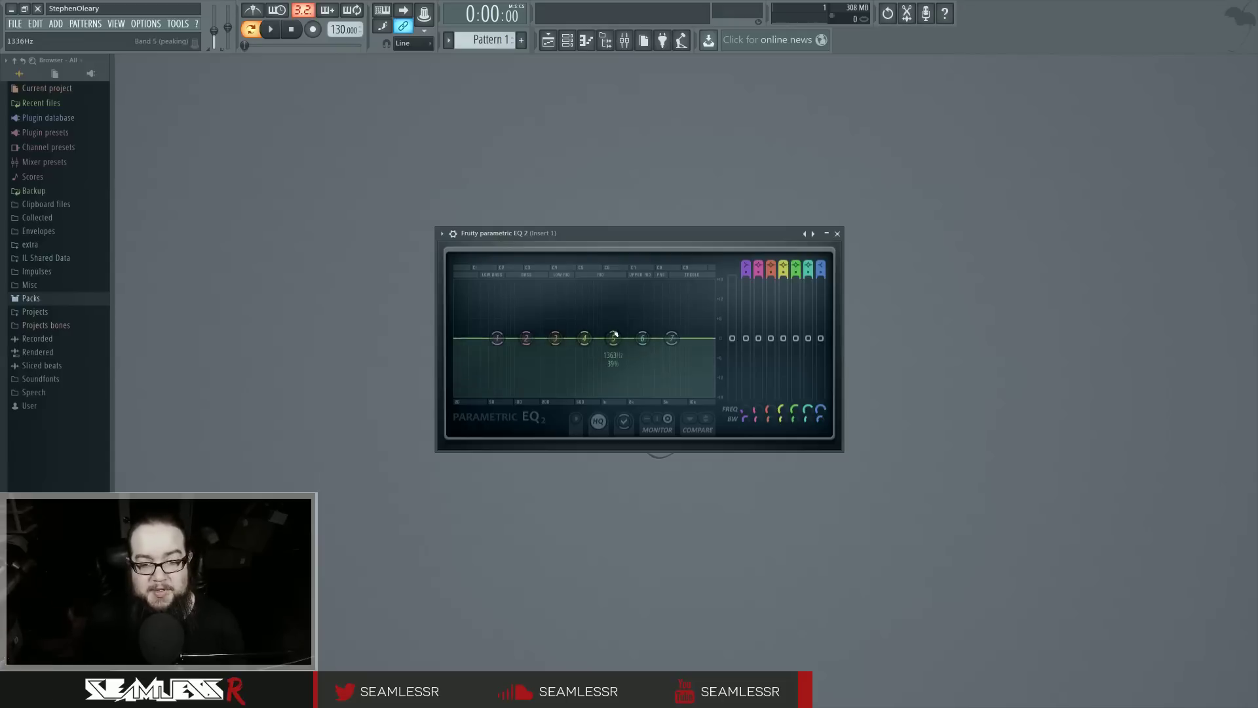
# Try a deep, narrow cut on band 5 at about 1644 Hz and return its level to zero.
pyautogui.moveTo(614, 338); pyautogui.dragTo(624, 392)
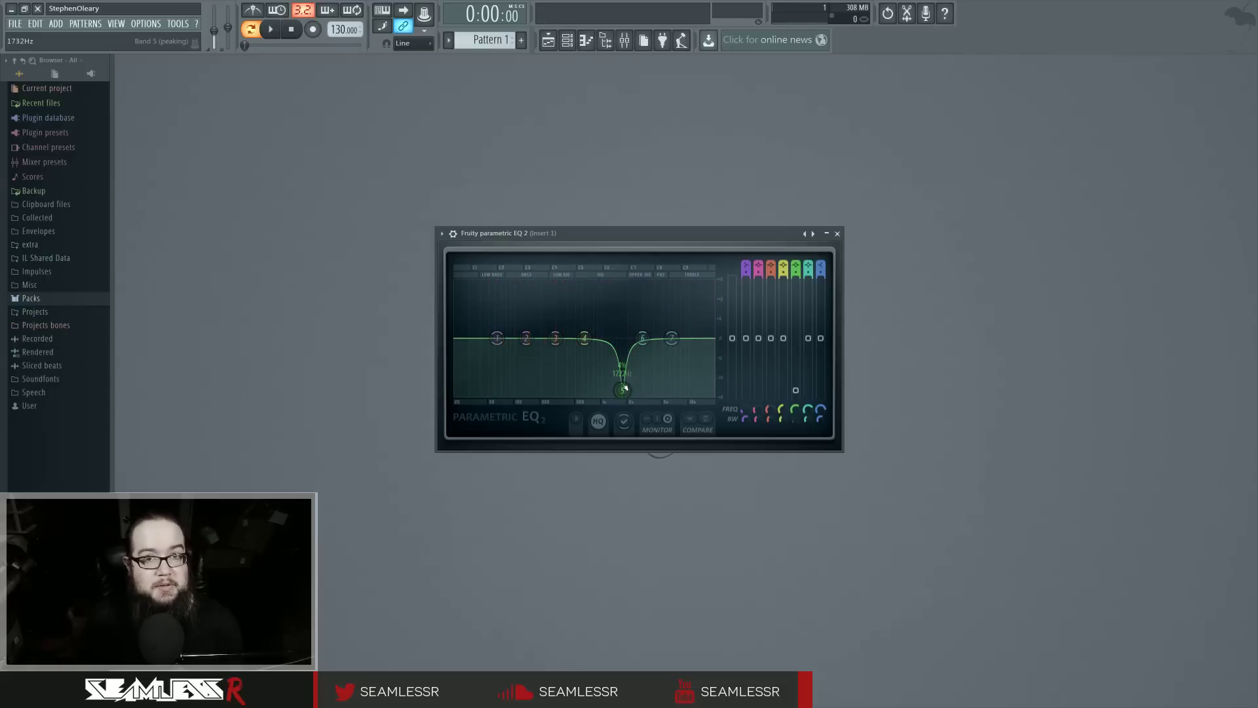
pyautogui.moveTo(623, 389)
pyautogui.mouseDown()
pyautogui.moveTo(600, 390)
pyautogui.moveTo(619, 389)
pyautogui.mouseUp()
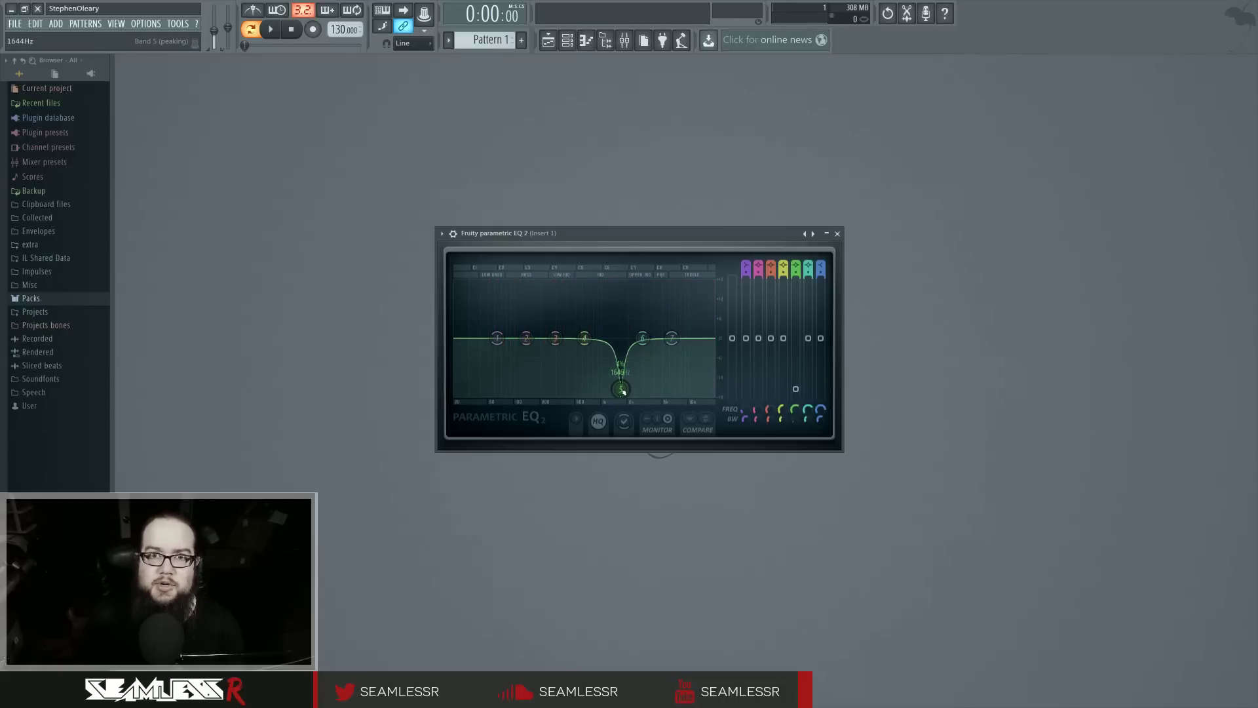
pyautogui.moveTo(623, 391); pyautogui.dragTo(624, 341)
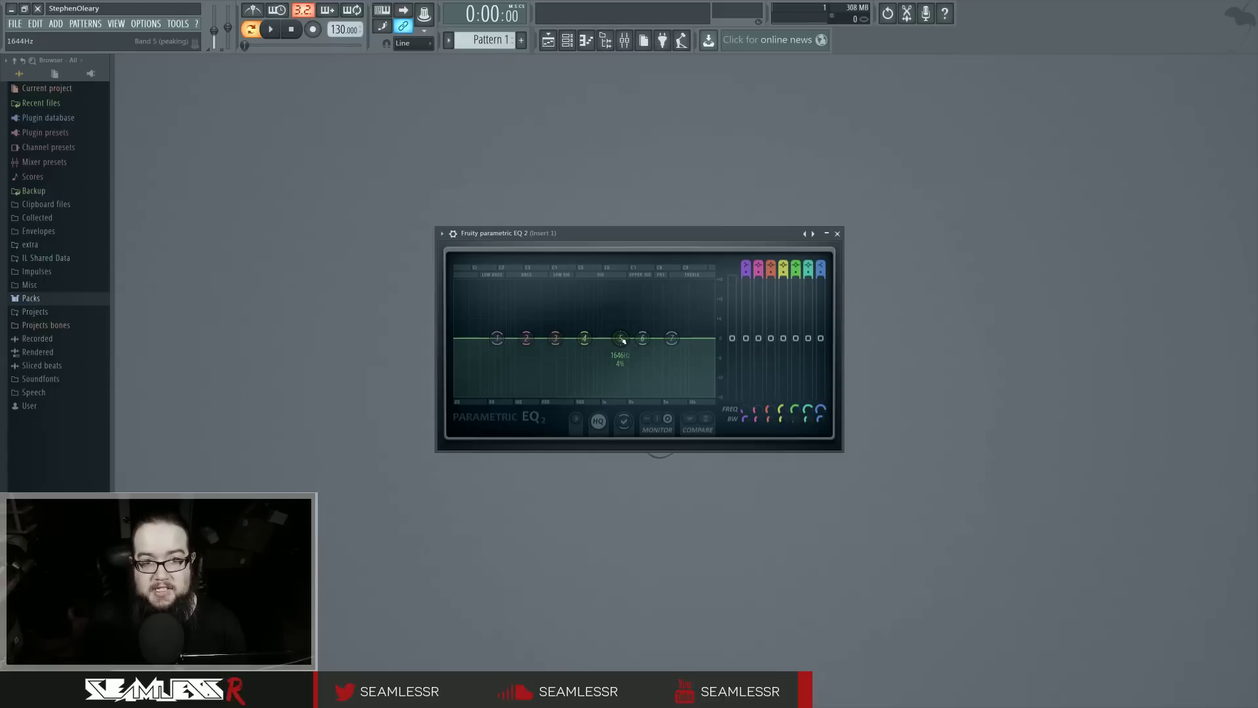
# Show the channel rack, play test notes to examine their spectrum in the EQ, and hide the rack again.
pyautogui.click(568, 40)
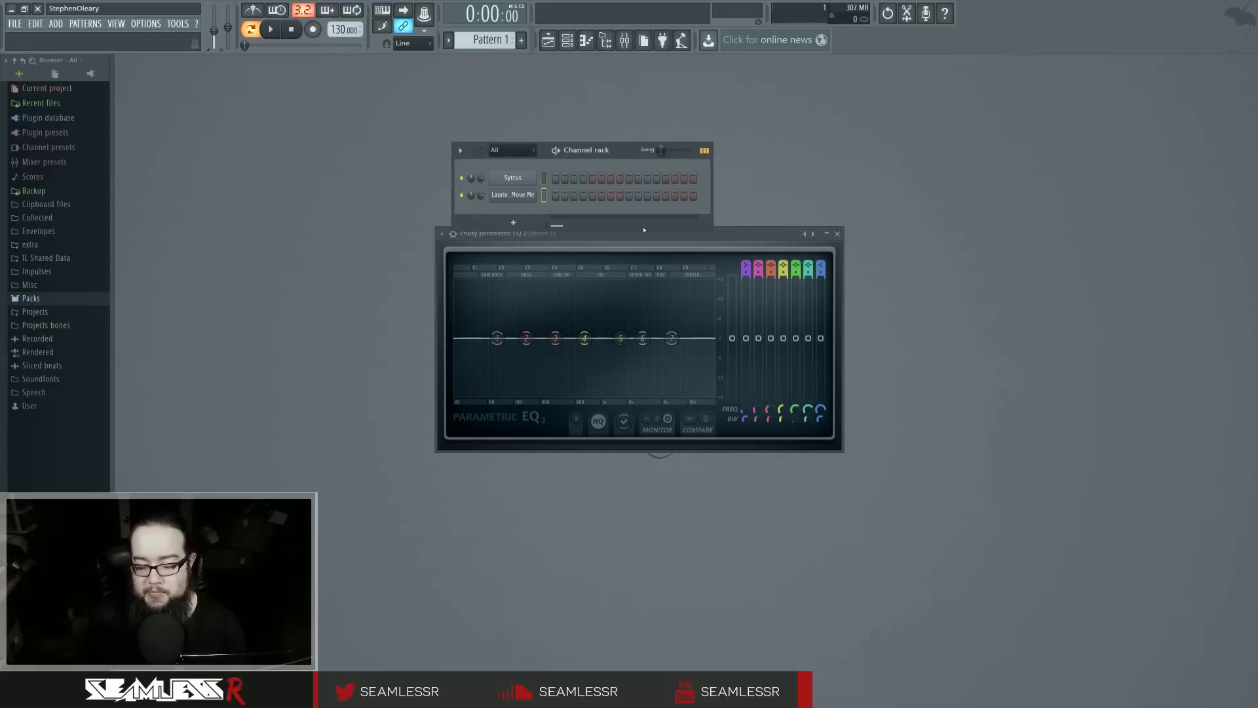
pyautogui.press('z')
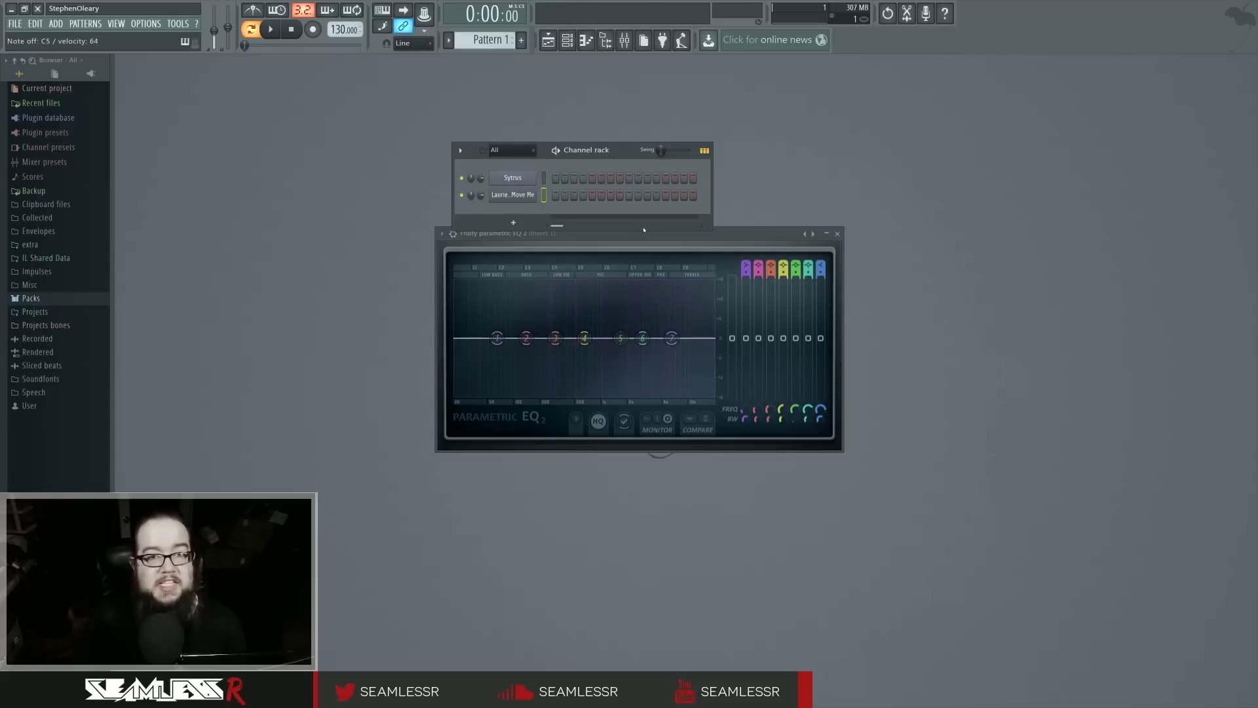
pyautogui.press('z')
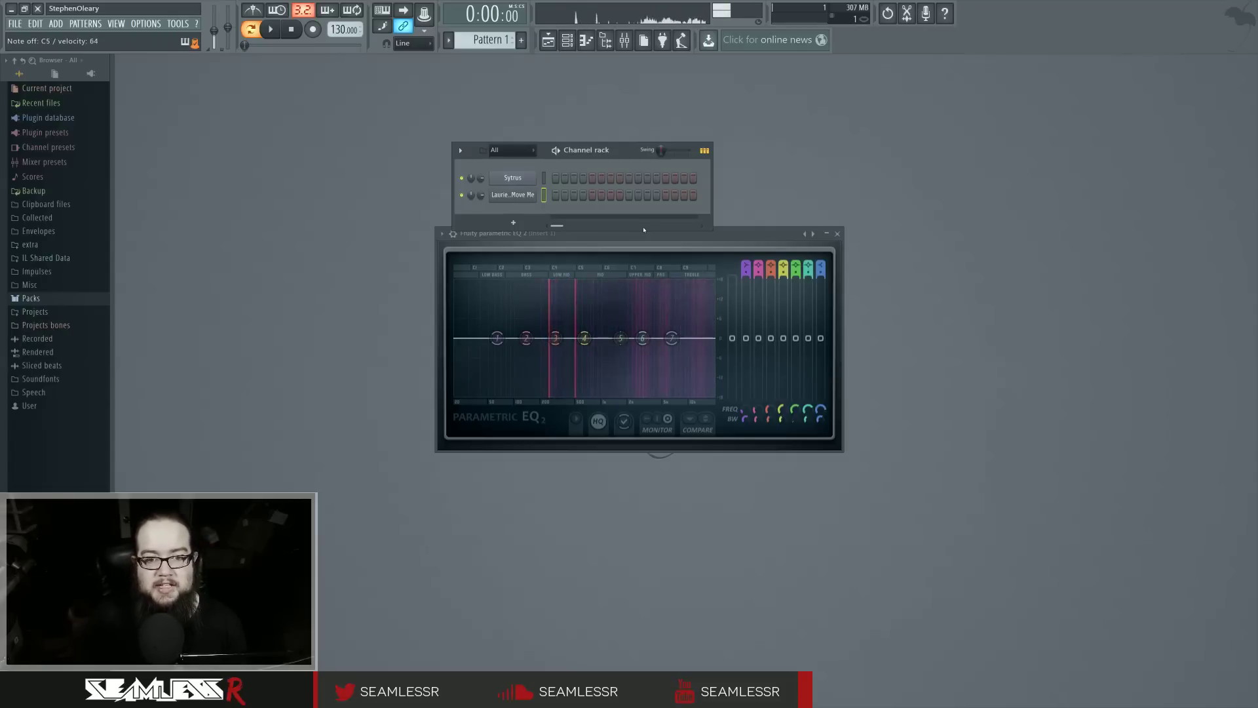
pyautogui.click(657, 236)
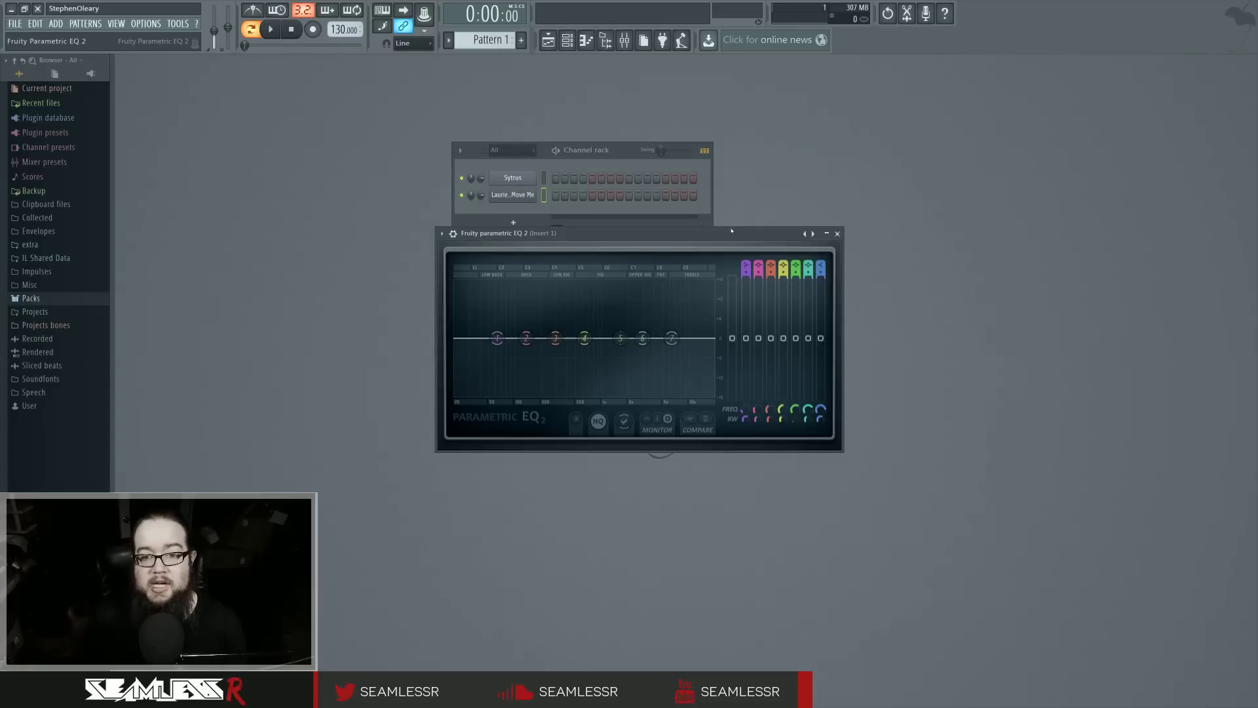
pyautogui.moveTo(731, 229); pyautogui.dragTo(726, 258)
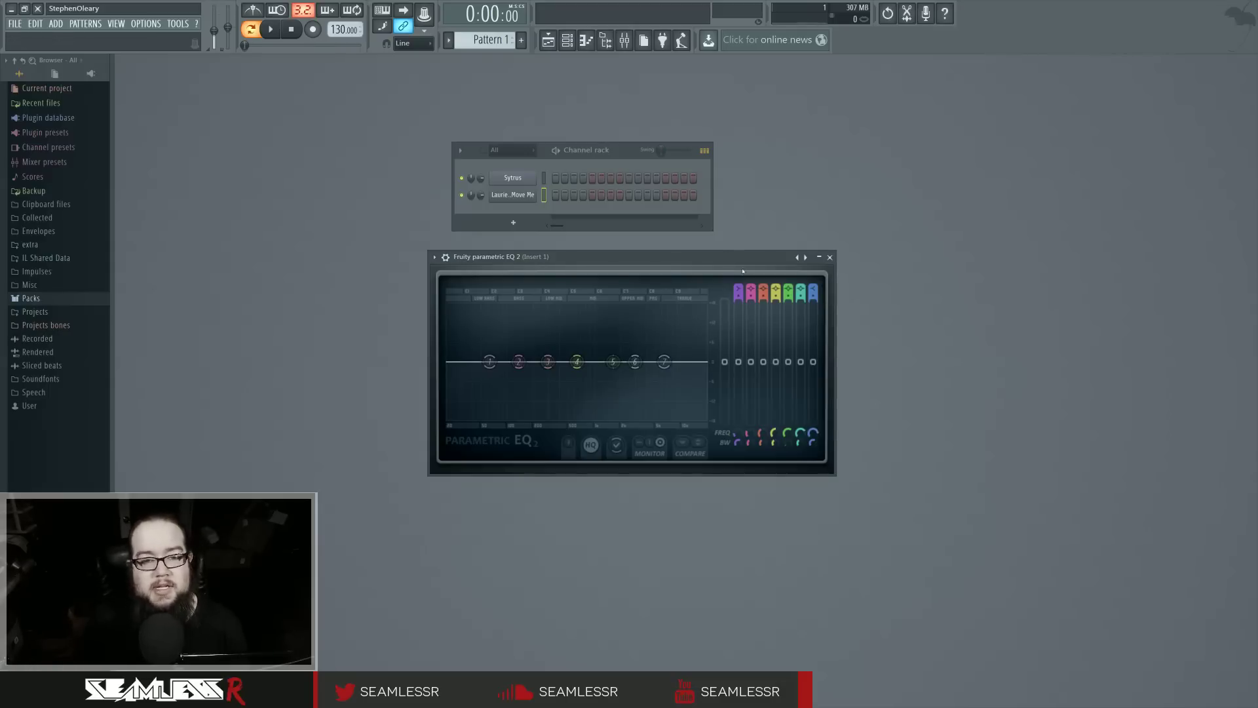
pyautogui.click(567, 40)
pyautogui.moveTo(669, 270); pyautogui.dragTo(673, 240)
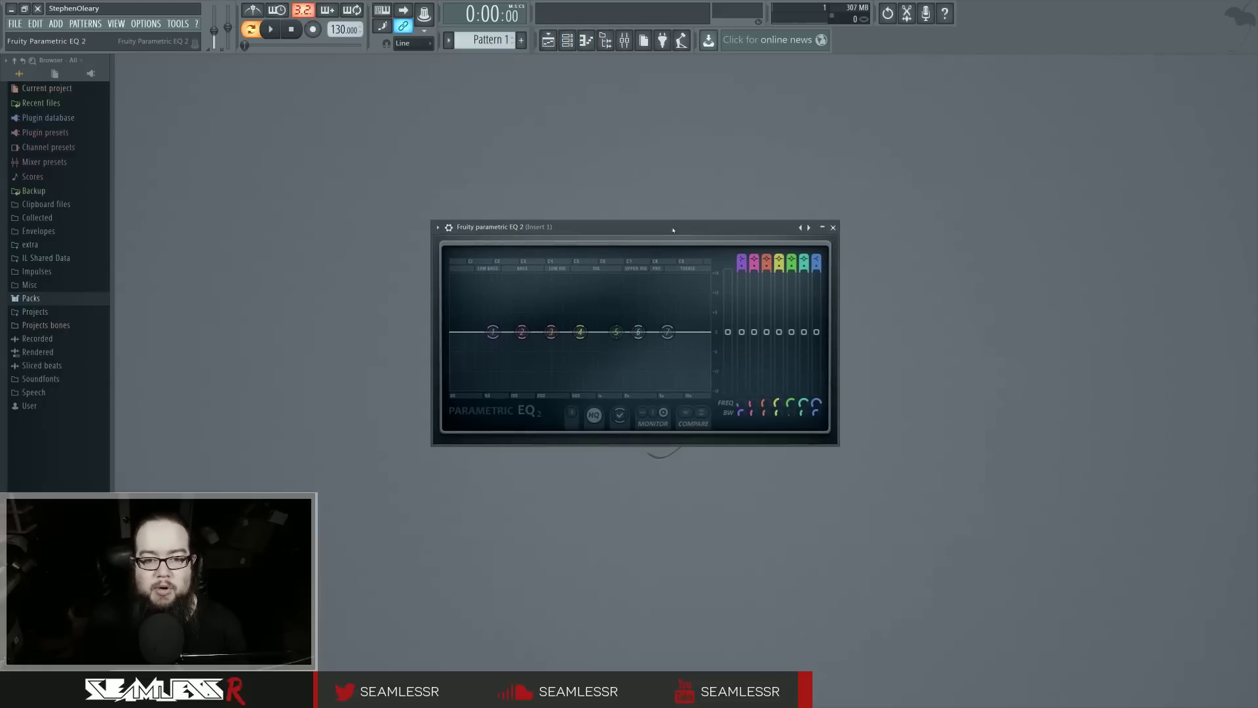
# Cut band 5 deeply, boost band 6 above it, and raise band 4 to about 10.7 dB at 668 Hz.
pyautogui.moveTo(616, 331); pyautogui.dragTo(639, 303)
pyautogui.moveTo(615, 376)
pyautogui.mouseDown()
pyautogui.moveTo(602, 378)
pyautogui.moveTo(616, 376)
pyautogui.mouseUp()
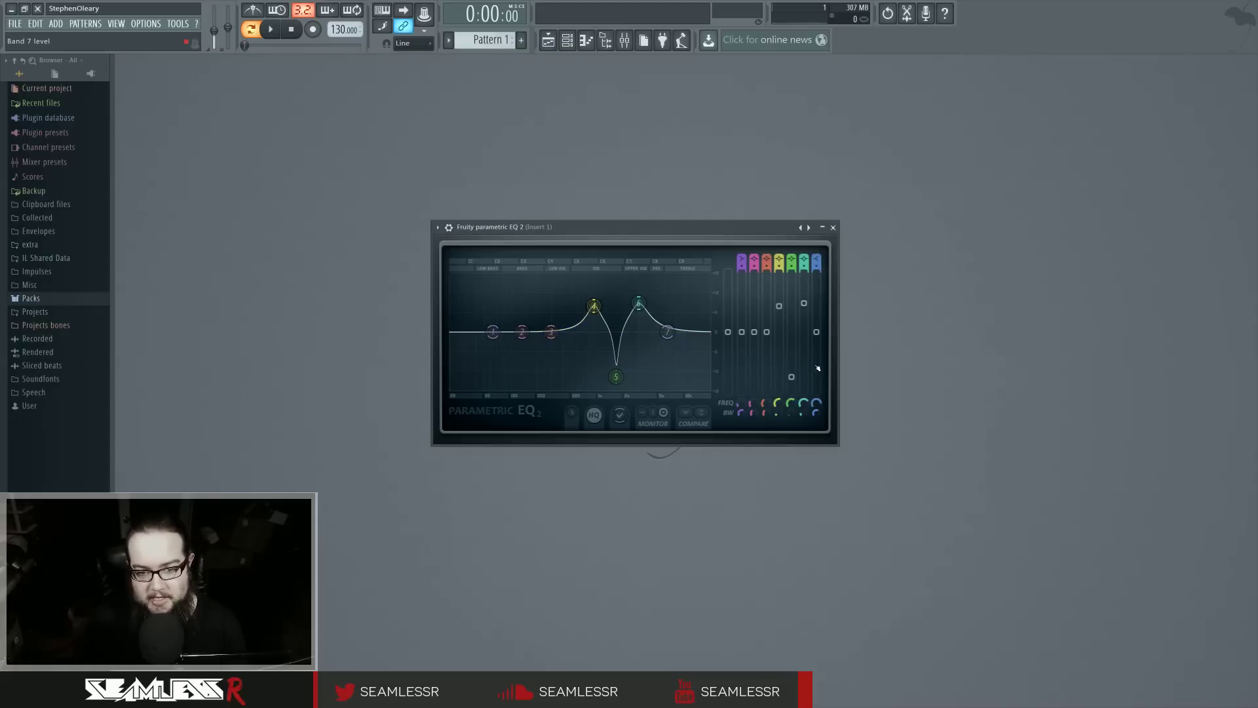
pyautogui.moveTo(598, 311)
pyautogui.mouseDown()
pyautogui.moveTo(617, 304)
pyautogui.moveTo(539, 331)
pyautogui.moveTo(581, 295)
pyautogui.moveTo(554, 296)
pyautogui.moveTo(590, 313)
pyautogui.moveTo(582, 297)
pyautogui.mouseUp()
# Widen and narrow the bandwidth of the boosted band 4 to compare the curve shapes.
pyautogui.scroll(10, 587, 302)
pyautogui.scroll(-8, 587, 303)
pyautogui.scroll(4, 587, 303)
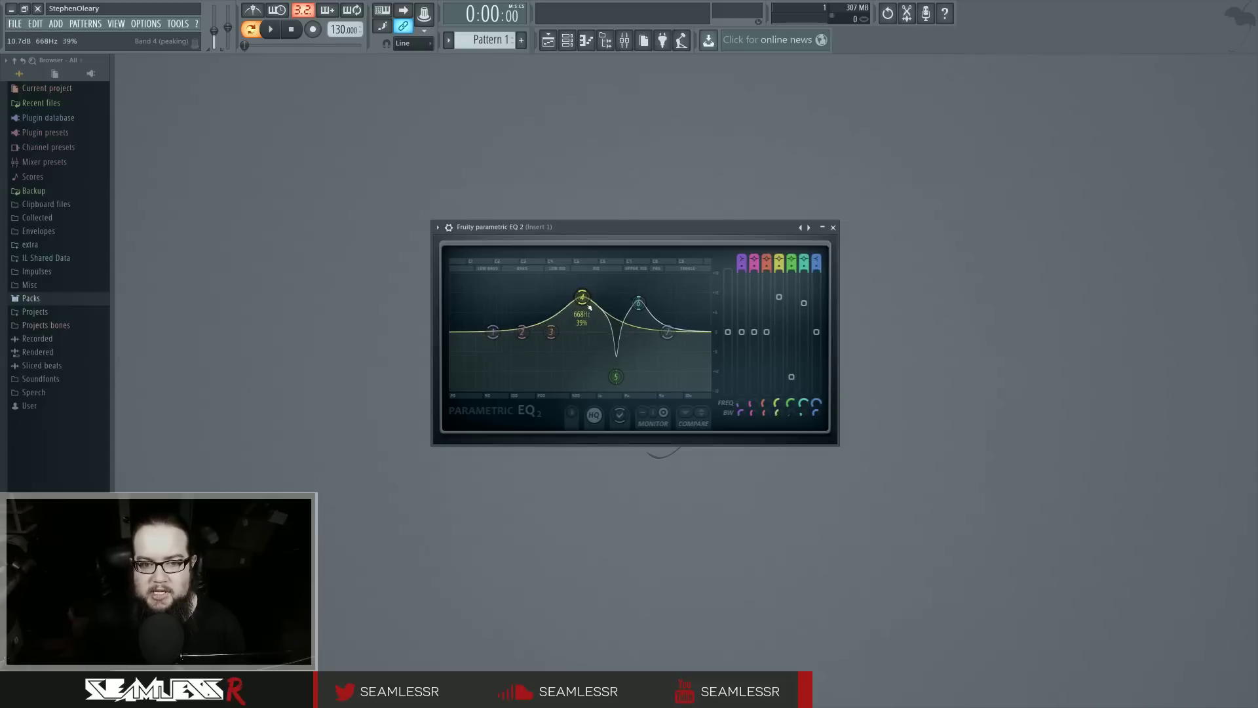
pyautogui.scroll(-5, 588, 304)
# Reset band 4 and view the filter types available for it.
pyautogui.rightClick(582, 297)
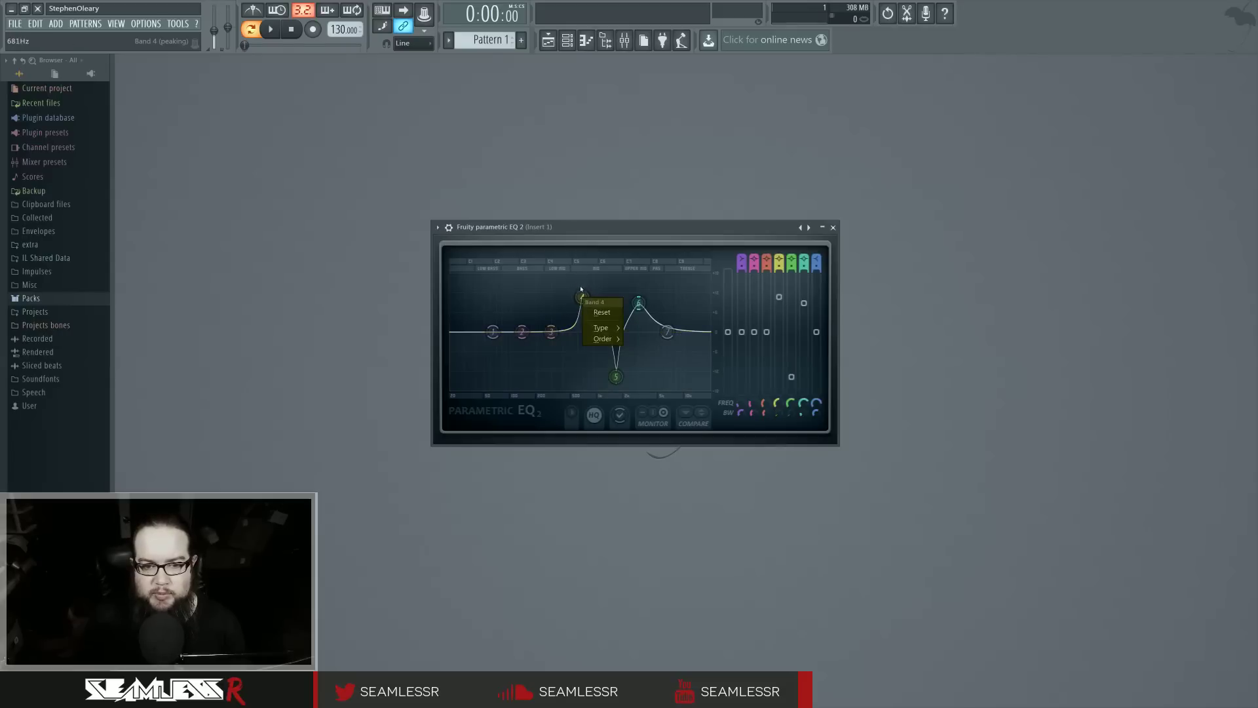
pyautogui.click(601, 313)
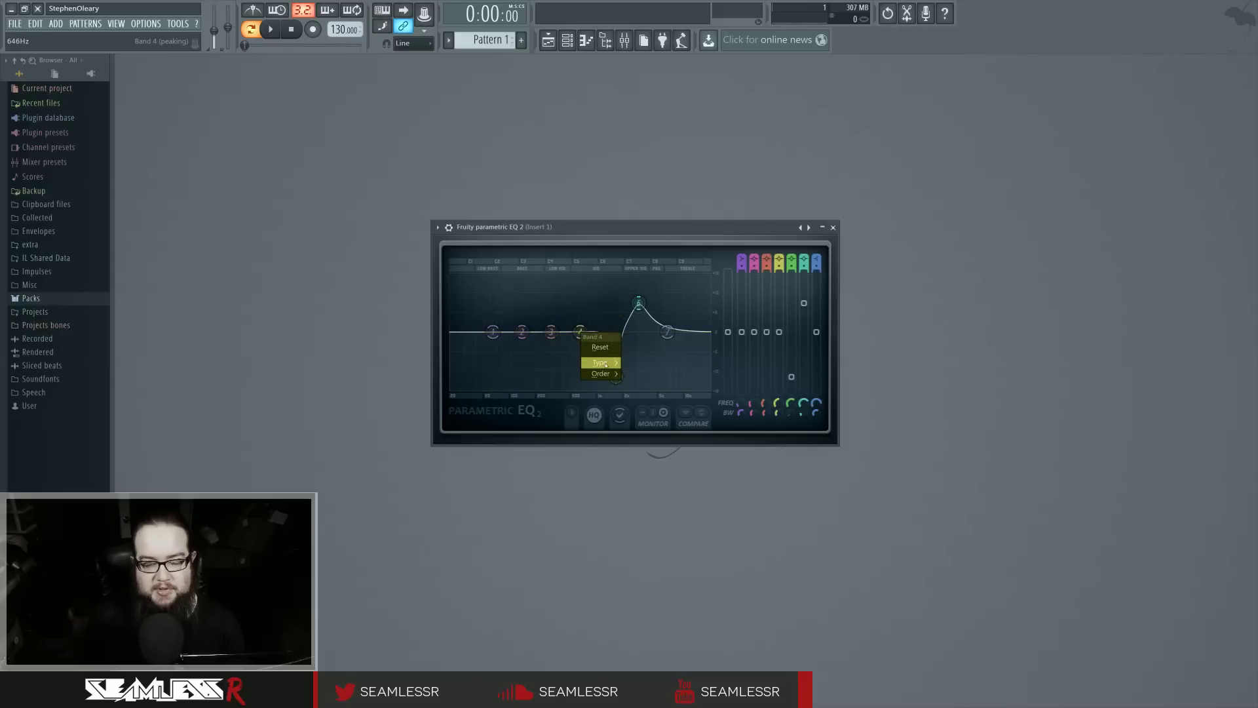
pyautogui.moveTo(605, 364)
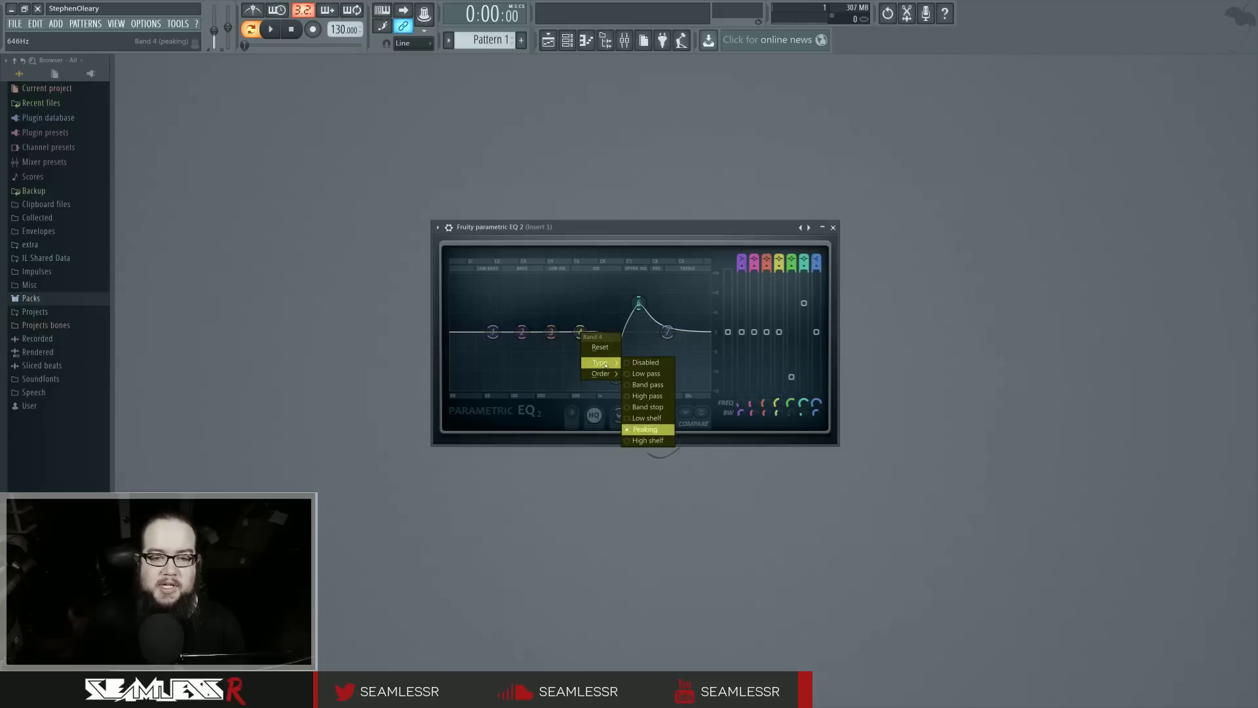
pyautogui.click(581, 316)
# Boost band 4, then turn it into a deep cut and sweep its frequency up to about 3.8 kHz.
pyautogui.moveTo(581, 332); pyautogui.dragTo(583, 302)
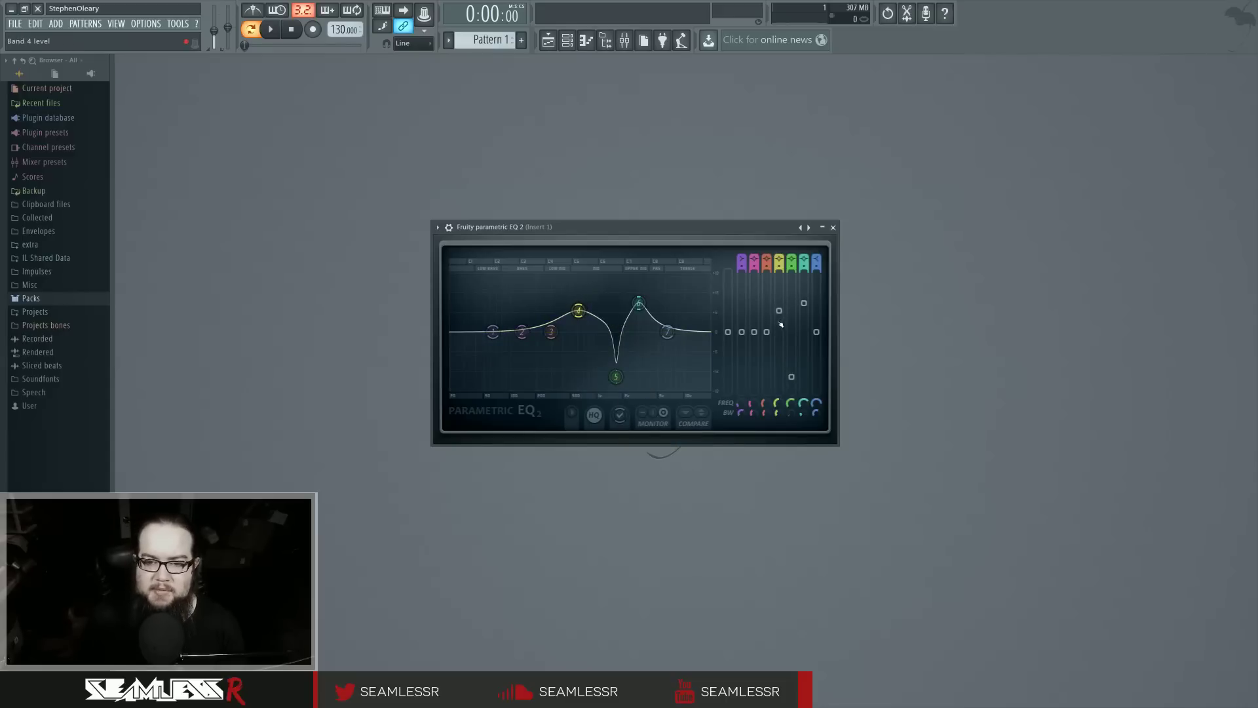
pyautogui.moveTo(779, 310); pyautogui.dragTo(778, 370)
pyautogui.moveTo(778, 413)
pyautogui.mouseDown()
pyautogui.moveTo(778, 454)
pyautogui.moveTo(778, 392)
pyautogui.moveTo(778, 456)
pyautogui.moveTo(777, 396)
pyautogui.mouseUp()
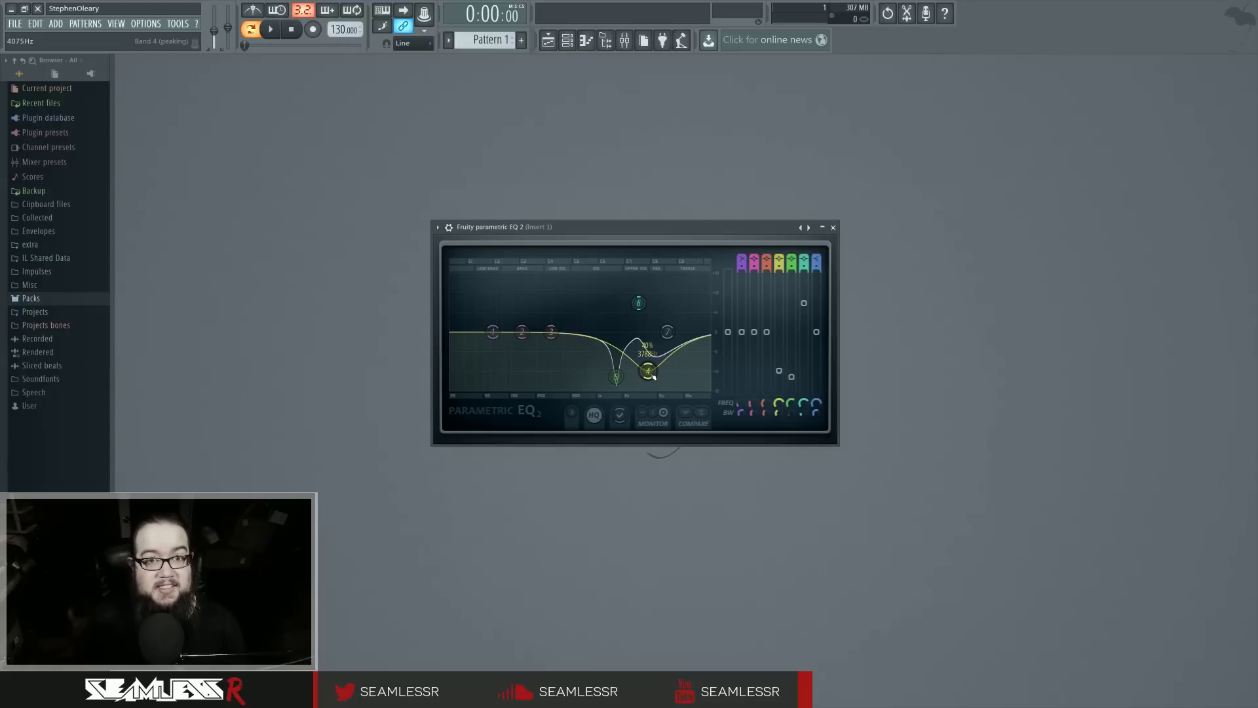
# Reset the levels of bands 4, 5 and 6 and the changed frequency and width settings for a flat curve.
pyautogui.keyDown('alt'); pyautogui.click(779, 372); pyautogui.keyUp('alt')
pyautogui.keyDown('alt'); pyautogui.click(778, 404); pyautogui.keyUp('alt')
pyautogui.keyDown('alt'); pyautogui.click(788, 405); pyautogui.keyUp('alt')
pyautogui.keyDown('alt'); pyautogui.click(789, 413); pyautogui.keyUp('alt')
pyautogui.keyDown('alt'); pyautogui.click(792, 376); pyautogui.keyUp('alt')
pyautogui.keyDown('alt'); pyautogui.click(804, 323); pyautogui.keyUp('alt')
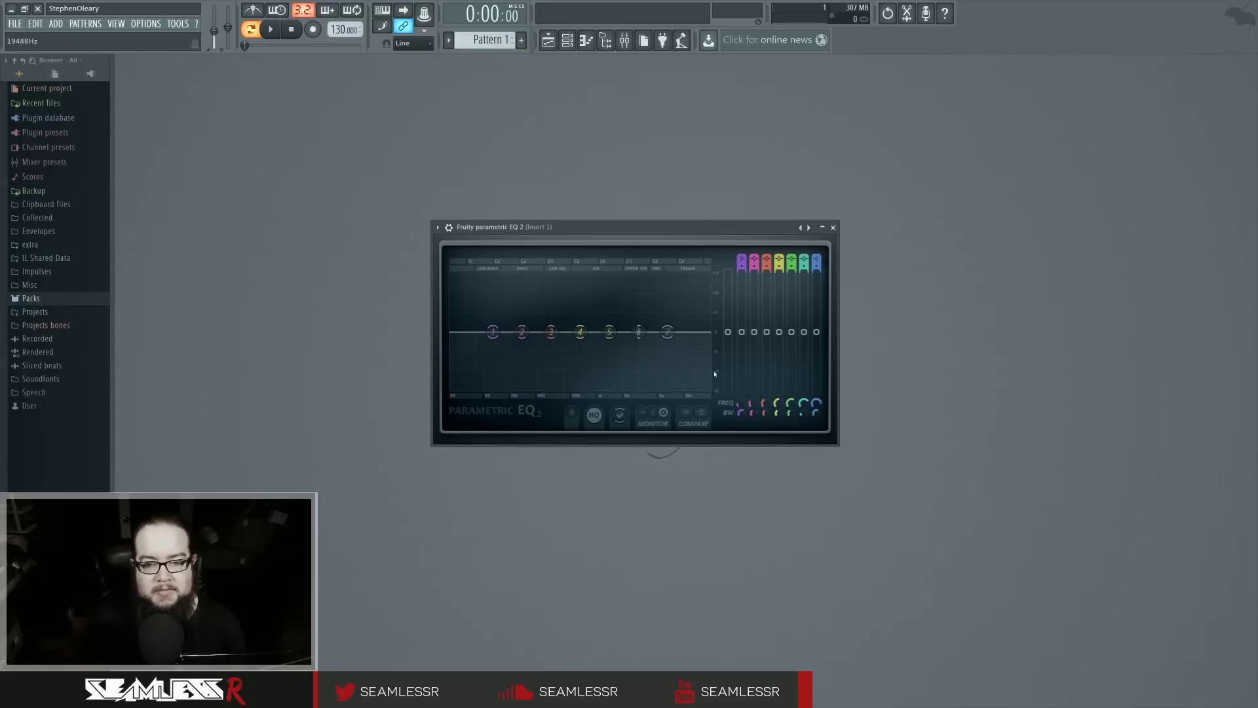
# Flip repeatedly between the flat EQ and the spare state to compare the two curves.
pyautogui.click(706, 412)
pyautogui.click(707, 414)
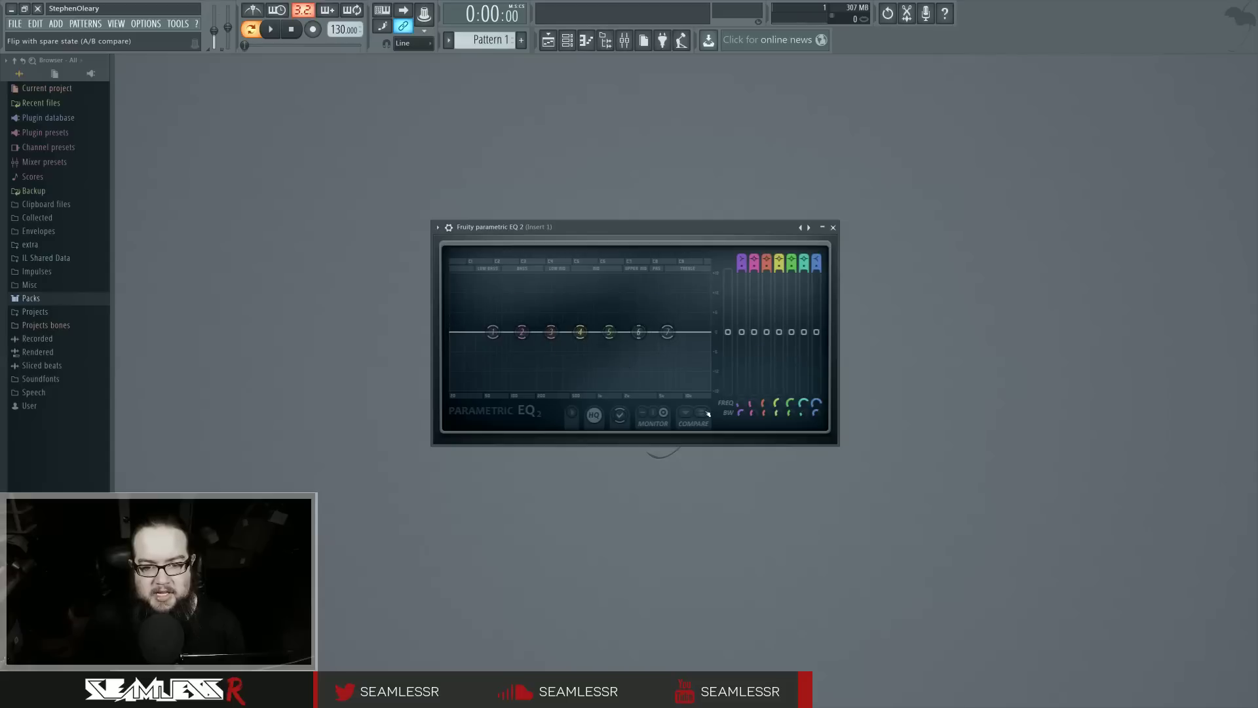
pyautogui.click(707, 414)
pyautogui.click(708, 414)
pyautogui.click(708, 414)
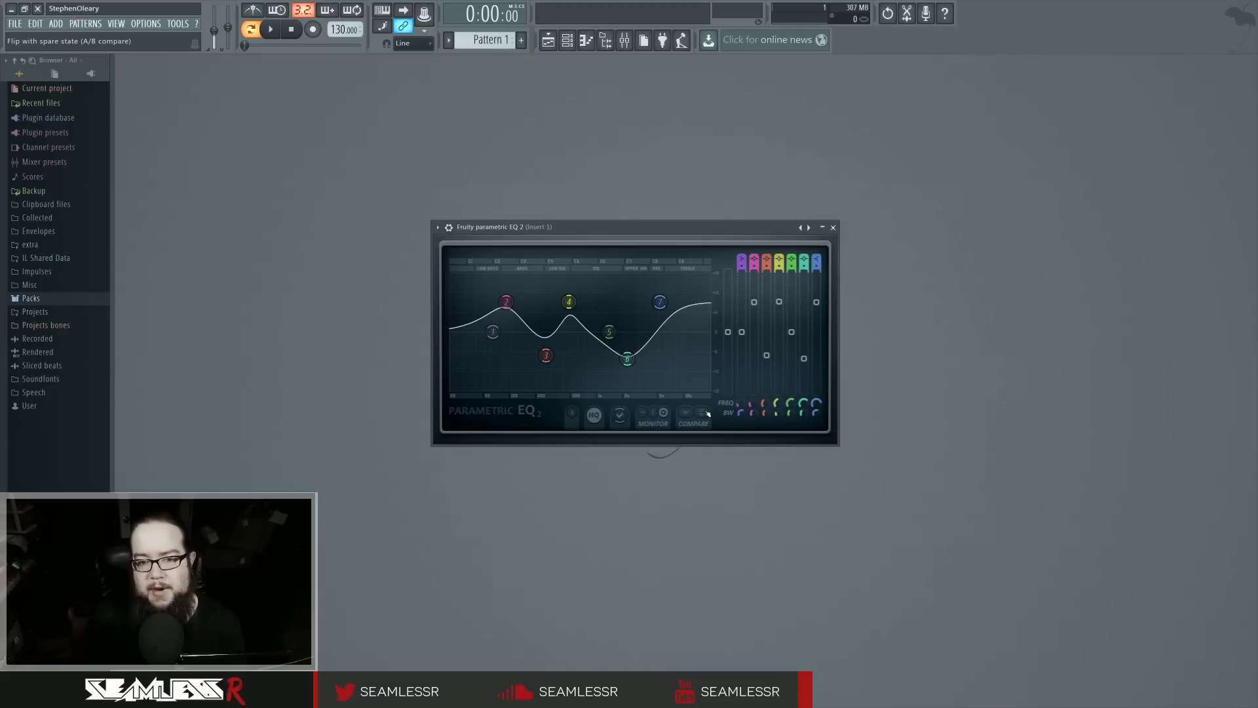
pyautogui.click(708, 415)
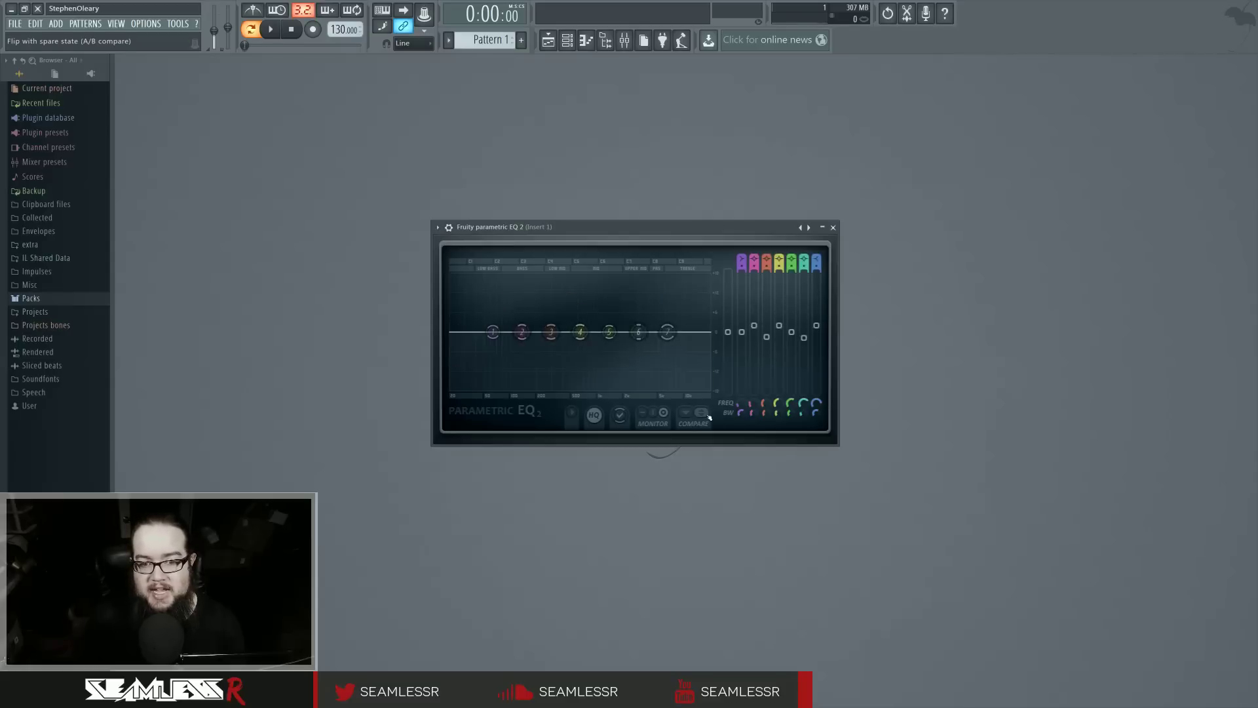
pyautogui.click(708, 415)
pyautogui.click(708, 415)
pyautogui.click(708, 416)
pyautogui.click(709, 415)
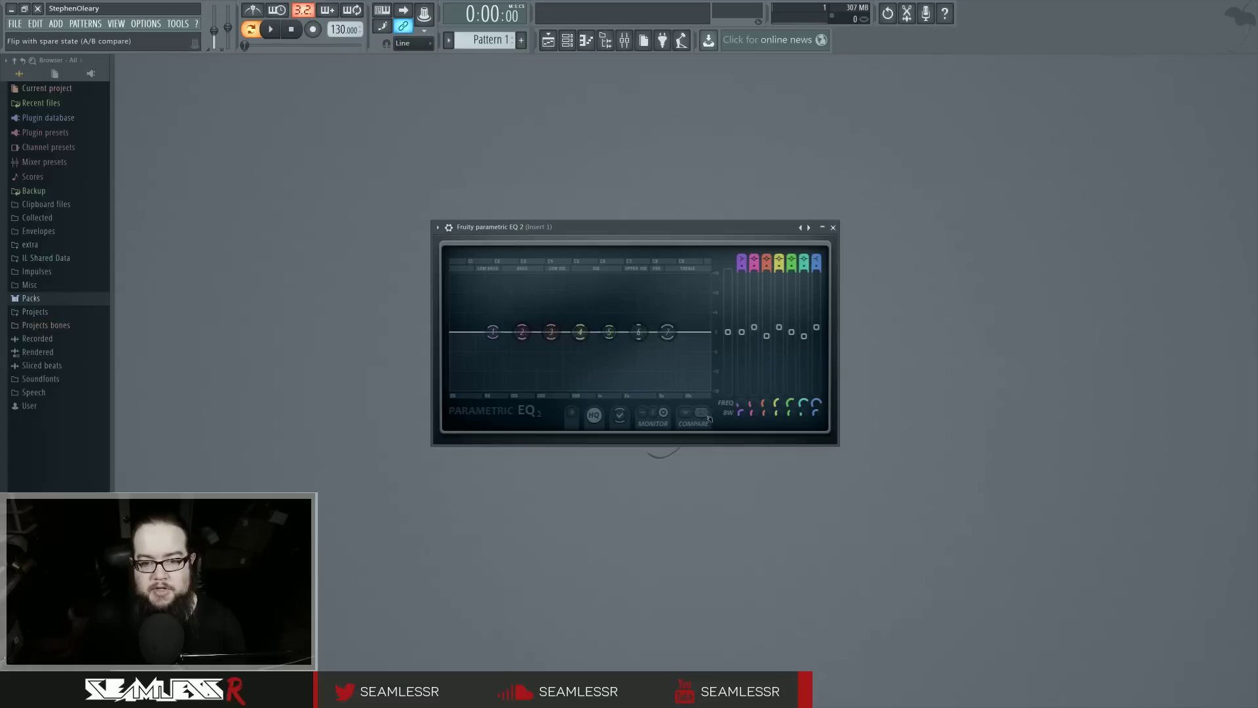
pyautogui.click(709, 416)
pyautogui.click(709, 415)
pyautogui.click(709, 416)
pyautogui.click(708, 416)
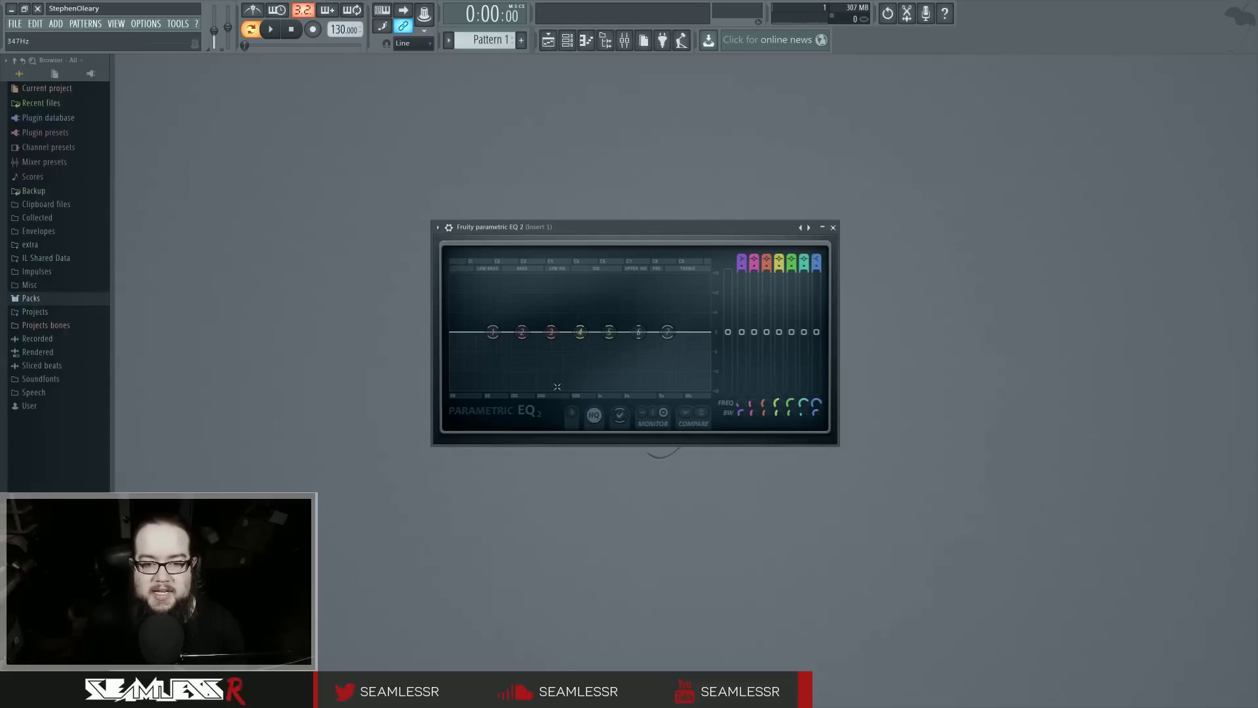
# Boost bands 3 and 5, cut band 4 between them, and adjust band 4's frequency to centre the dip.
pyautogui.moveTo(608, 334); pyautogui.dragTo(608, 301)
pyautogui.moveTo(581, 333); pyautogui.dragTo(621, 332)
pyautogui.moveTo(590, 373); pyautogui.dragTo(556, 361)
pyautogui.click(704, 417)
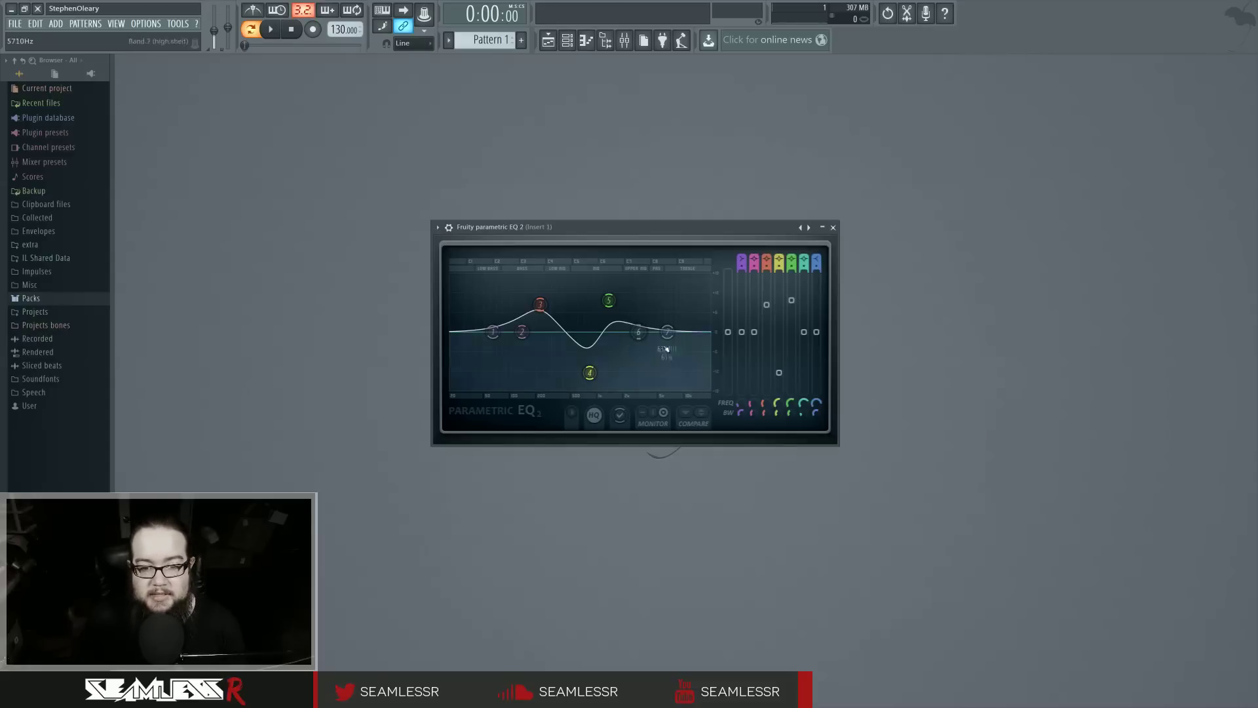
pyautogui.moveTo(778, 403); pyautogui.dragTo(778, 409)
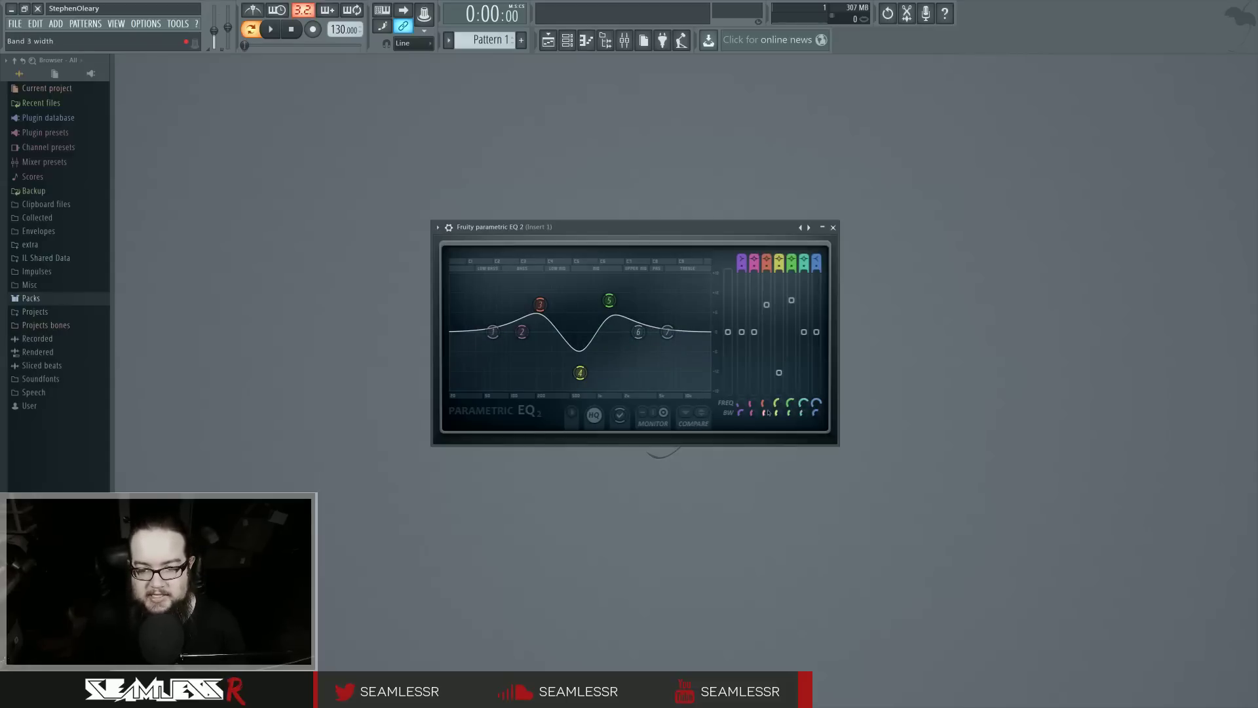
# Reset the levels of bands 3, 4 and 5 to 0 dB and restore band 3's default frequency.
pyautogui.keyDown('alt'); pyautogui.click(794, 371); pyautogui.keyUp('alt')
pyautogui.keyDown('alt'); pyautogui.click(782, 371); pyautogui.keyUp('alt')
pyautogui.keyDown('alt'); pyautogui.click(770, 372); pyautogui.keyUp('alt')
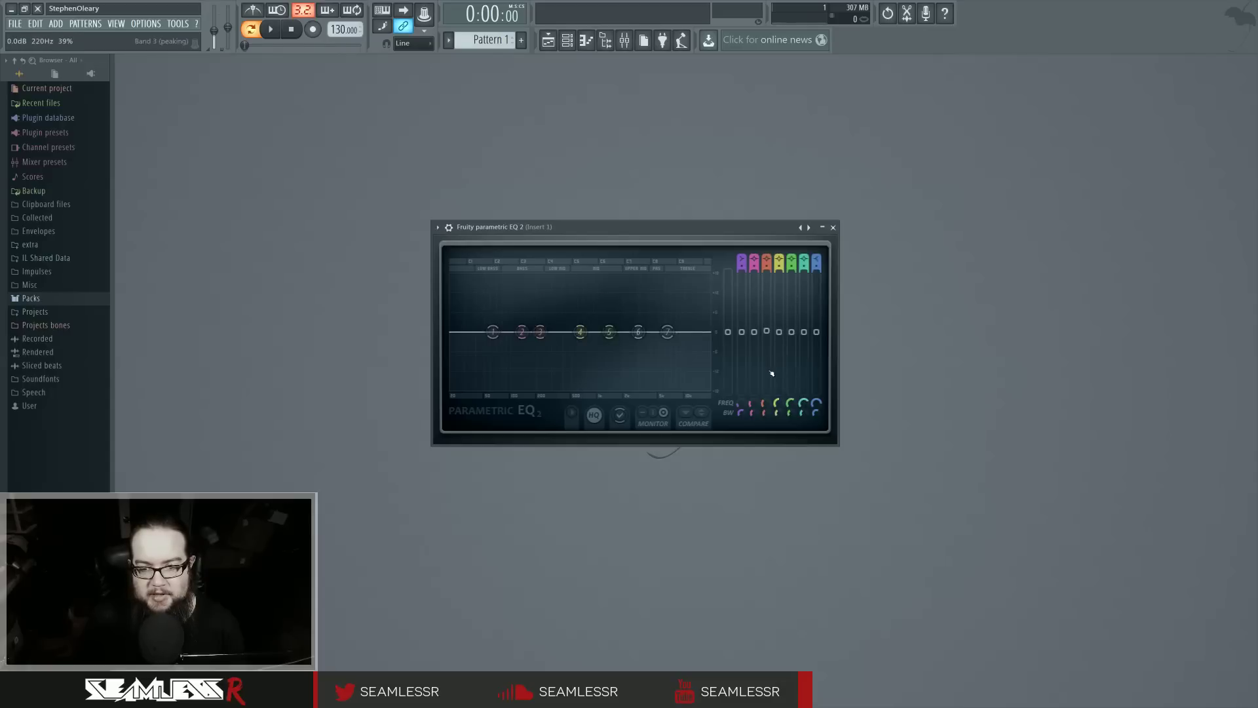
pyautogui.keyDown('alt'); pyautogui.click(770, 405); pyautogui.keyUp('alt')
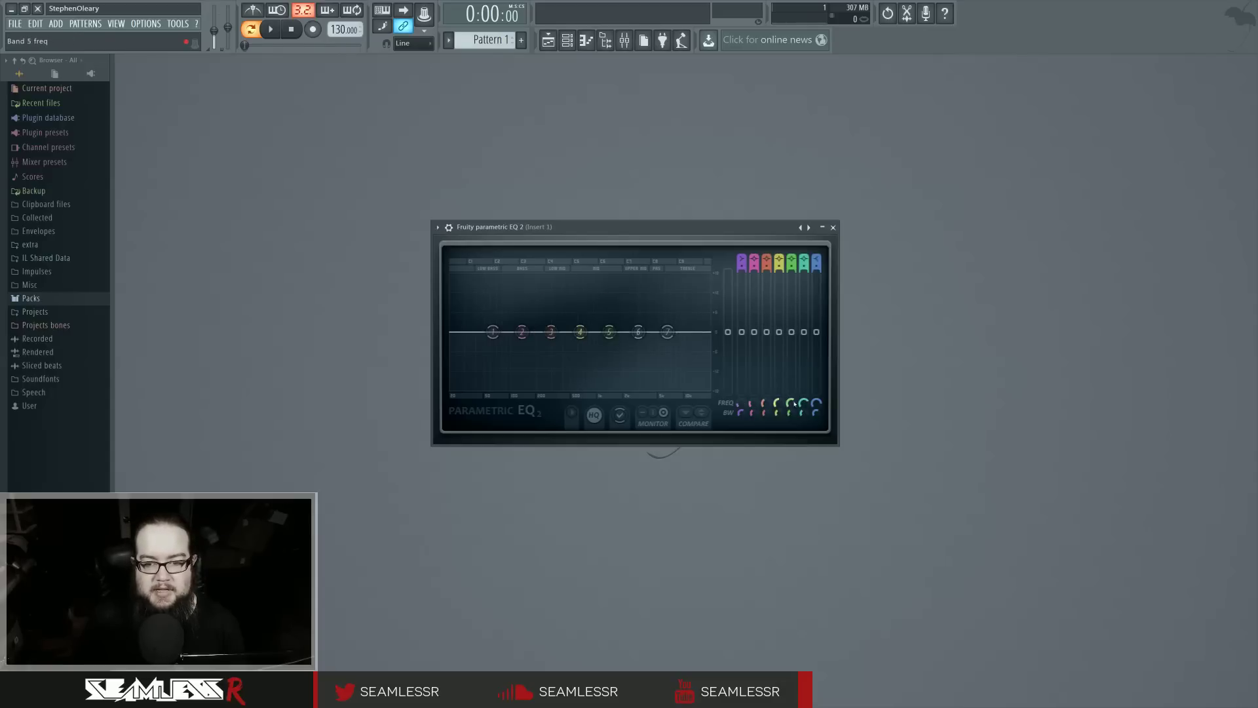
# Try a band 3 boost against a band 4 cut, and reset the frequencies and levels of both bands.
pyautogui.moveTo(581, 334); pyautogui.dragTo(566, 355)
pyautogui.moveTo(552, 333); pyautogui.dragTo(534, 306)
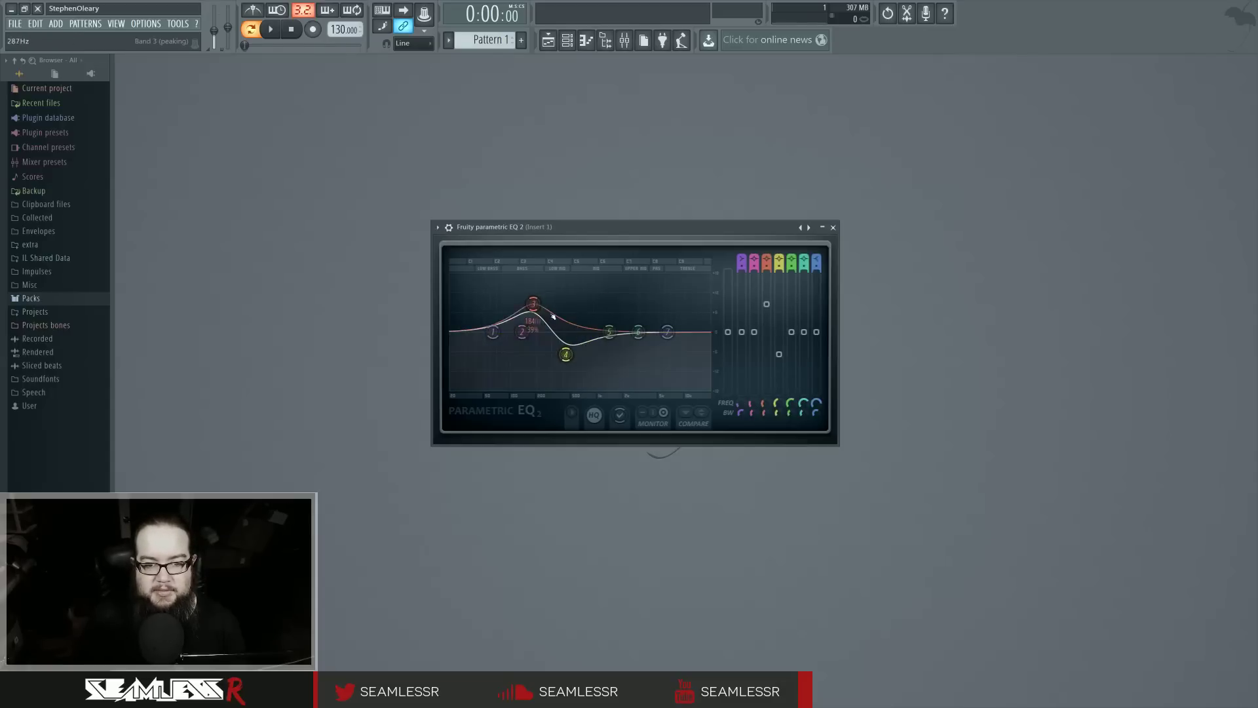
pyautogui.keyDown('alt'); pyautogui.click(779, 404); pyautogui.keyUp('alt')
pyautogui.keyDown('alt'); pyautogui.click(766, 404); pyautogui.keyUp('alt')
pyautogui.keyDown('alt'); pyautogui.click(780, 368); pyautogui.keyUp('alt')
pyautogui.keyDown('alt'); pyautogui.click(767, 320); pyautogui.keyUp('alt')
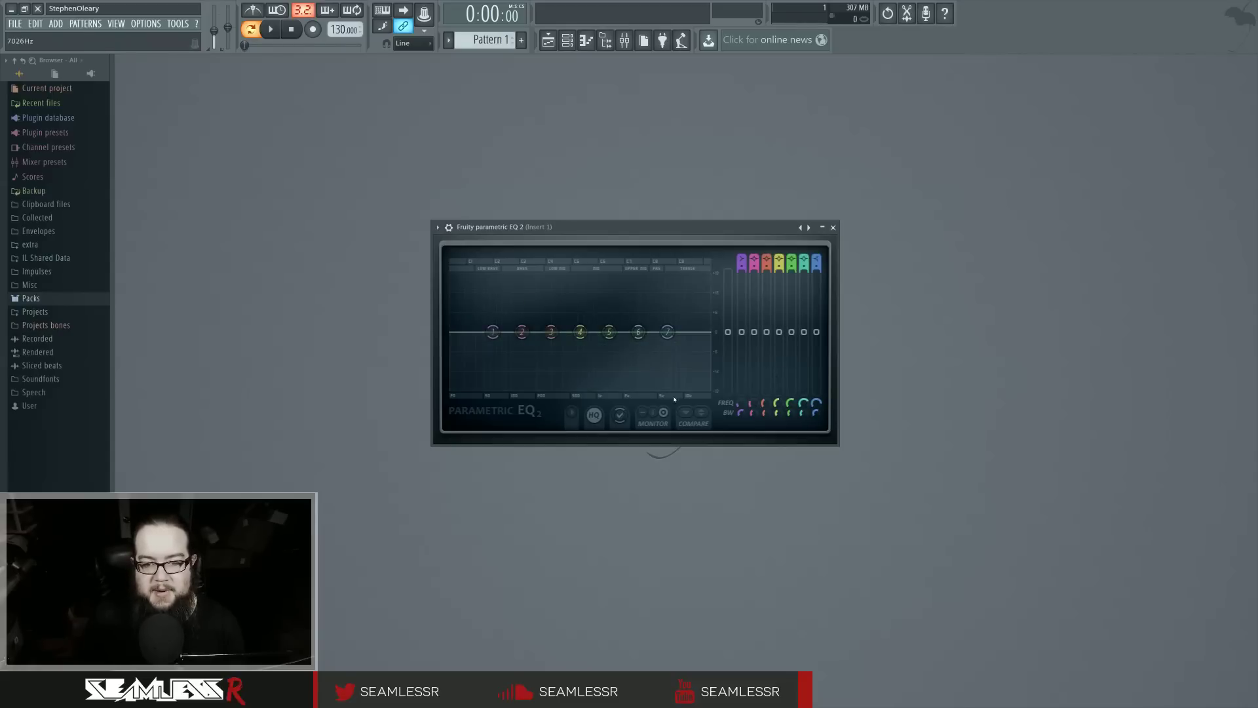
# Flip the EQ with its spare state to compare the two curves.
pyautogui.click(705, 414)
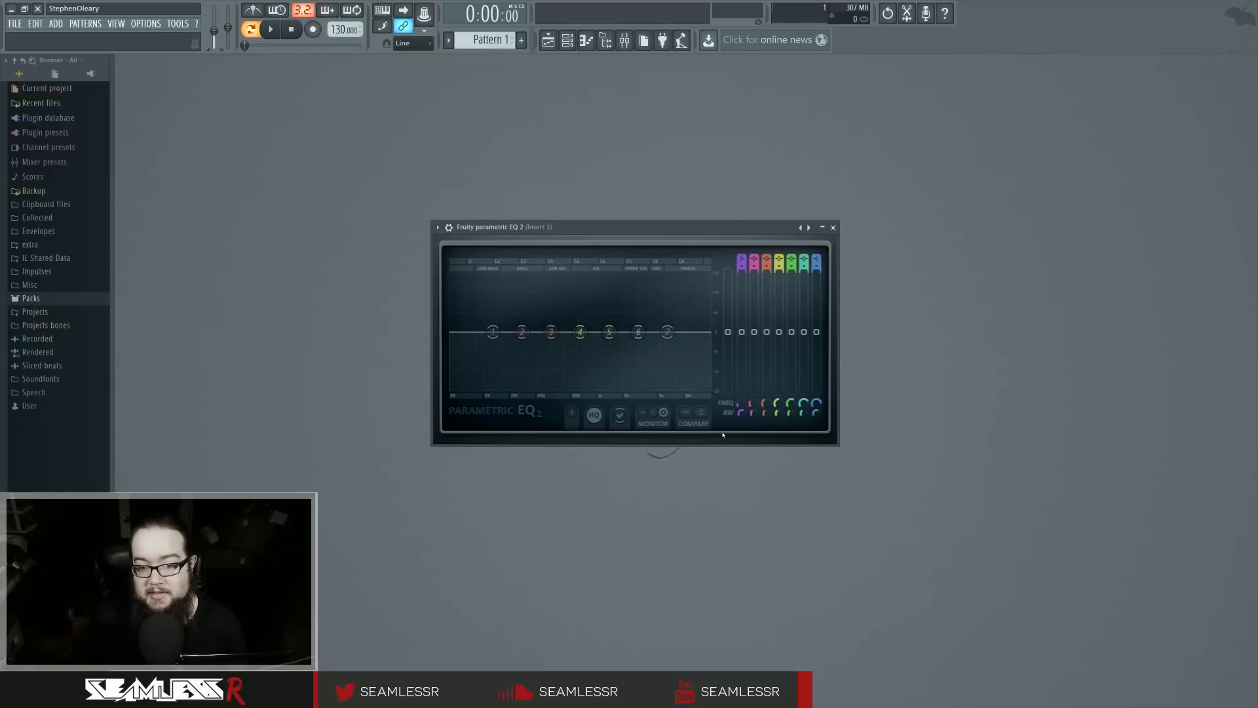
pyautogui.click(706, 417)
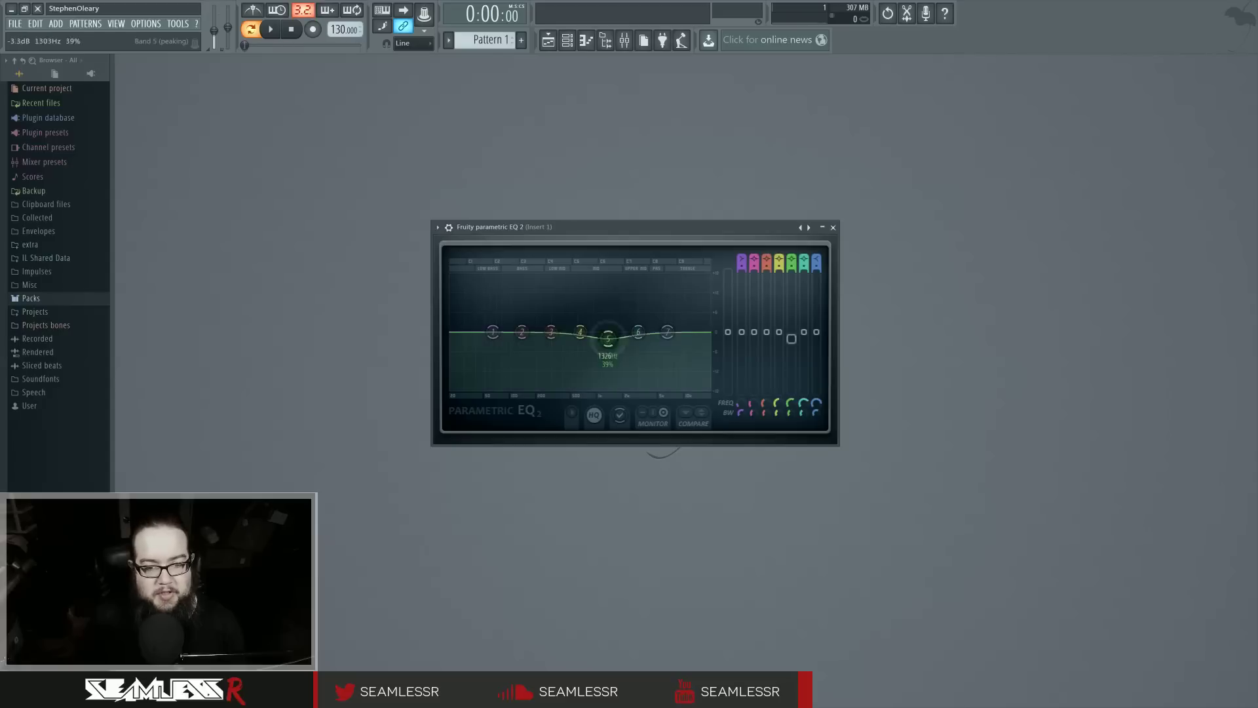
pyautogui.click(708, 418)
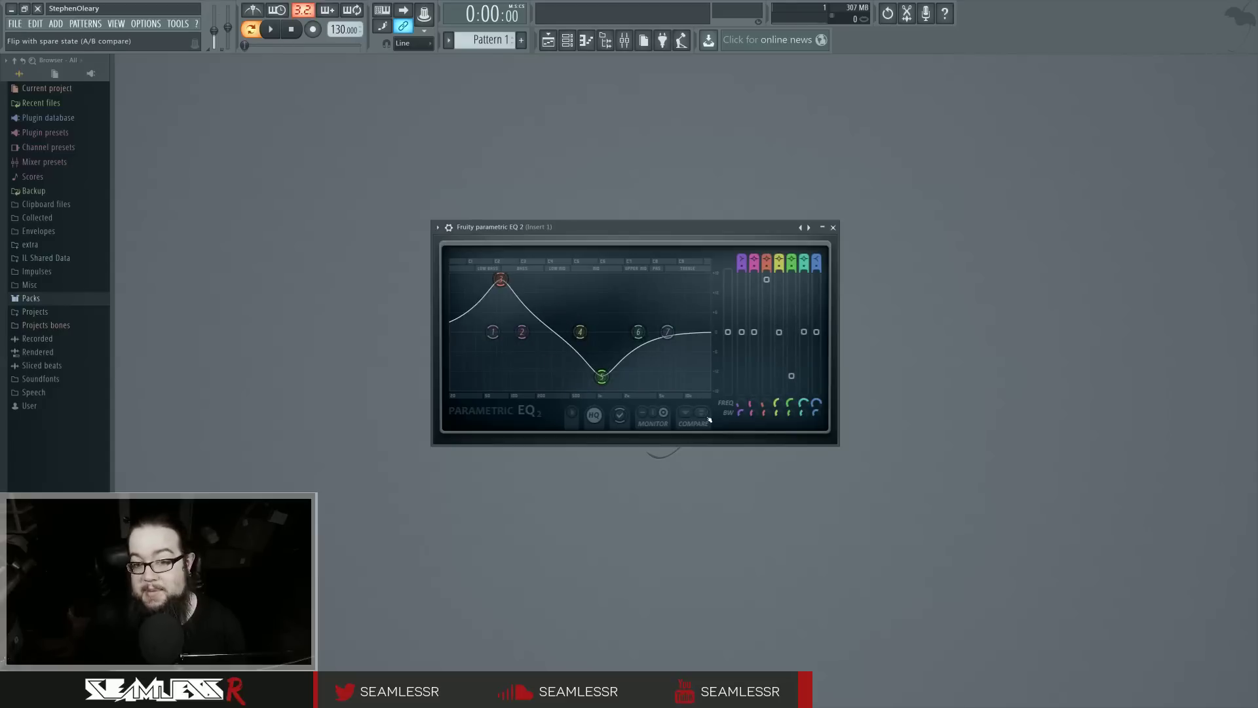
# Reset the frequencies and levels of bands 3 and 5 for a flat curve.
pyautogui.keyDown('alt'); pyautogui.click(766, 405); pyautogui.keyUp('alt')
pyautogui.keyDown('alt'); pyautogui.click(791, 404); pyautogui.keyUp('alt')
pyautogui.keyDown('alt'); pyautogui.click(791, 378); pyautogui.keyUp('alt')
pyautogui.keyDown('alt'); pyautogui.click(768, 363); pyautogui.keyUp('alt')
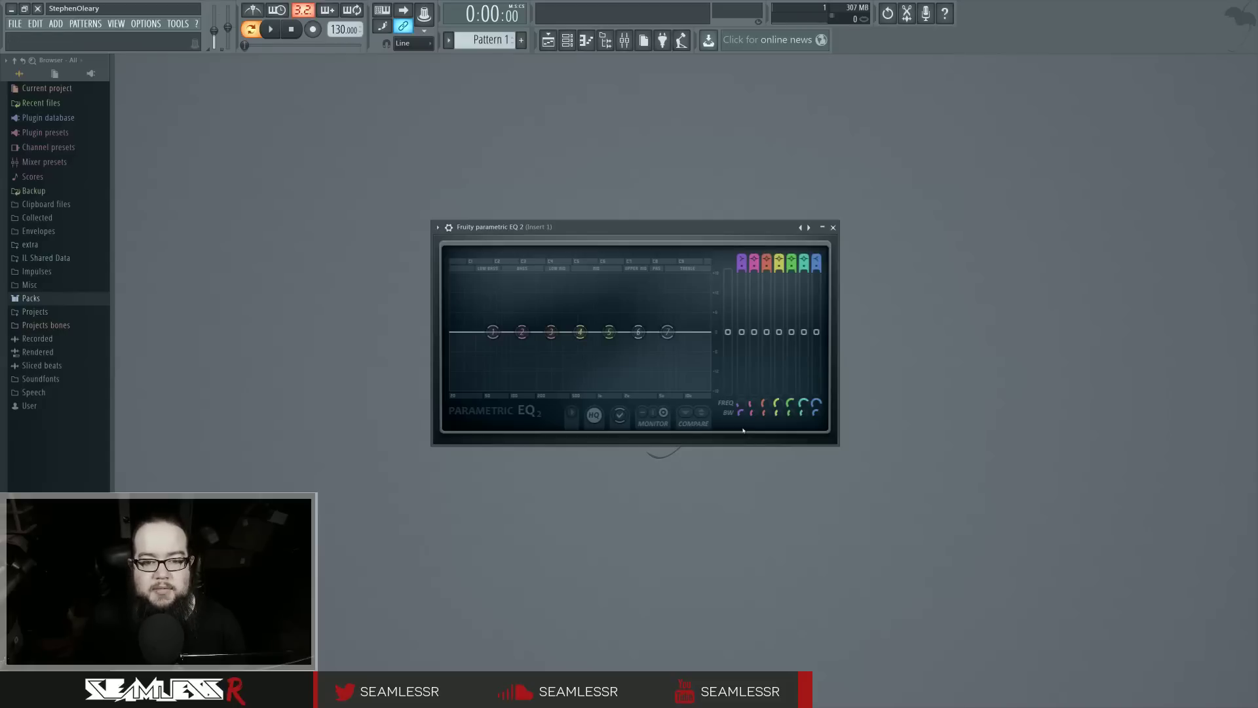
# Set the spectrum monitor to the input and cut band 2 to about -18 dB near 131 Hz.
pyautogui.moveTo(640, 343)
pyautogui.mouseDown()
pyautogui.moveTo(640, 365)
pyautogui.moveTo(661, 383)
pyautogui.moveTo(638, 384)
pyautogui.moveTo(640, 347)
pyautogui.moveTo(635, 391)
pyautogui.moveTo(640, 332)
pyautogui.mouseUp()
pyautogui.click(653, 412)
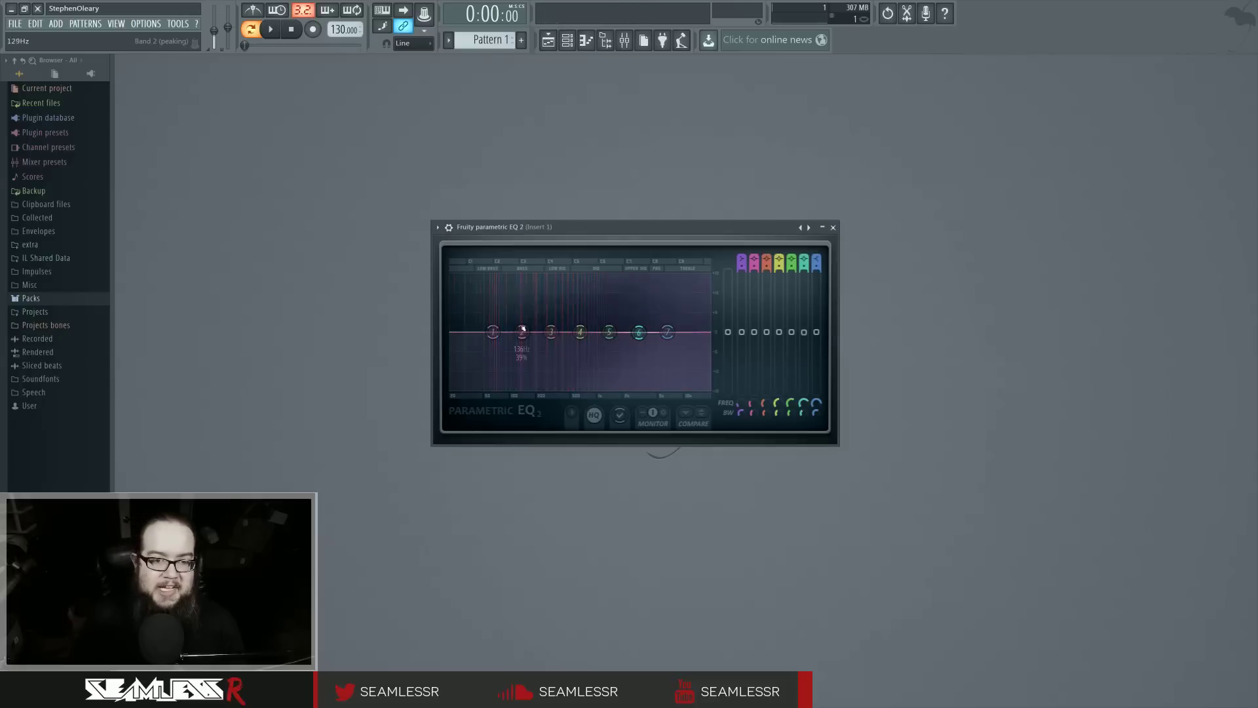
pyautogui.moveTo(525, 341); pyautogui.dragTo(521, 389)
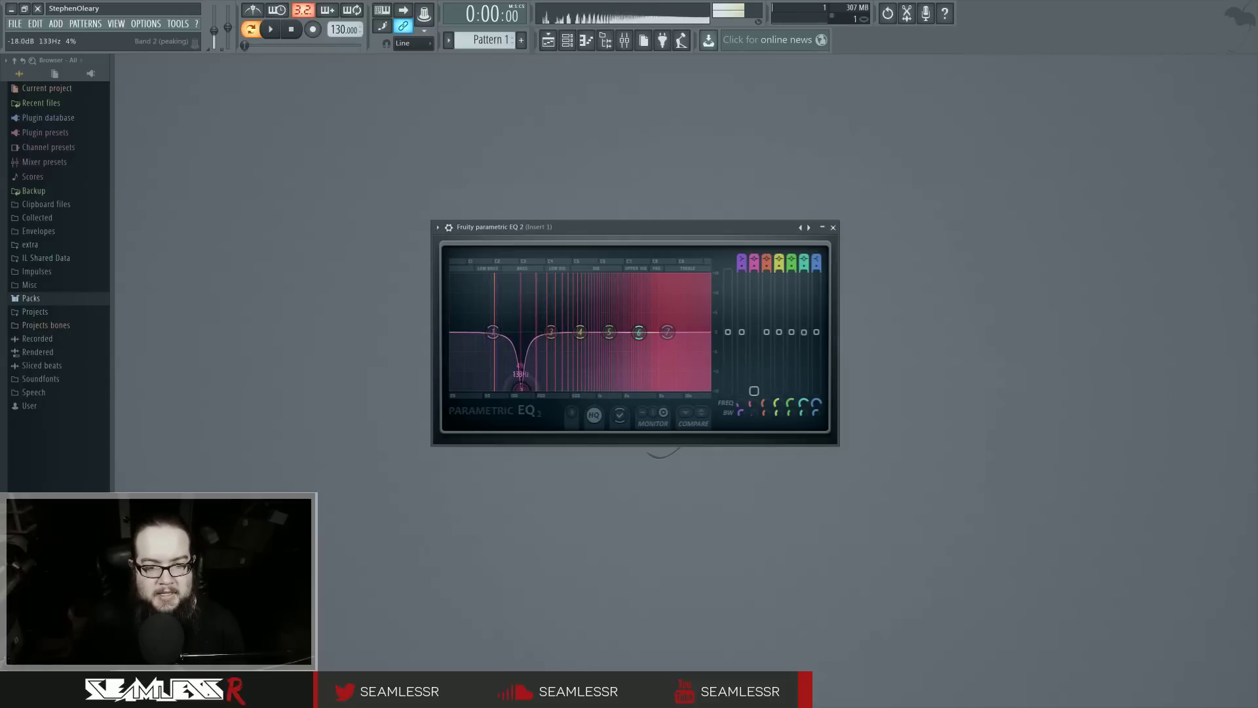
# Change band 2's filter type to Band stop.
pyautogui.rightClick(521, 388)
pyautogui.moveTo(543, 422)
pyautogui.click(599, 437)
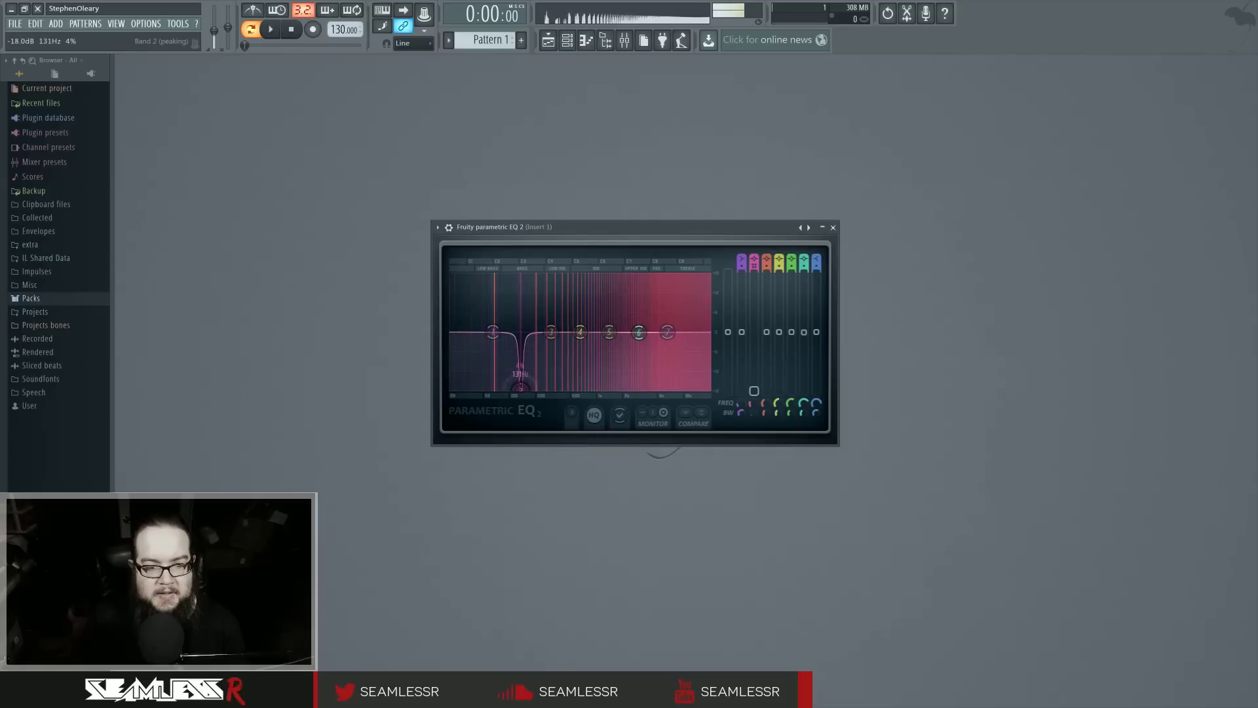
pyautogui.rightClick(521, 388)
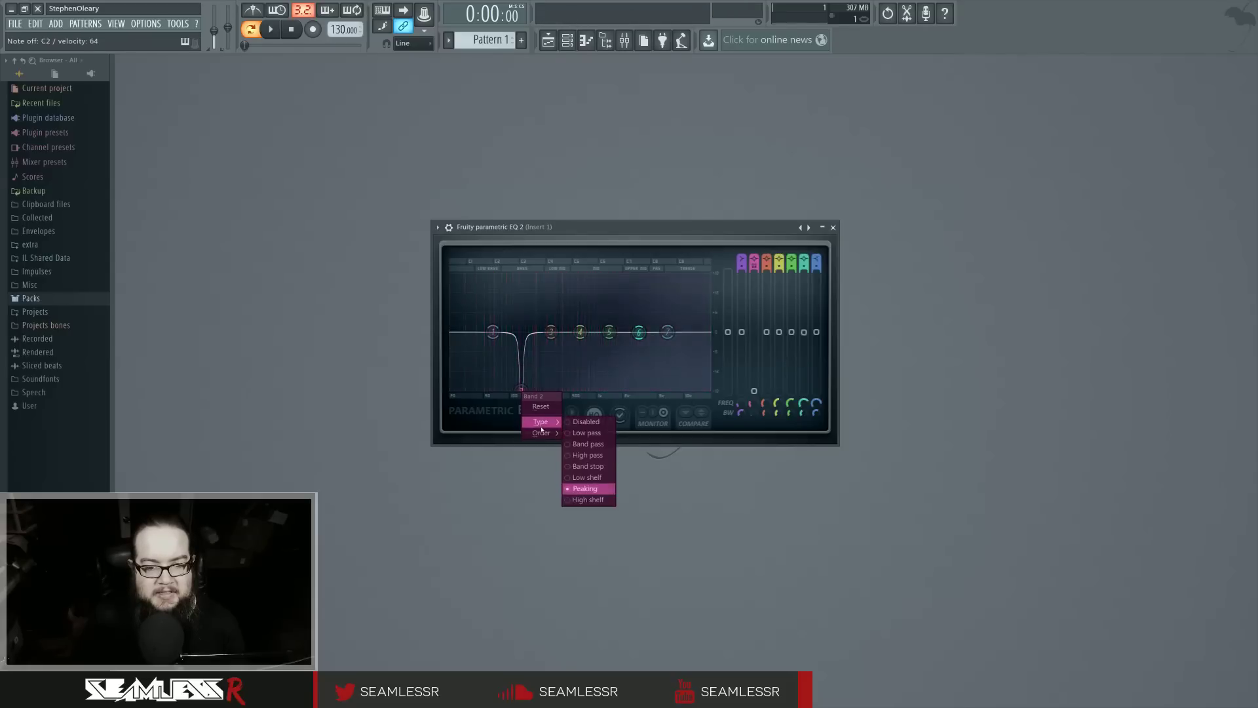
pyautogui.click(587, 466)
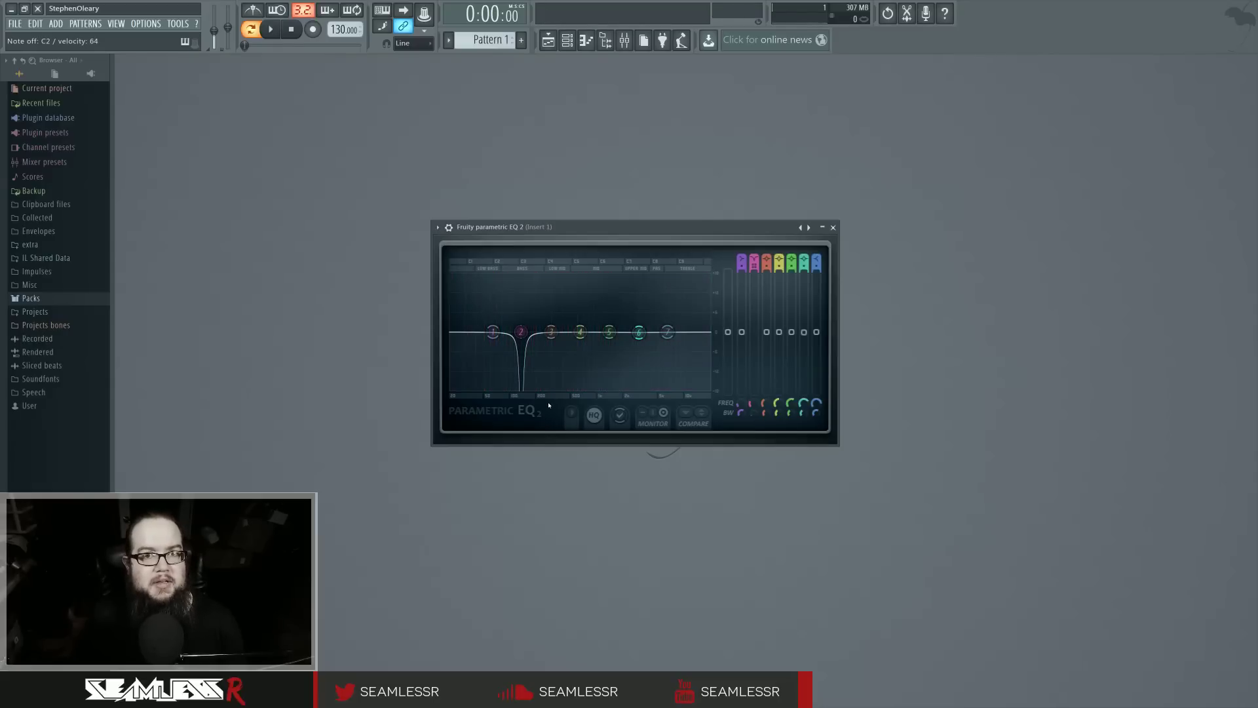
# Set the spectrum monitor to the output and change band 2's filter type to Peaking.
pyautogui.click(662, 418)
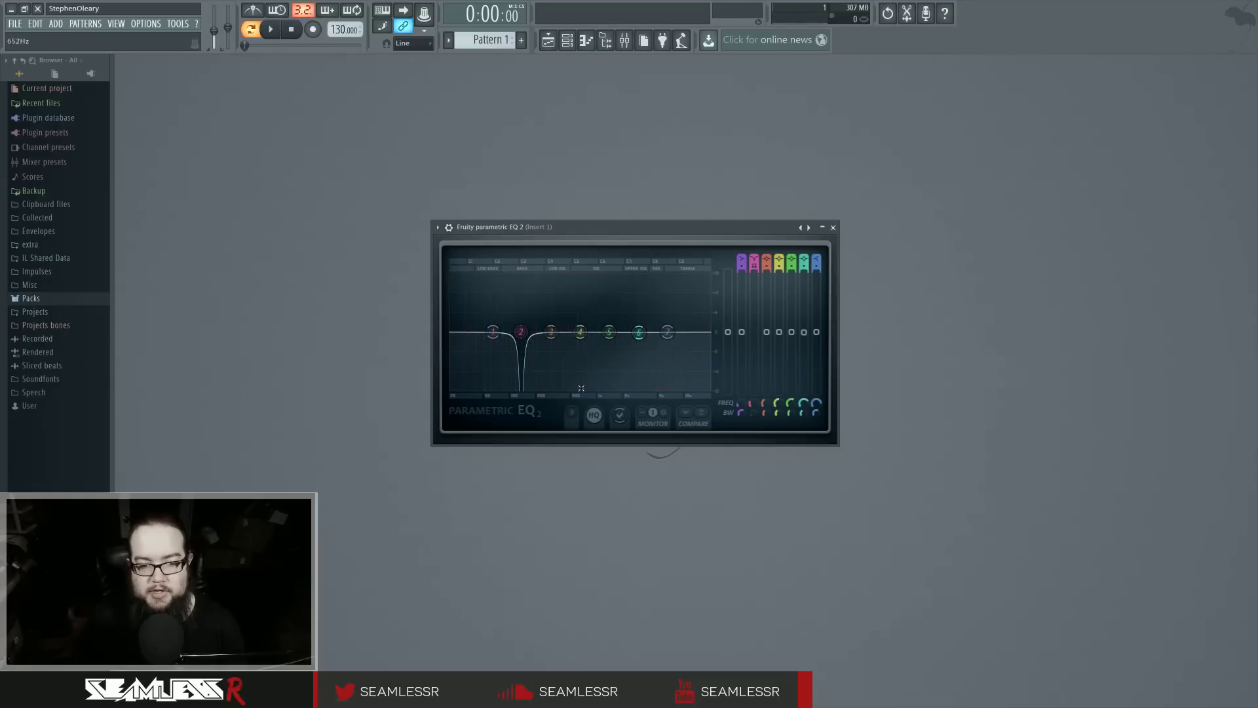
pyautogui.moveTo(523, 334); pyautogui.dragTo(523, 335)
pyautogui.rightClick(523, 335)
pyautogui.moveTo(542, 364)
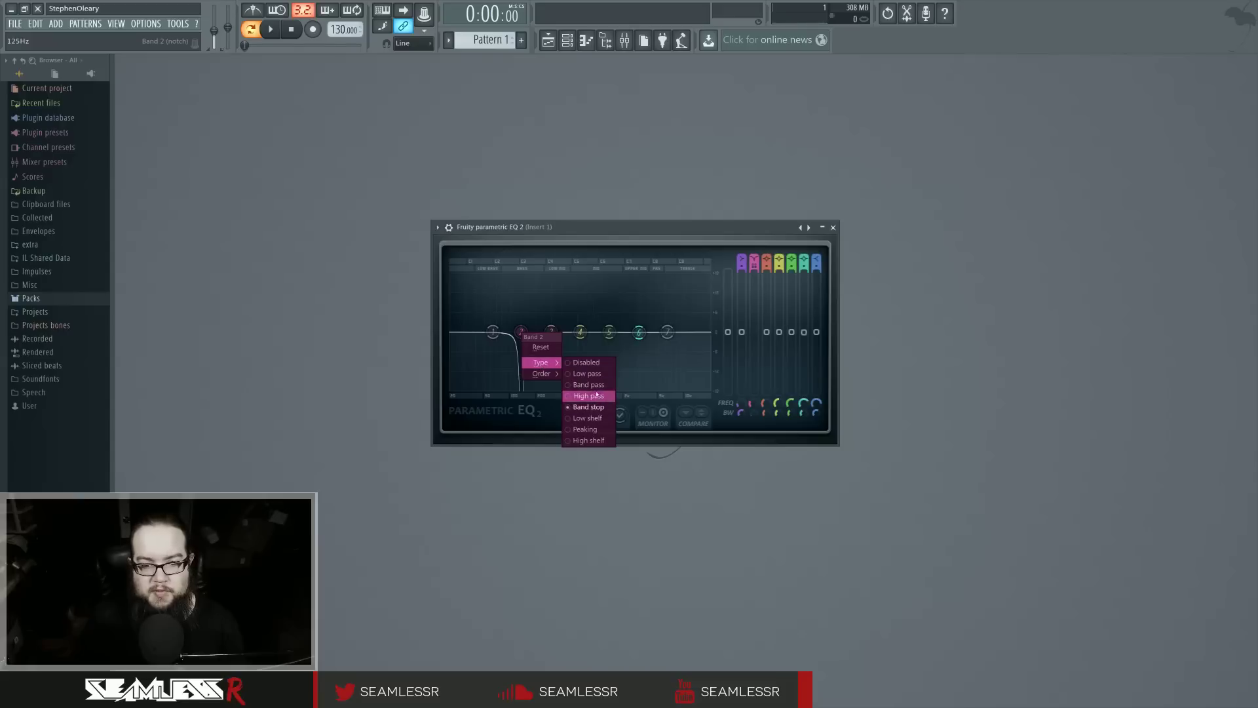
pyautogui.click(585, 430)
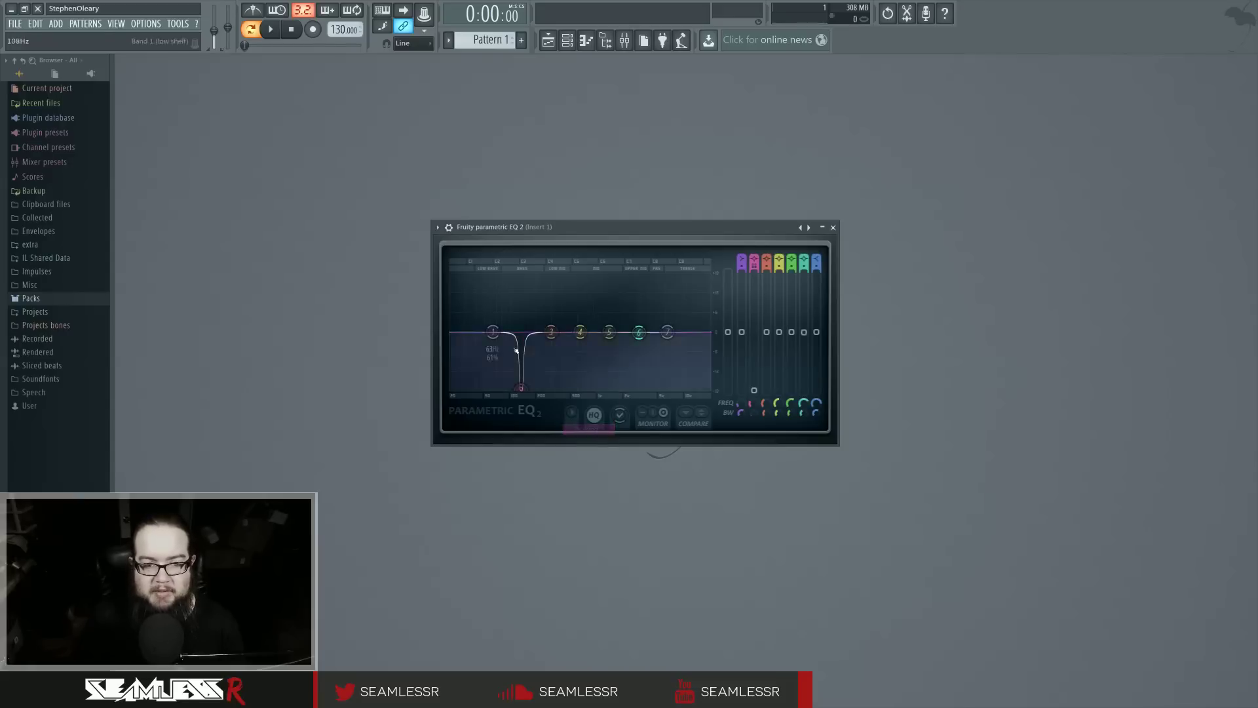
# Reselect the Peaking type for band 2 and bring its level back to 0 dB.
pyautogui.rightClick(535, 391)
pyautogui.moveTo(539, 422)
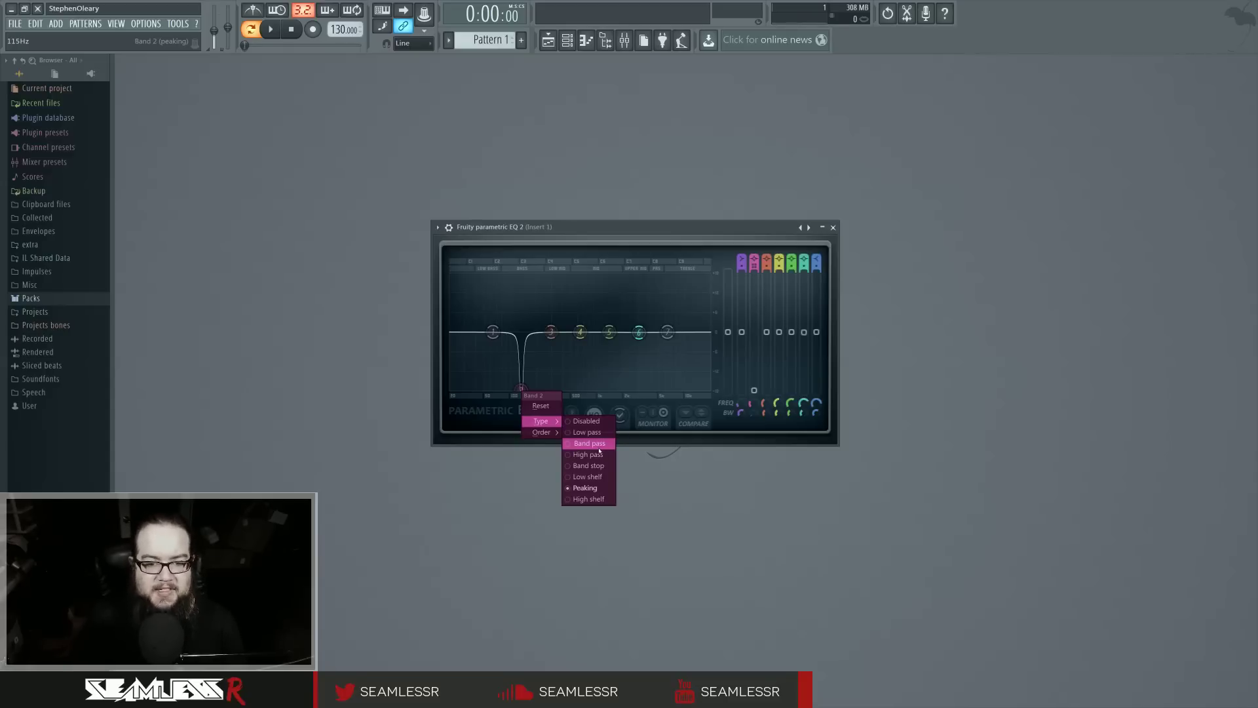
pyautogui.click(590, 487)
pyautogui.moveTo(524, 385); pyautogui.dragTo(522, 330)
pyautogui.rightClick(521, 329)
pyautogui.moveTo(542, 371)
pyautogui.click(597, 393)
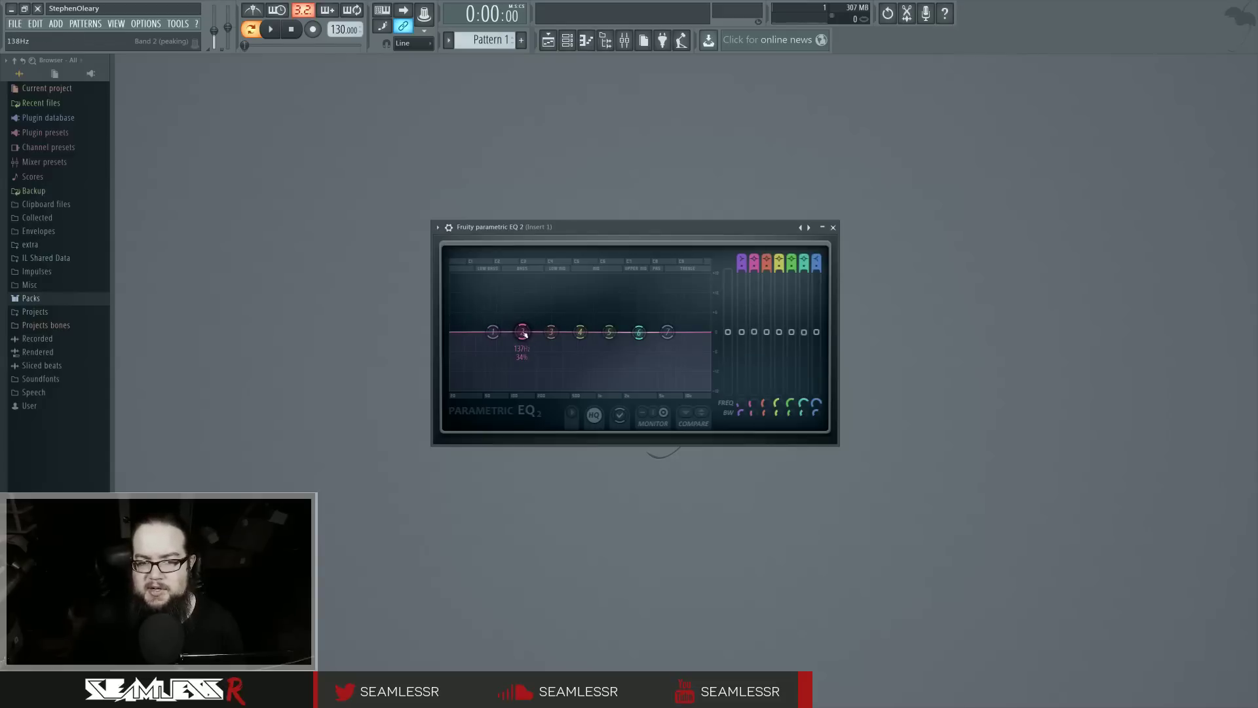
# Change band 2 to a Band pass filter and move it to about 461 Hz.
pyautogui.moveTo(521, 337); pyautogui.dragTo(585, 296)
pyautogui.rightClick(585, 296)
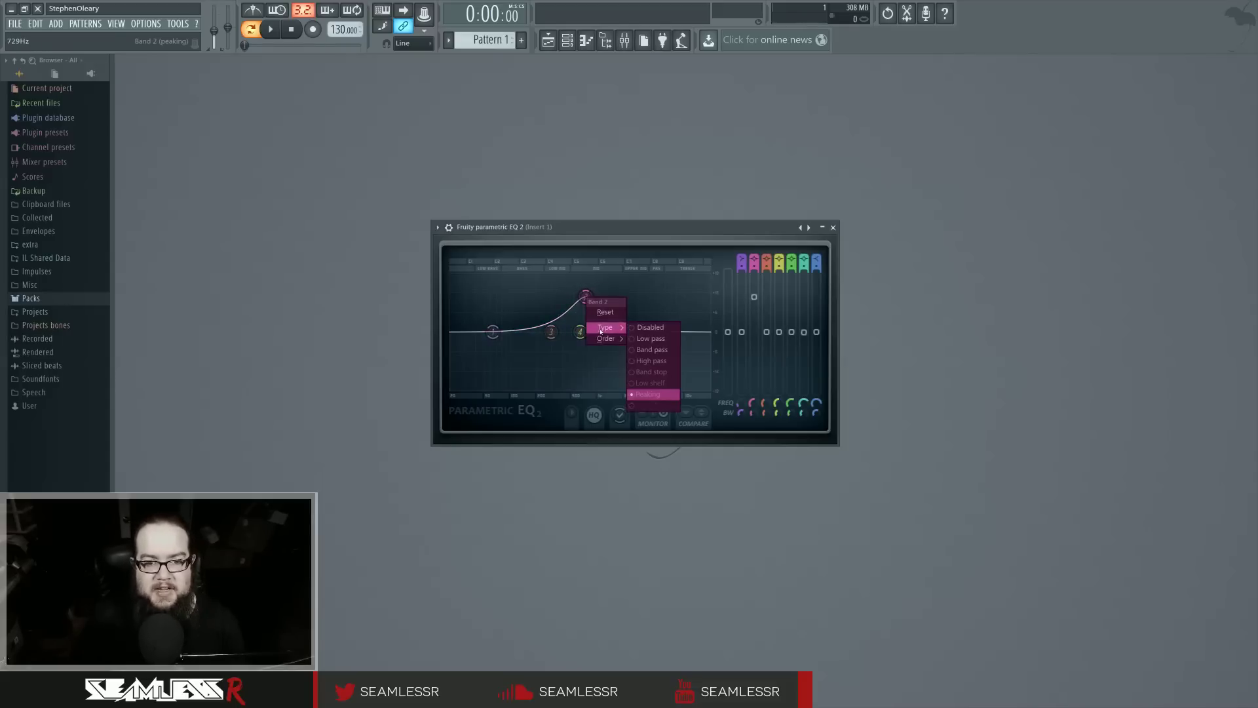
pyautogui.click(653, 349)
pyautogui.moveTo(583, 332)
pyautogui.mouseDown()
pyautogui.moveTo(640, 332)
pyautogui.moveTo(491, 331)
pyautogui.moveTo(651, 332)
pyautogui.moveTo(567, 331)
pyautogui.mouseUp()
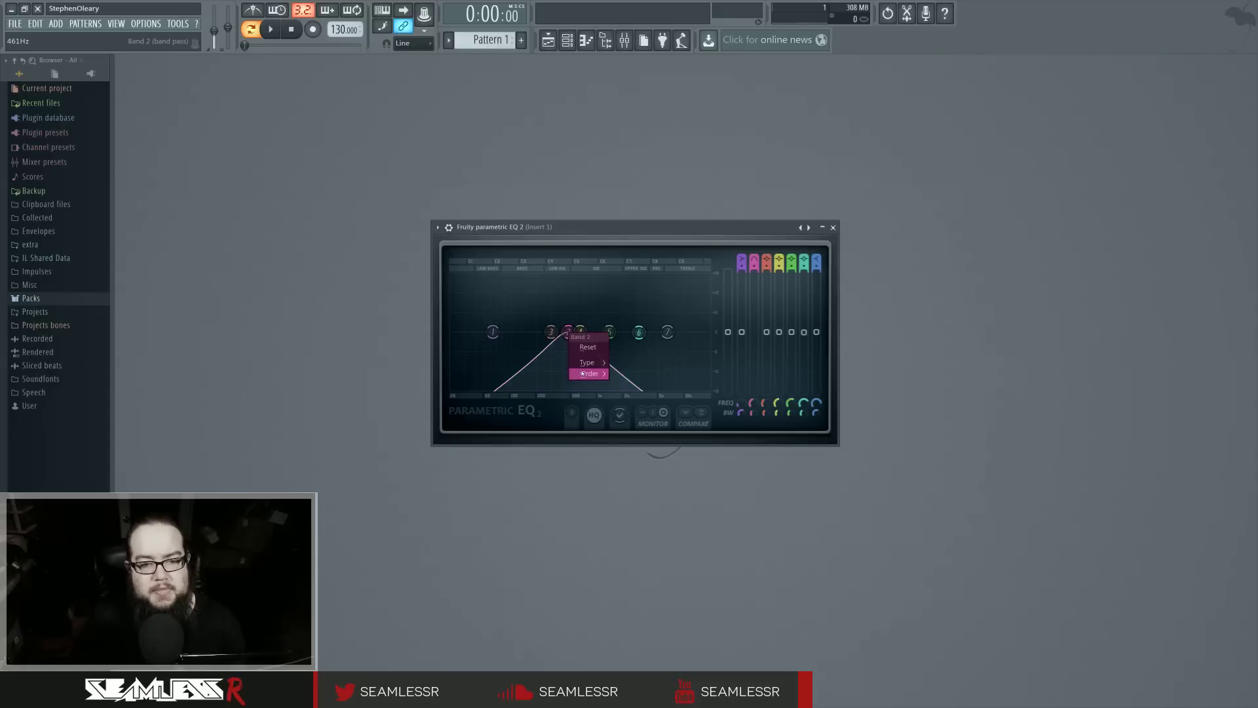
# Try the Gentle 8 and Steep 8 orders on band 2's band-pass filter, and restore order 2.
pyautogui.moveTo(583, 379)
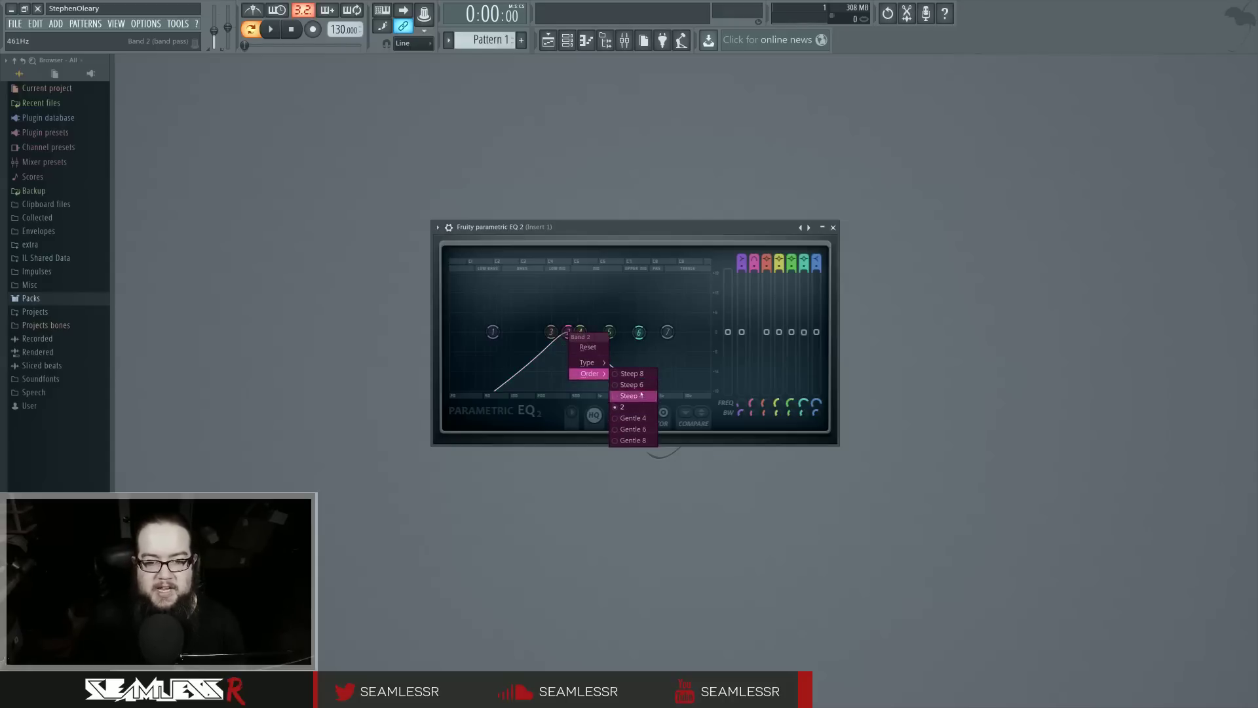
pyautogui.click(633, 439)
pyautogui.rightClick(568, 333)
pyautogui.moveTo(583, 378)
pyautogui.click(622, 373)
pyautogui.moveTo(569, 332); pyautogui.dragTo(686, 332)
pyautogui.rightClick(541, 333)
pyautogui.moveTo(560, 373)
pyautogui.click(597, 407)
# Boost bands 3 and 4 in the lowest frequencies, and reset the levels of bands 1, 3 and 4.
pyautogui.moveTo(552, 332); pyautogui.dragTo(482, 274)
pyautogui.moveTo(580, 332); pyautogui.dragTo(493, 276)
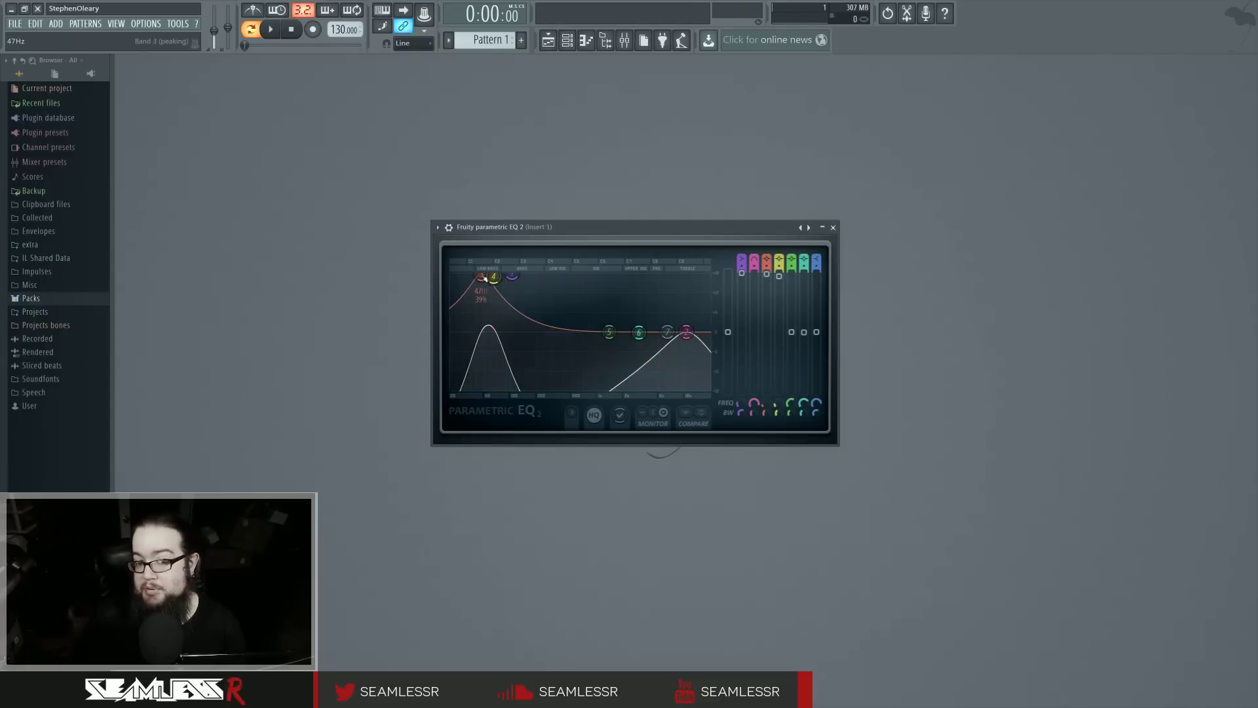
pyautogui.keyDown('alt'); pyautogui.click(742, 323); pyautogui.keyUp('alt')
pyautogui.keyDown('alt'); pyautogui.click(767, 322); pyautogui.keyUp('alt')
pyautogui.keyDown('alt'); pyautogui.click(779, 323); pyautogui.keyUp('alt')
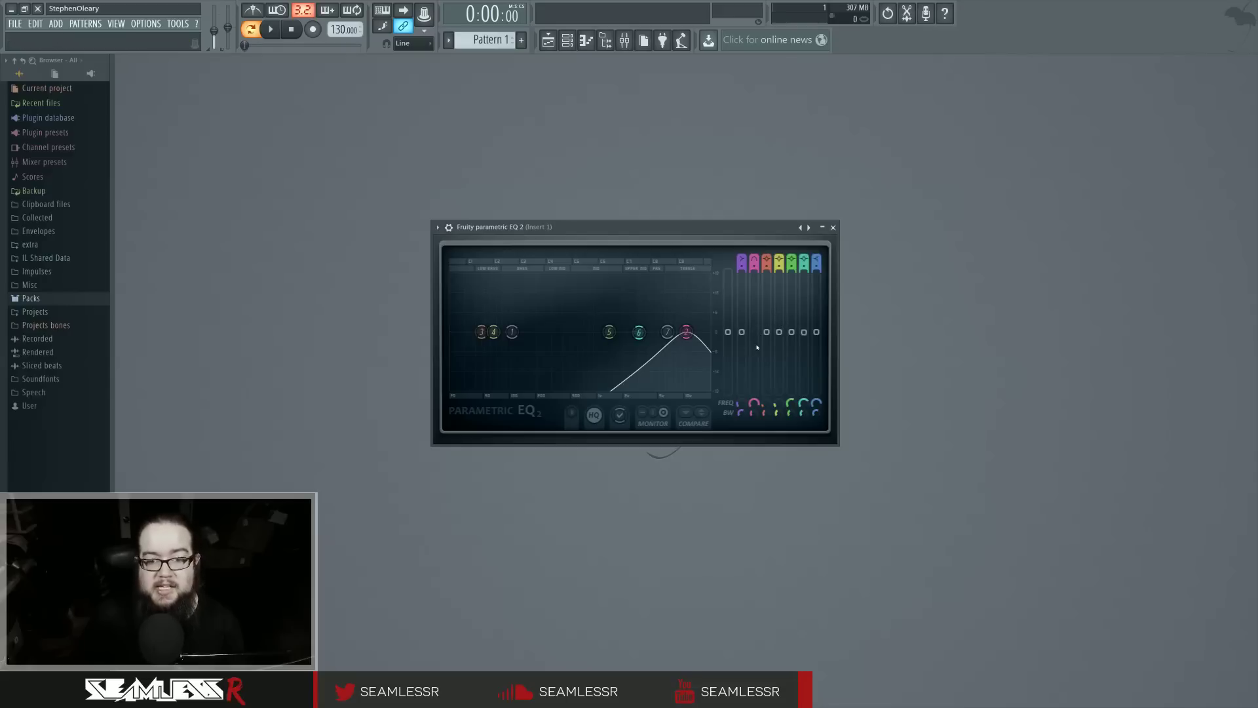
# Set band 2's band-pass order to Steep 6 and move the band up to about 12.5 kHz.
pyautogui.moveTo(686, 332); pyautogui.dragTo(562, 332)
pyautogui.rightClick(562, 331)
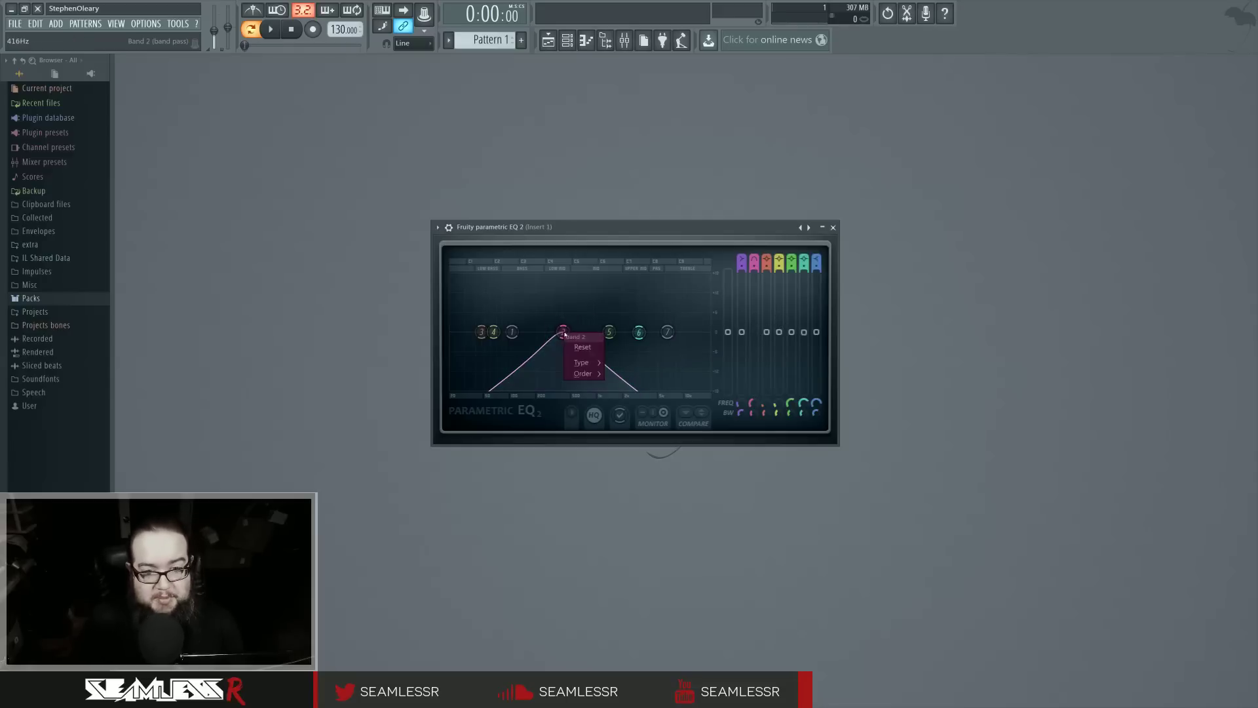
pyautogui.moveTo(584, 373)
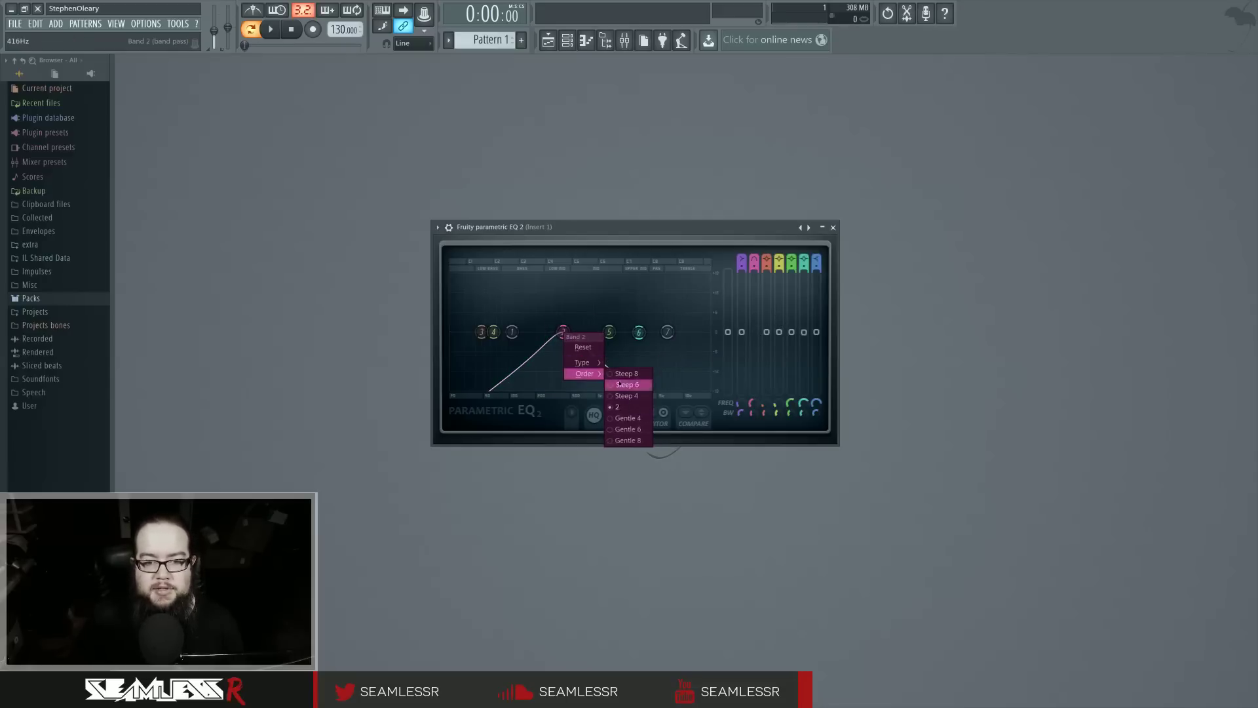
pyautogui.click(619, 385)
pyautogui.moveTo(562, 332); pyautogui.dragTo(693, 331)
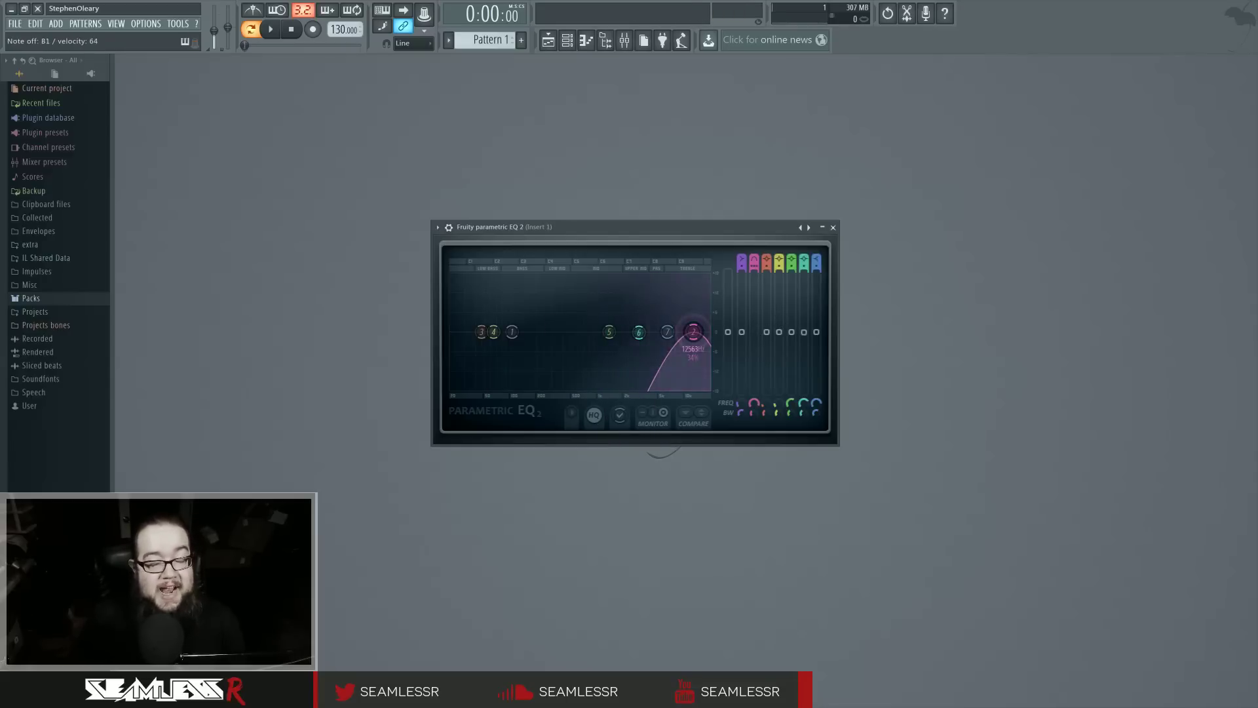
# Try boosting bands 3 and 4 in the low frequencies and bring their levels back to 0 dB.
pyautogui.moveTo(493, 332)
pyautogui.mouseDown()
pyautogui.moveTo(533, 333)
pyautogui.moveTo(505, 272)
pyautogui.moveTo(529, 275)
pyautogui.moveTo(479, 276)
pyautogui.moveTo(486, 328)
pyautogui.mouseUp()
pyautogui.moveTo(494, 275); pyautogui.dragTo(498, 332)
pyautogui.moveTo(765, 361); pyautogui.dragTo(777, 345)
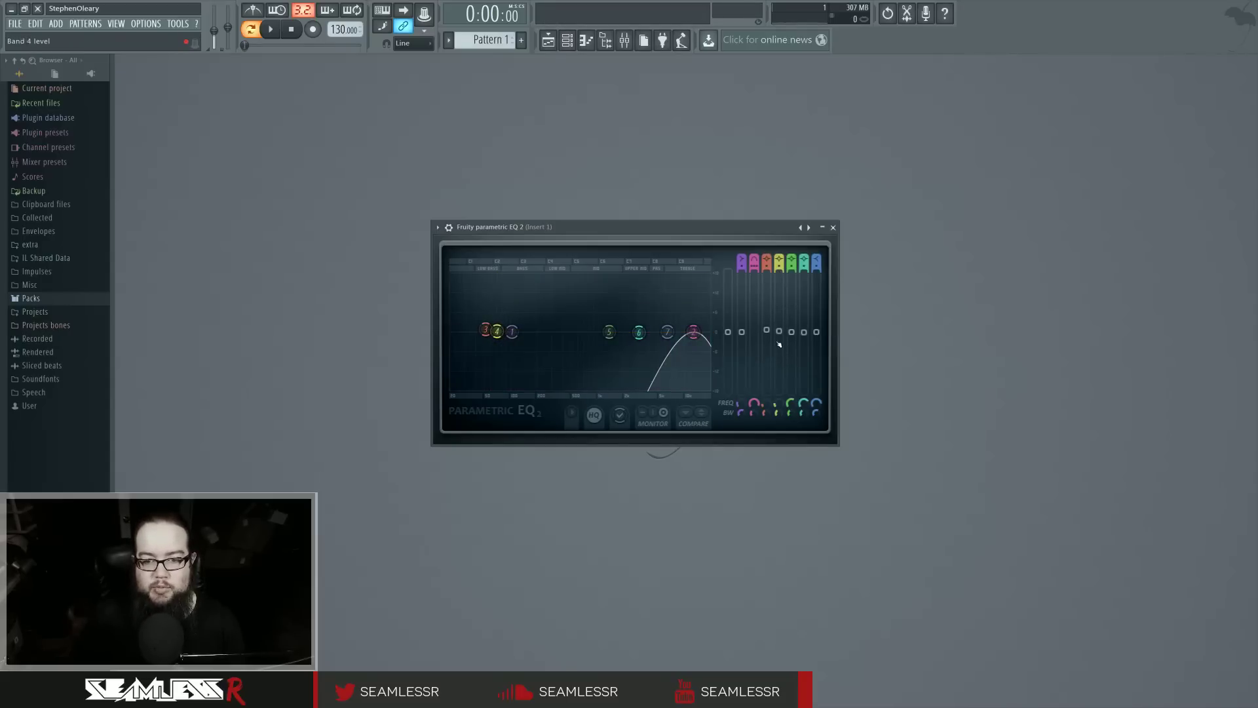
# Move band 2 down to about 568 Hz and change its filter type to Peaking.
pyautogui.moveTo(693, 333); pyautogui.dragTo(575, 332)
pyautogui.rightClick(576, 334)
pyautogui.moveTo(594, 368)
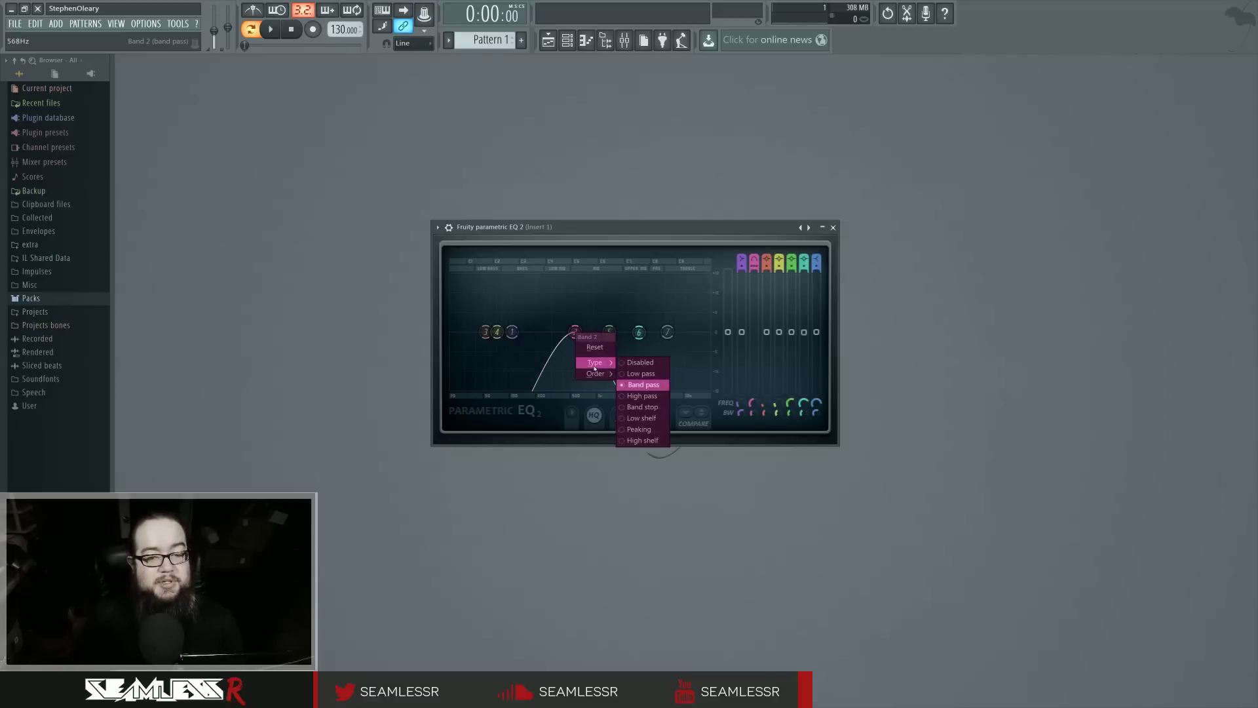
pyautogui.click(639, 429)
# Set band 2's filter order to 2 and bring its level back to 0 dB.
pyautogui.rightClick(575, 298)
pyautogui.moveTo(594, 339)
pyautogui.click(636, 372)
pyautogui.moveTo(575, 297); pyautogui.dragTo(574, 330)
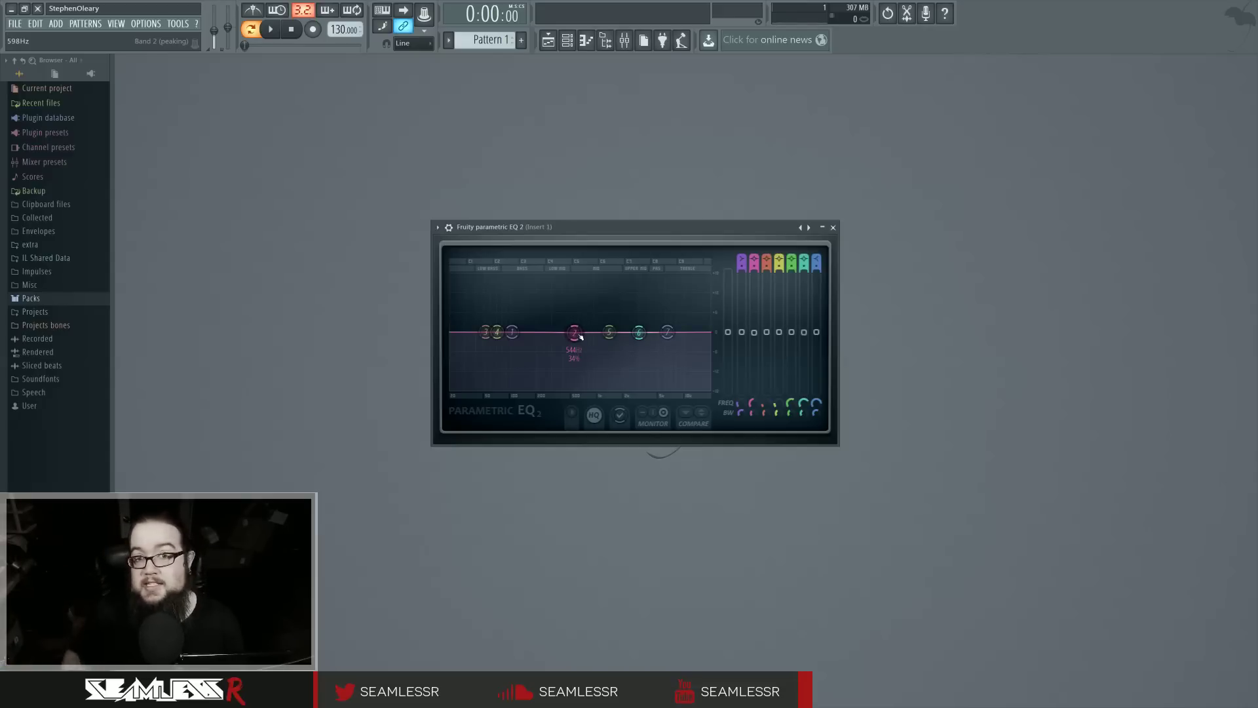
# Narrow band 2 at about 480 Hz and cut its level almost to the minimum.
pyautogui.moveTo(580, 336)
pyautogui.mouseDown()
pyautogui.moveTo(576, 351)
pyautogui.moveTo(574, 281)
pyautogui.moveTo(574, 371)
pyautogui.moveTo(567, 281)
pyautogui.moveTo(570, 346)
pyautogui.moveTo(567, 311)
pyautogui.moveTo(569, 335)
pyautogui.mouseUp()
pyautogui.scroll(-5, 568, 283)
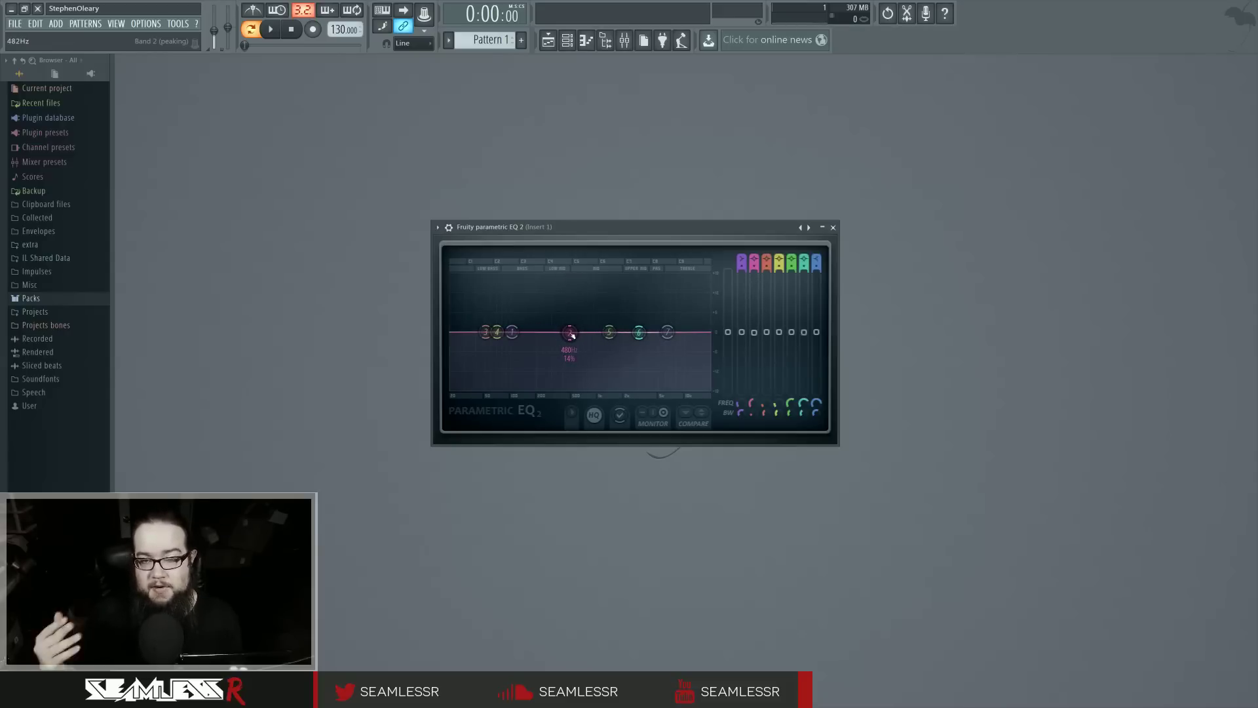
pyautogui.moveTo(571, 334); pyautogui.dragTo(572, 386)
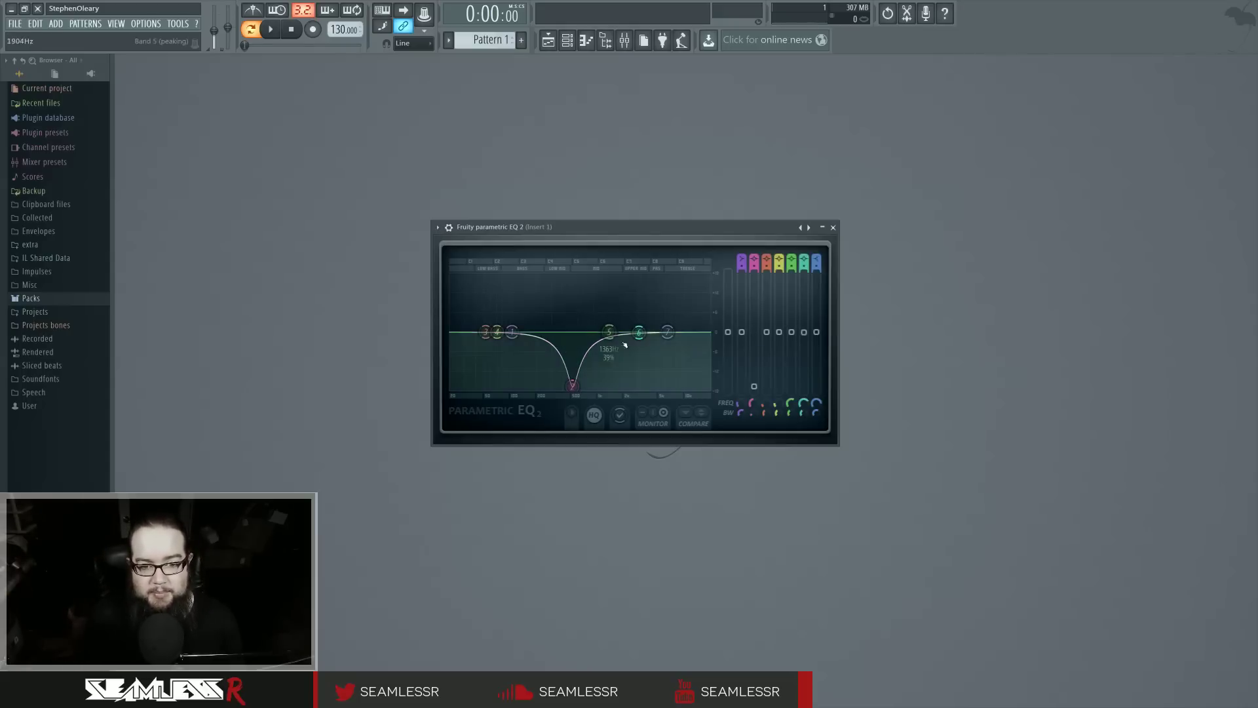
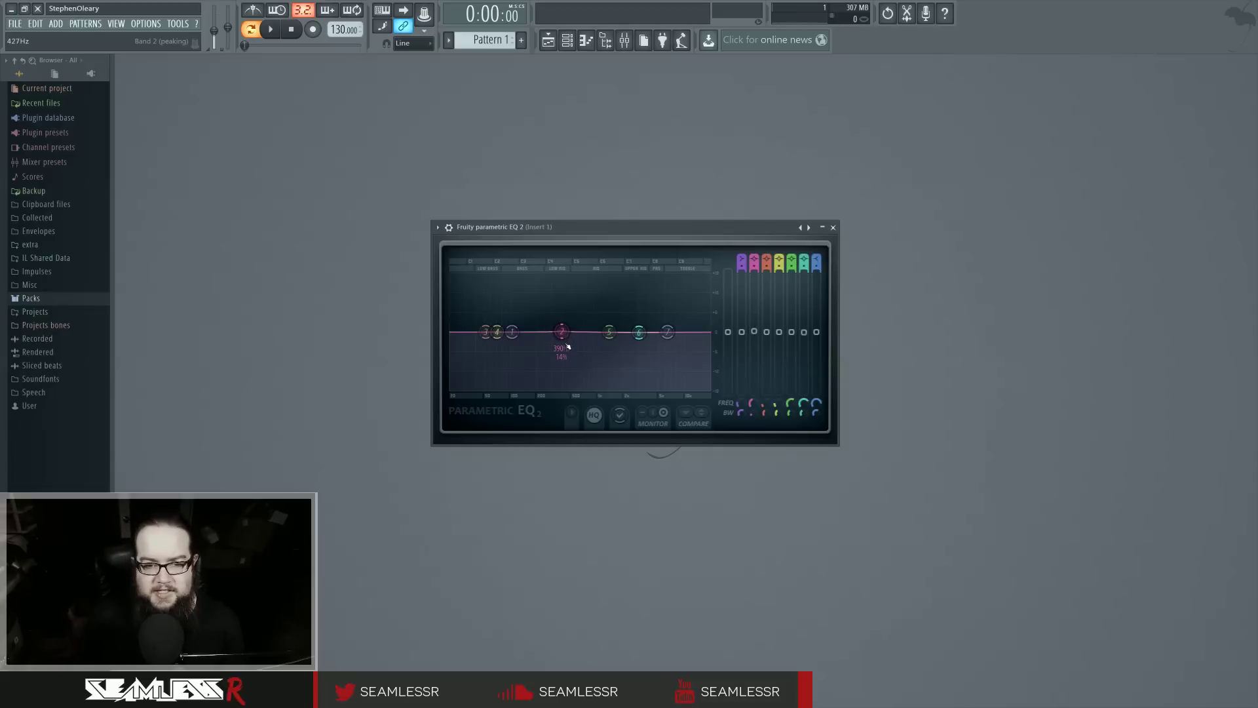
# Cut band 2 deeply at about 390 Hz and return it to about 0 dB near 419 Hz.
pyautogui.moveTo(567, 340); pyautogui.dragTo(563, 373)
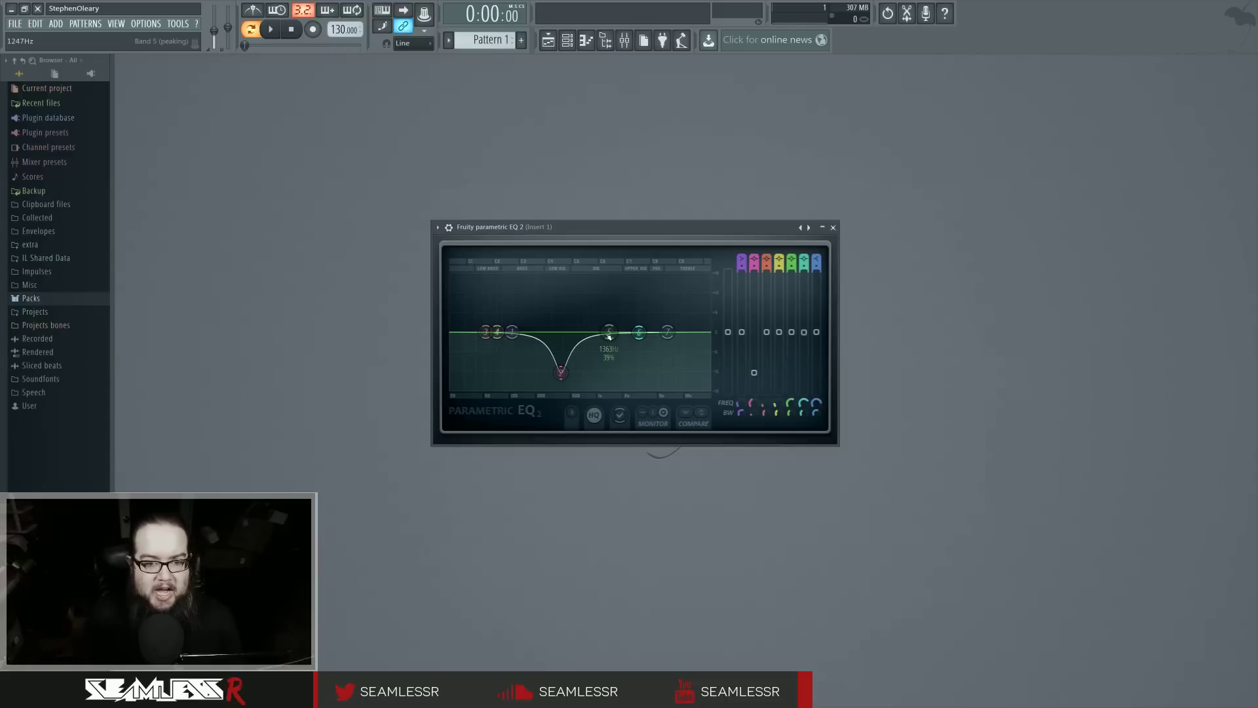
pyautogui.moveTo(561, 372); pyautogui.dragTo(564, 332)
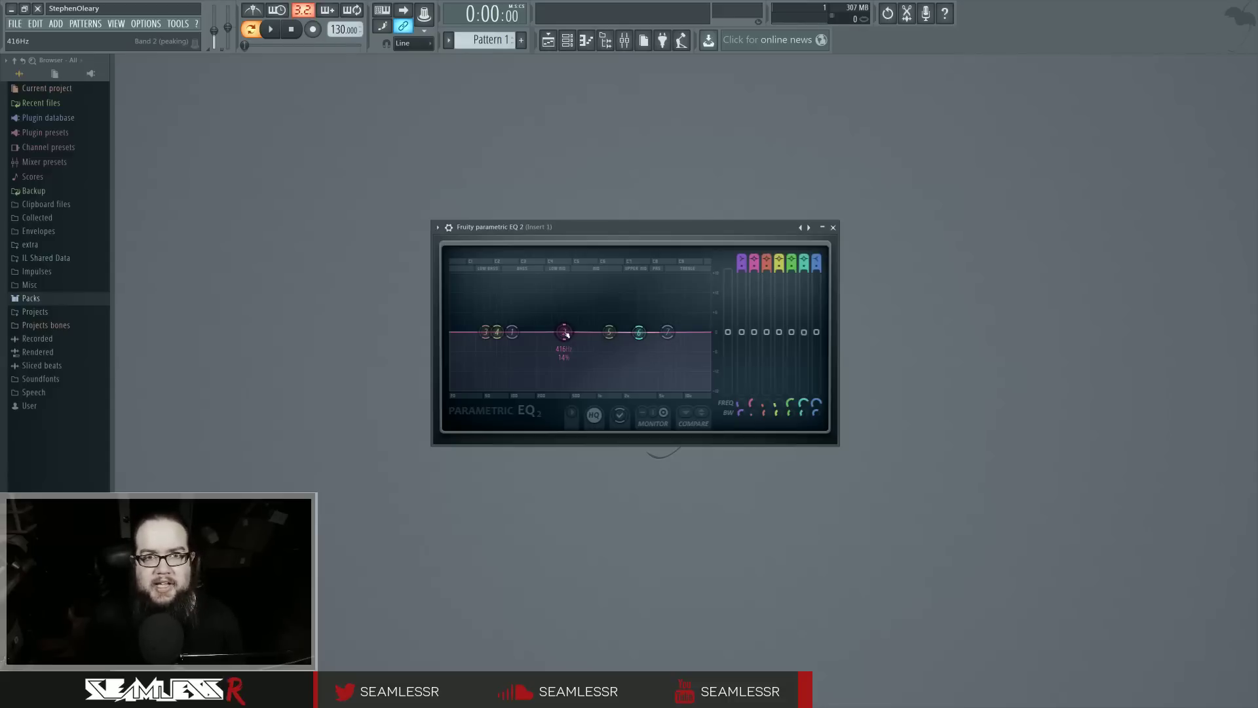
pyautogui.moveTo(565, 336); pyautogui.dragTo(568, 335)
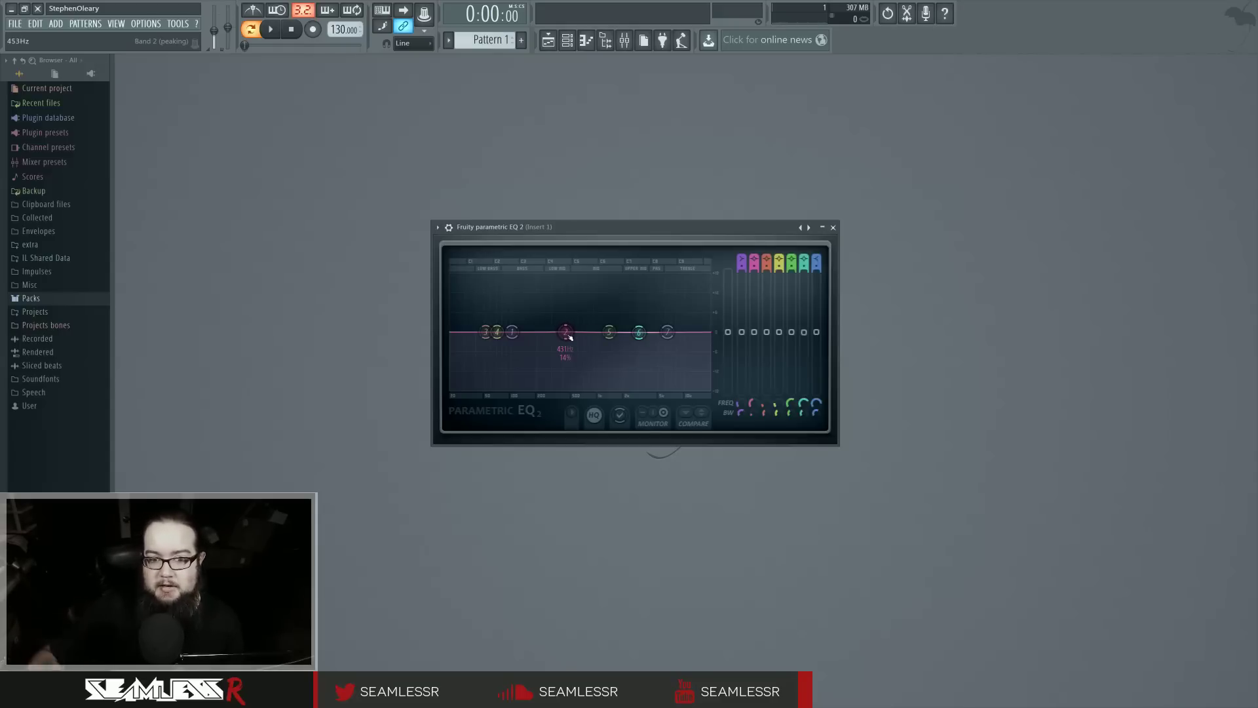
pyautogui.moveTo(569, 337)
pyautogui.mouseDown()
pyautogui.moveTo(561, 387)
pyautogui.moveTo(565, 333)
pyautogui.mouseUp()
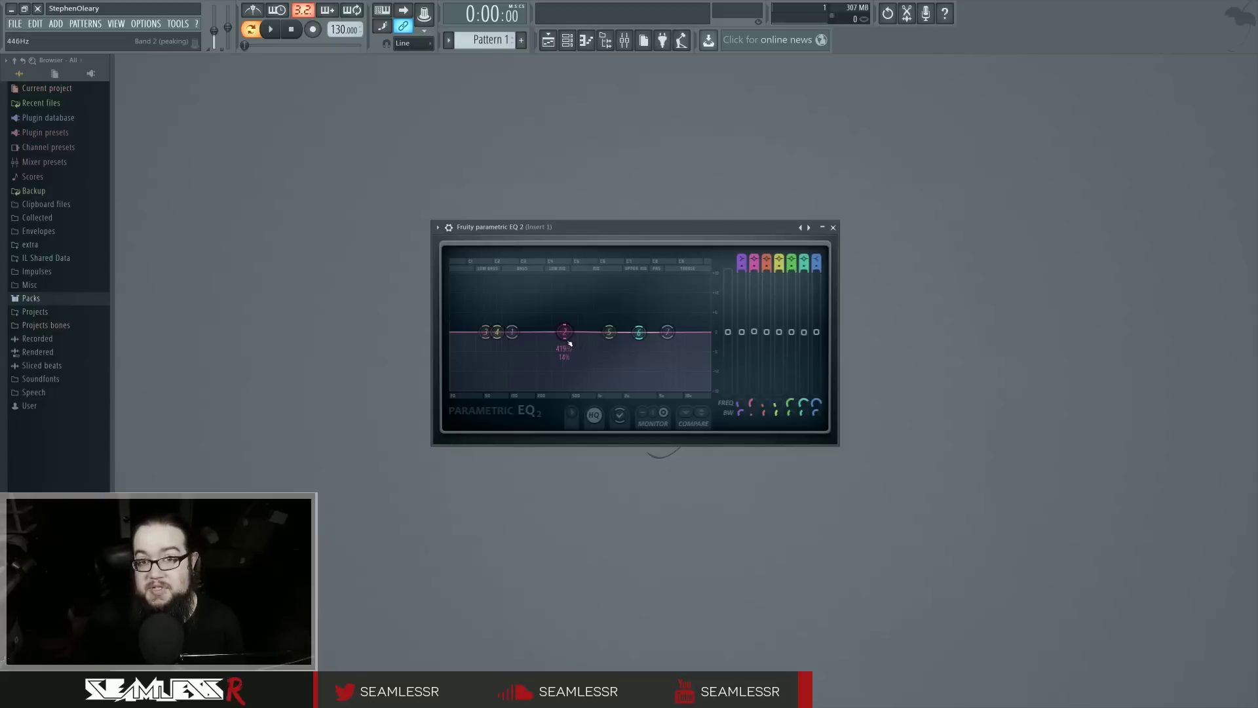
# Toggle high quality oversampling off and back on, and shift band 7 slightly higher in frequency.
pyautogui.moveTo(569, 228)
pyautogui.mouseDown()
pyautogui.moveTo(566, 242)
pyautogui.moveTo(565, 227)
pyautogui.mouseUp()
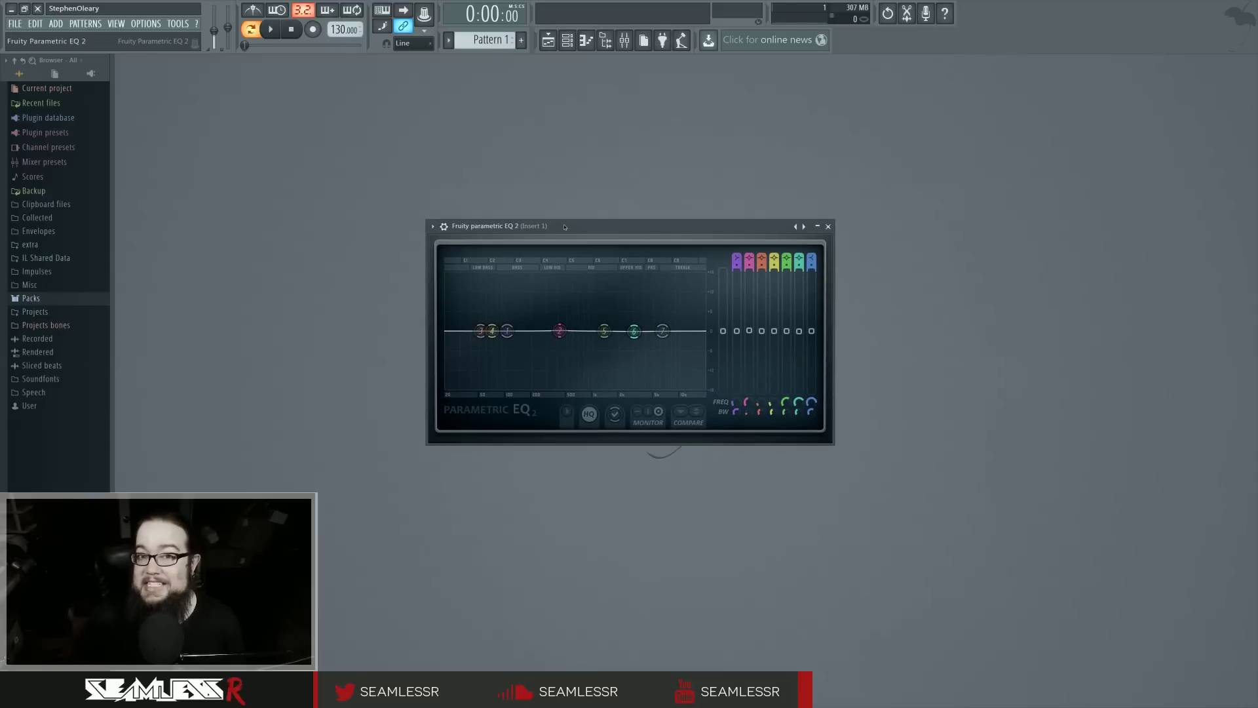
pyautogui.click(591, 418)
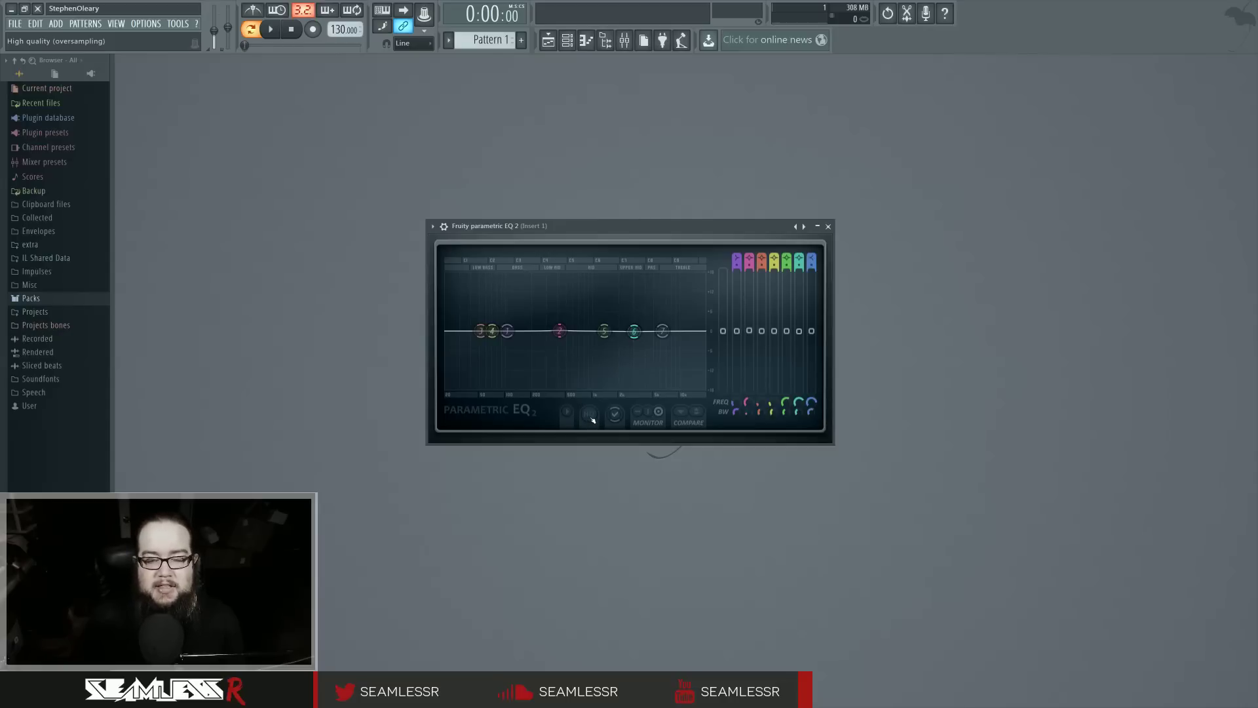
pyautogui.click(592, 418)
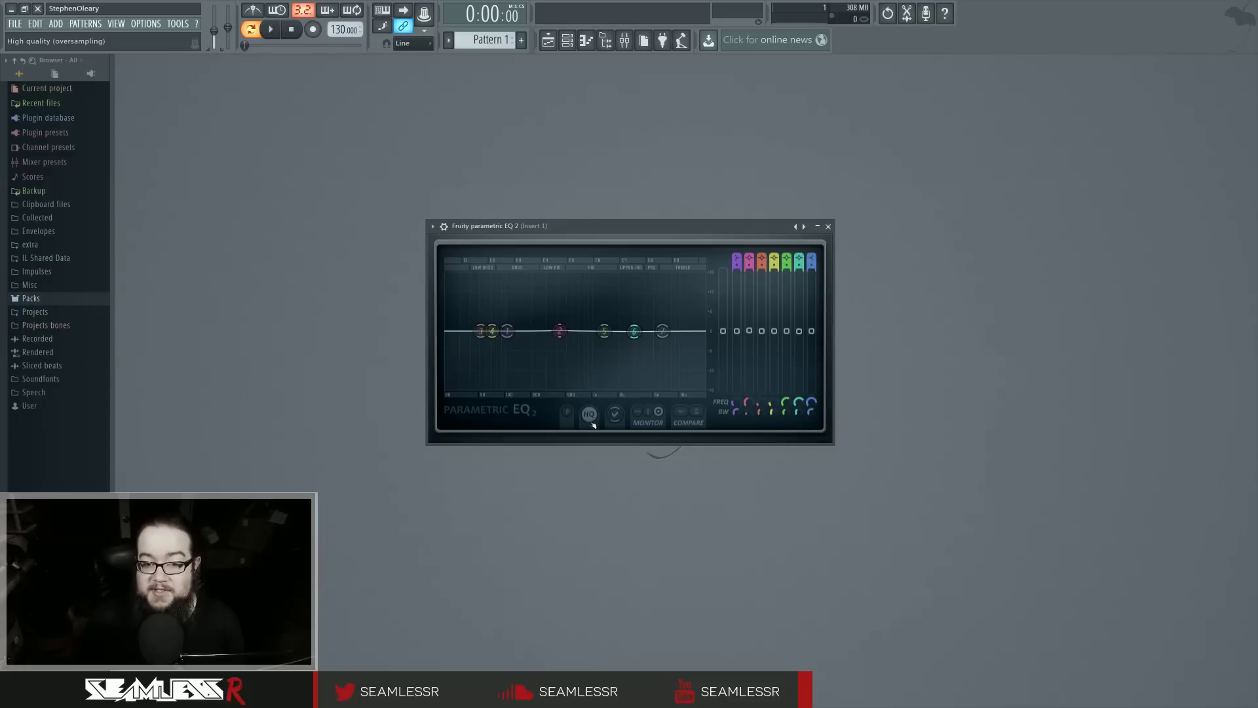
pyautogui.moveTo(663, 330)
pyautogui.mouseDown()
pyautogui.moveTo(701, 385)
pyautogui.moveTo(632, 385)
pyautogui.moveTo(703, 387)
pyautogui.moveTo(671, 334)
pyautogui.mouseUp()
pyautogui.click(590, 414)
pyautogui.click(590, 414)
pyautogui.click(592, 413)
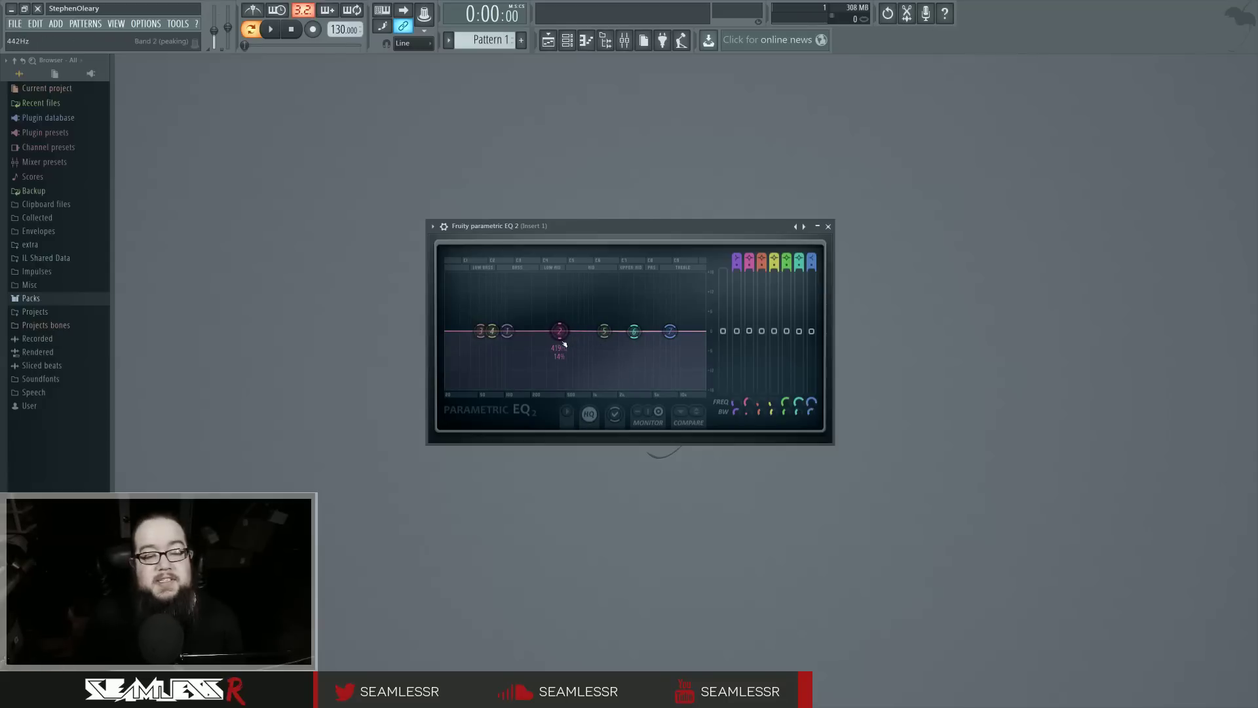
pyautogui.moveTo(588, 232)
pyautogui.mouseDown()
pyautogui.moveTo(584, 259)
pyautogui.moveTo(586, 231)
pyautogui.mouseUp()
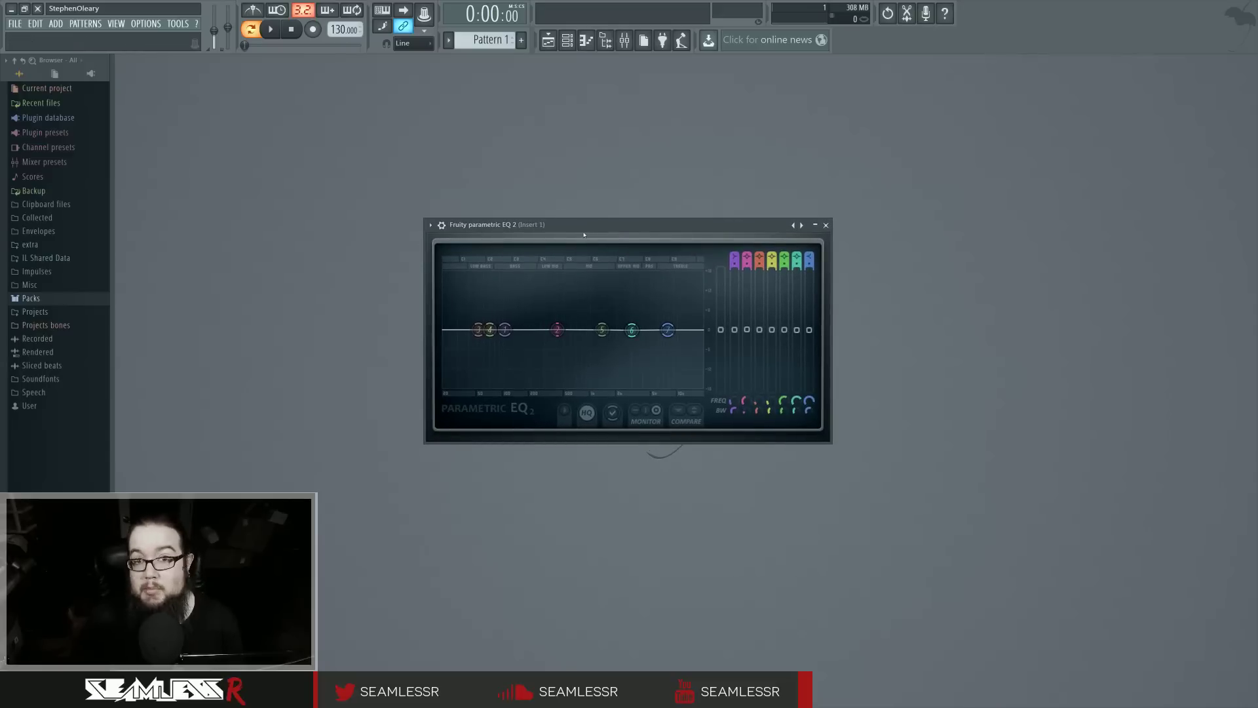
# Change band 5's filter type to Low pass and narrow its bandwidth to 24%.
pyautogui.rightClick(601, 329)
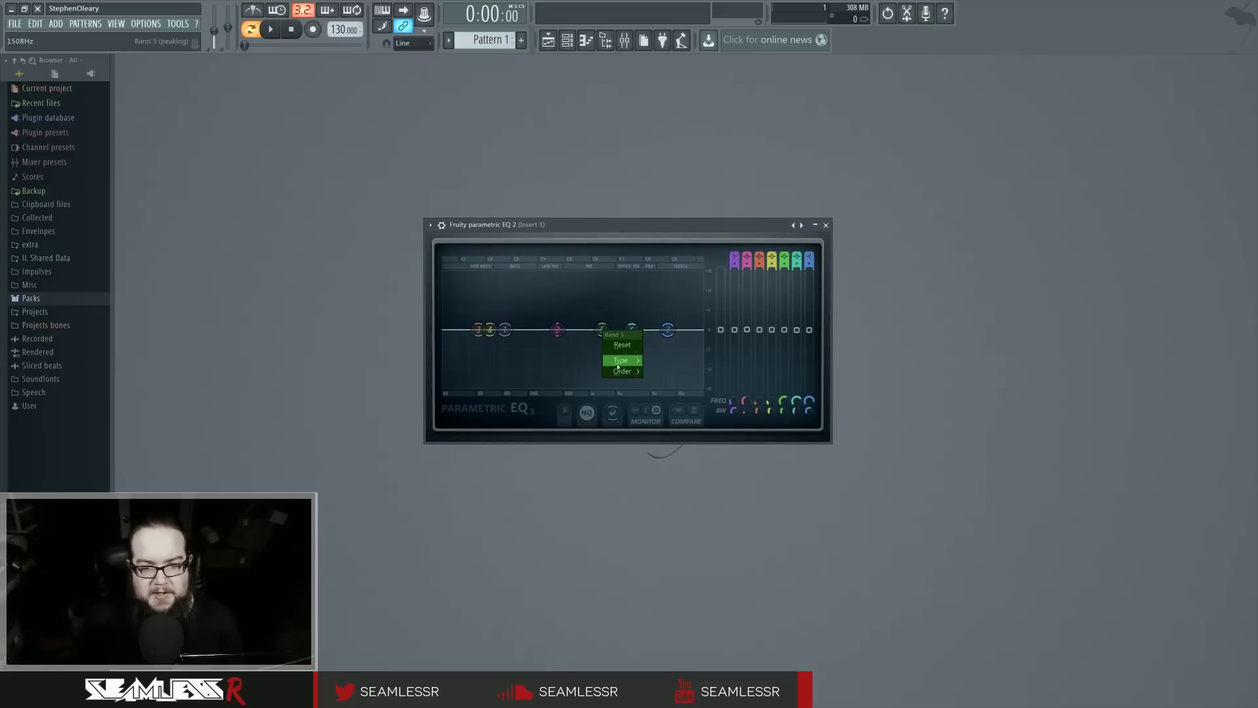
pyautogui.moveTo(622, 360)
pyautogui.click(668, 426)
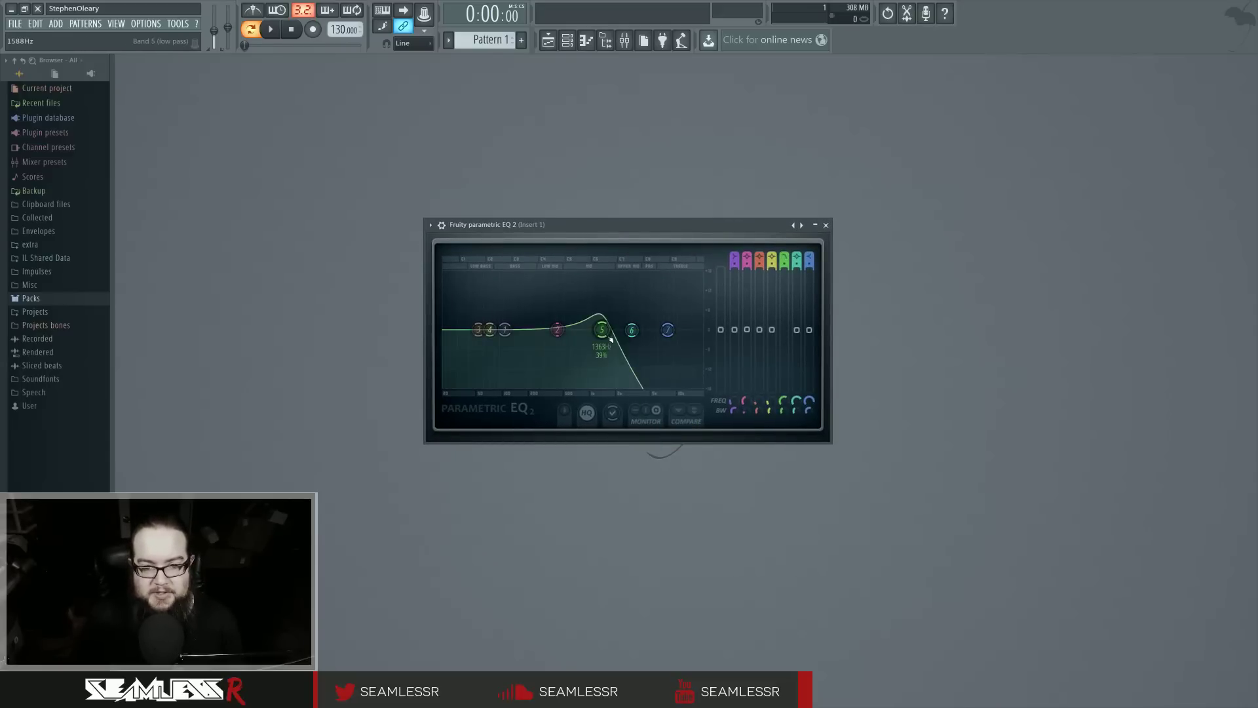
pyautogui.scroll(-5, 610, 340)
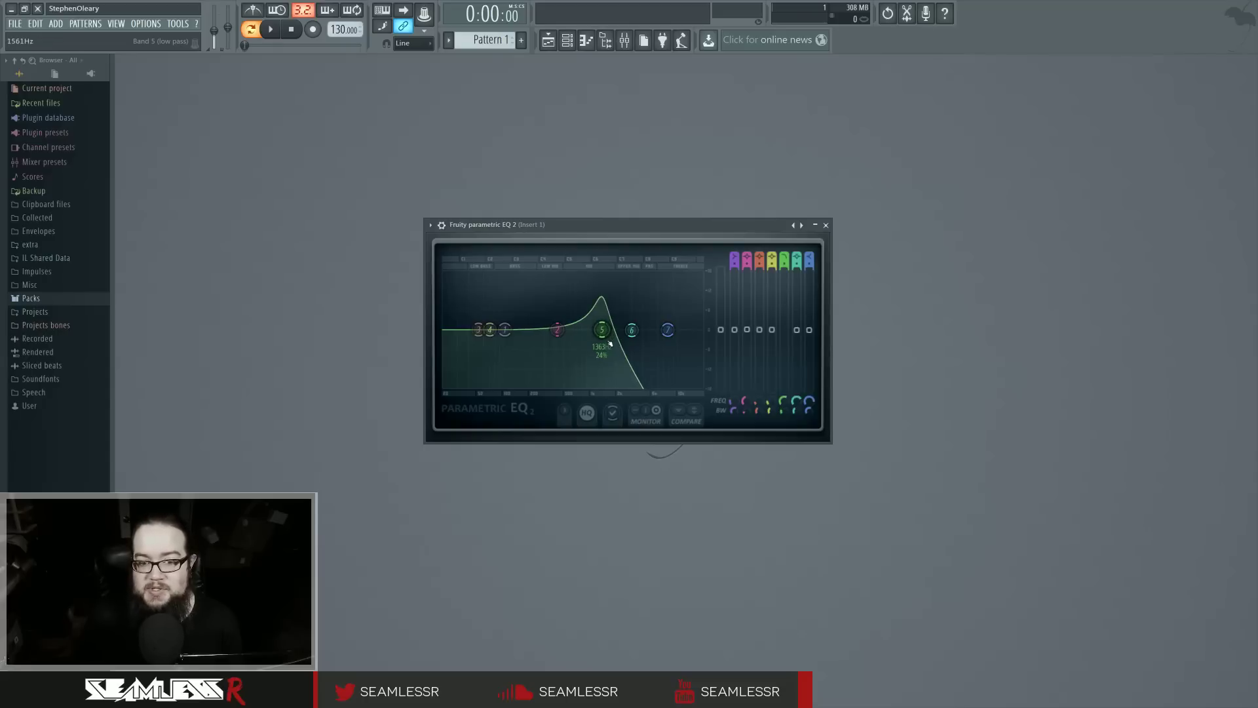
# Move low-pass band 5 up to about 1588 Hz and widen its bandwidth to 54%.
pyautogui.moveTo(605, 336)
pyautogui.mouseDown()
pyautogui.moveTo(642, 336)
pyautogui.moveTo(495, 330)
pyautogui.moveTo(609, 332)
pyautogui.mouseUp()
pyautogui.scroll(5, 610, 332)
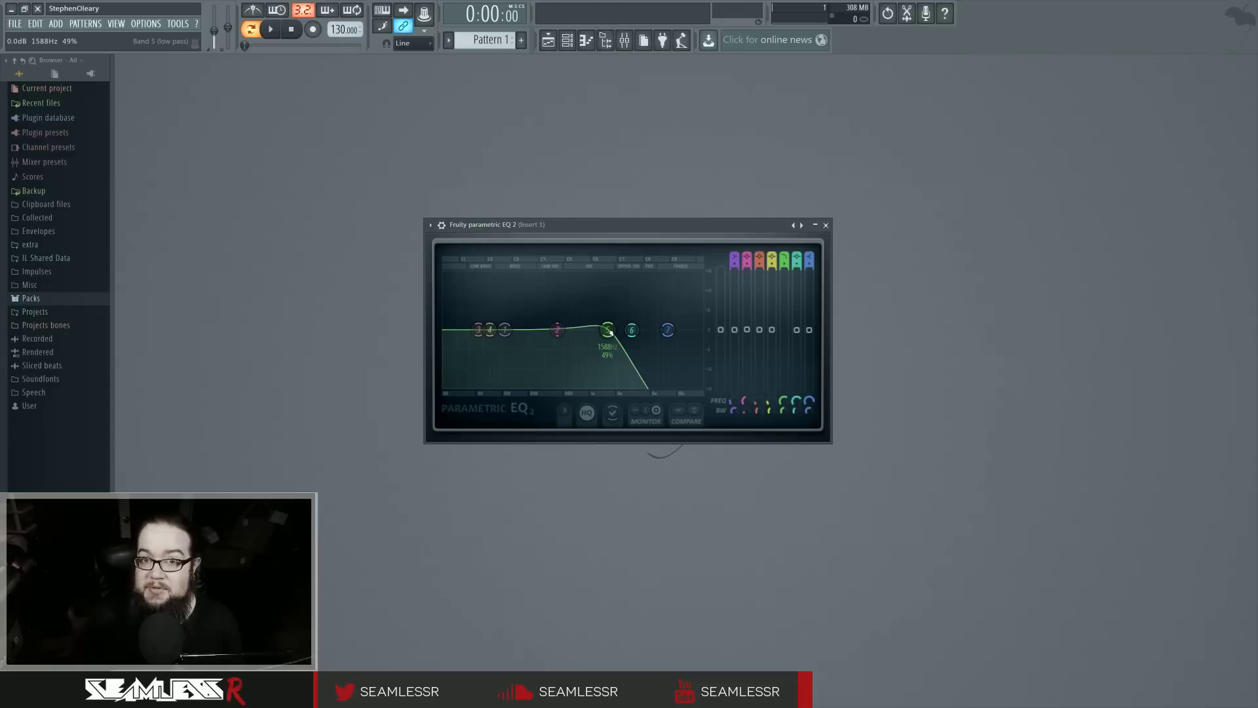
pyautogui.rightClick(608, 330)
pyautogui.moveTo(627, 360)
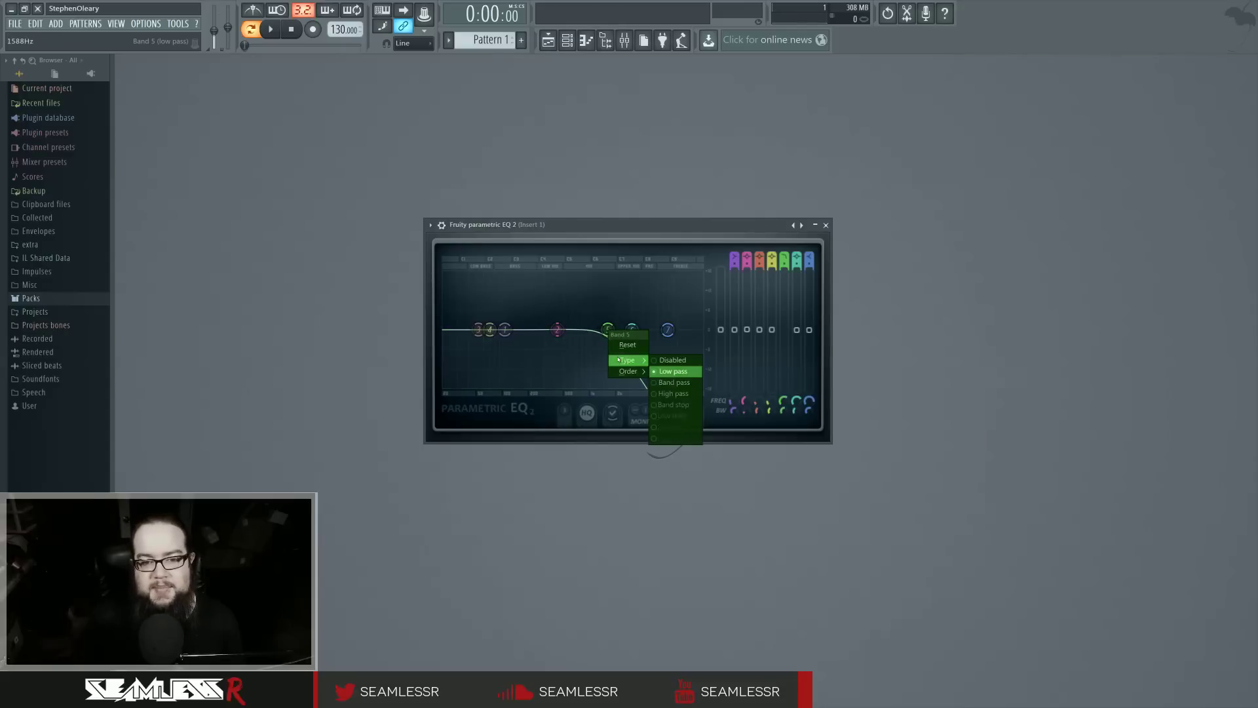
pyautogui.click(582, 349)
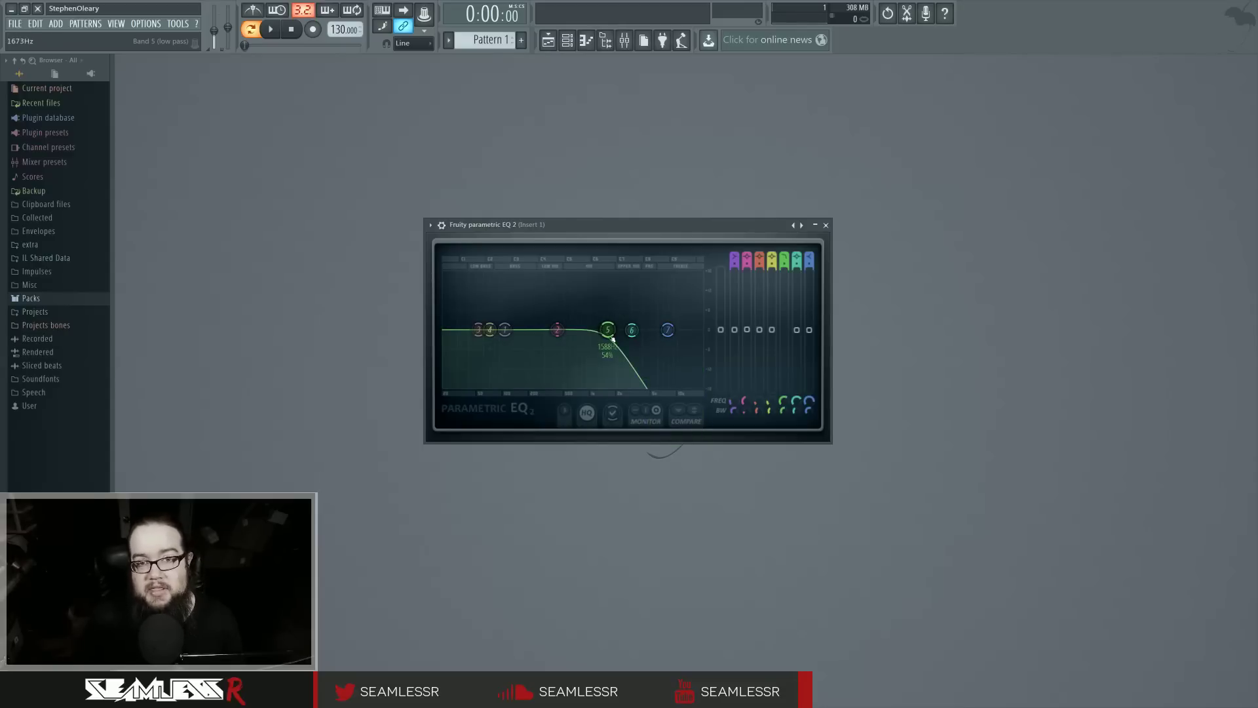
# Move band 5 down to about 1159 Hz and set its filter type to Peaking with its level near 0 dB.
pyautogui.moveTo(612, 336); pyautogui.dragTo(597, 331)
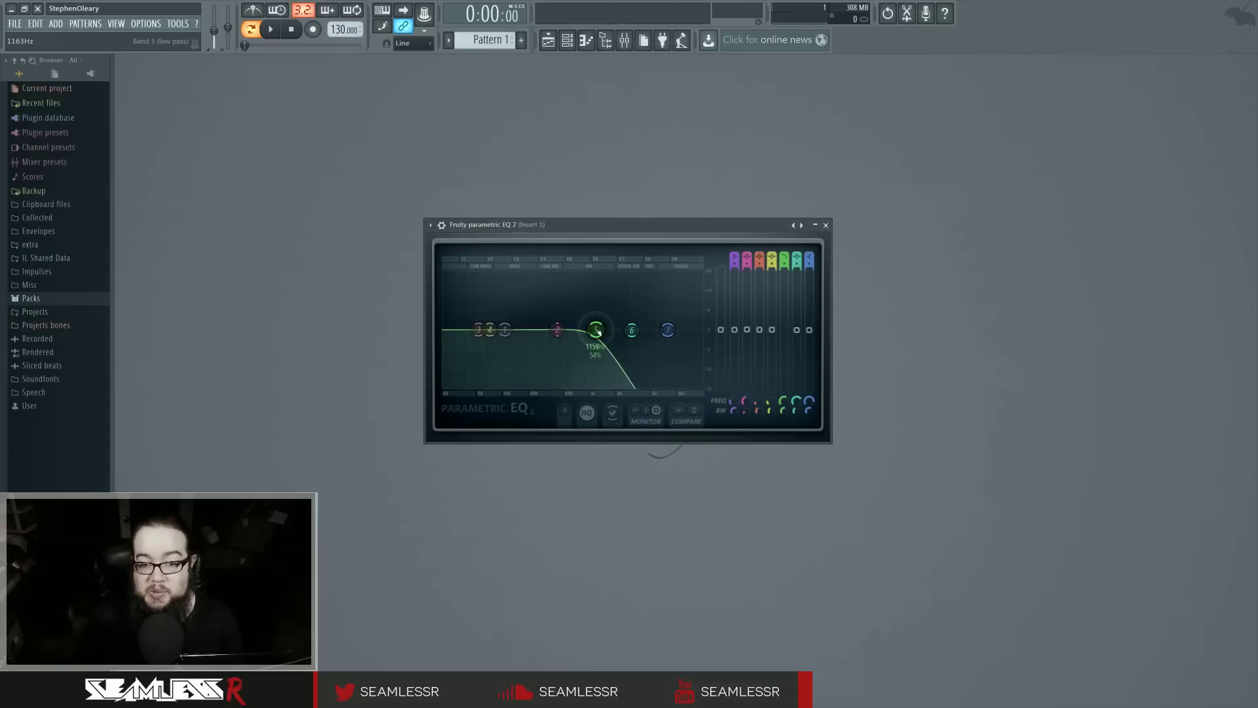
pyautogui.rightClick(597, 331)
pyautogui.moveTo(614, 359)
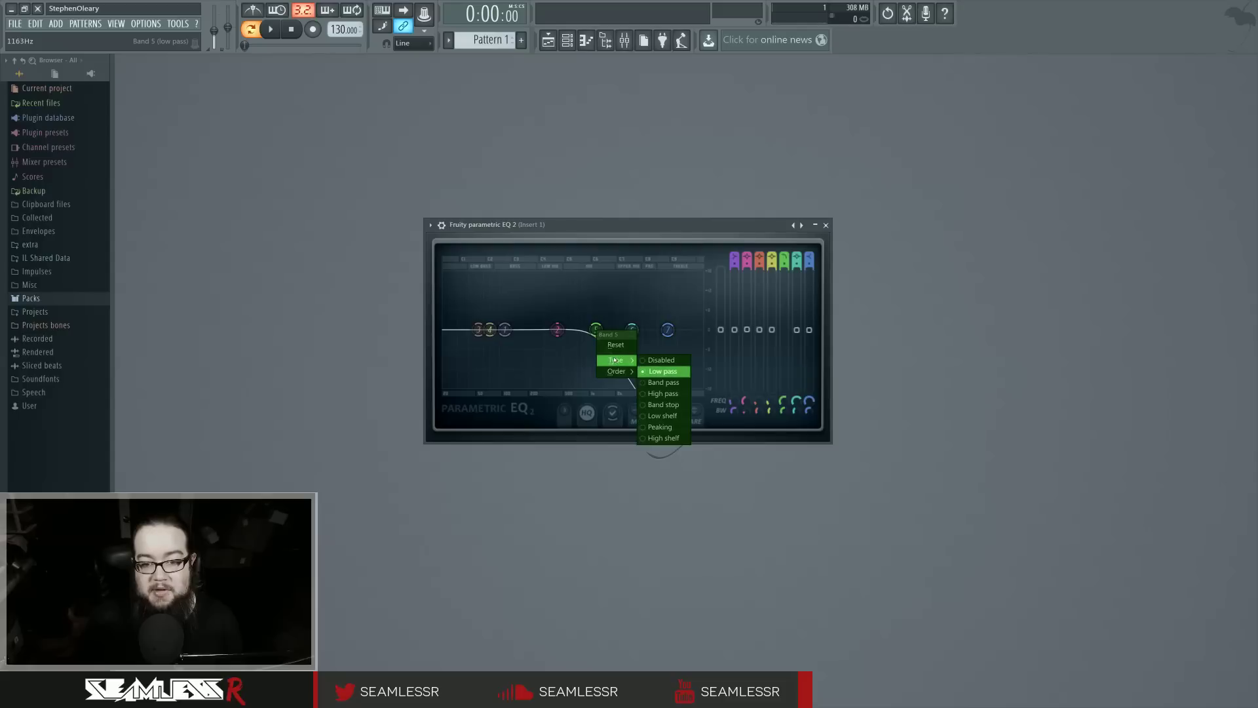
pyautogui.click(660, 426)
pyautogui.moveTo(599, 319); pyautogui.dragTo(597, 330)
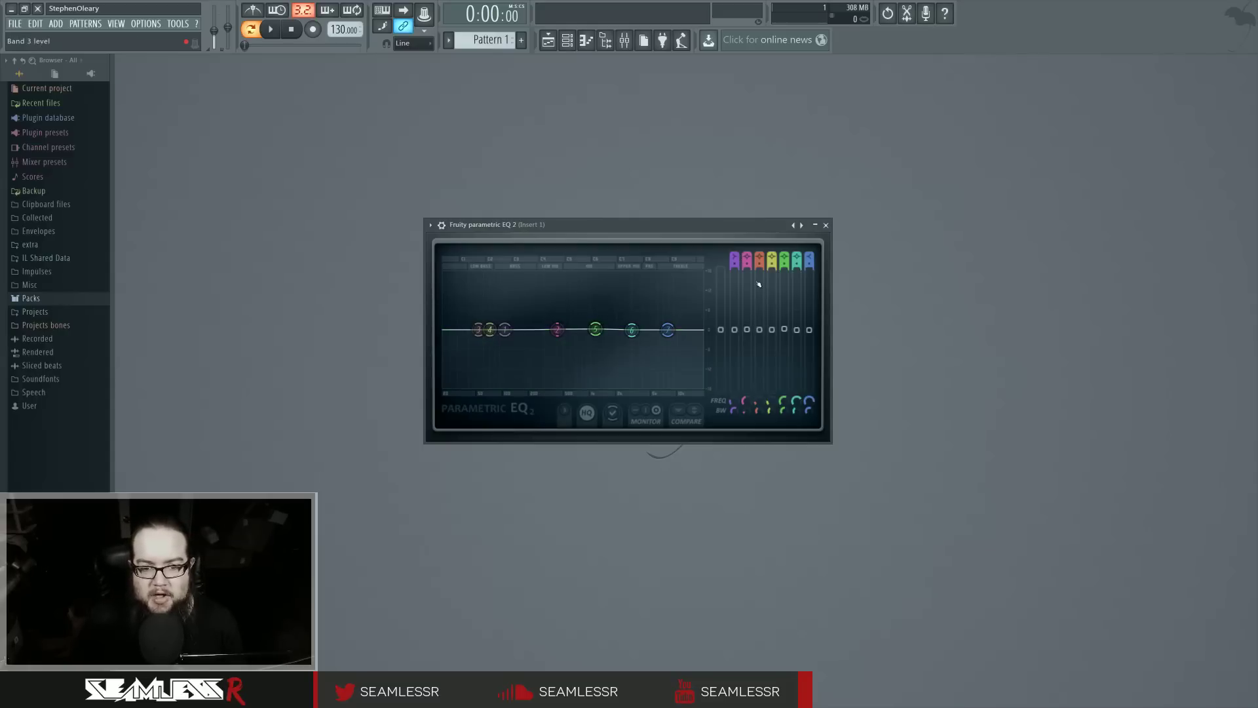
pyautogui.rightClick(595, 329)
pyautogui.moveTo(621, 361)
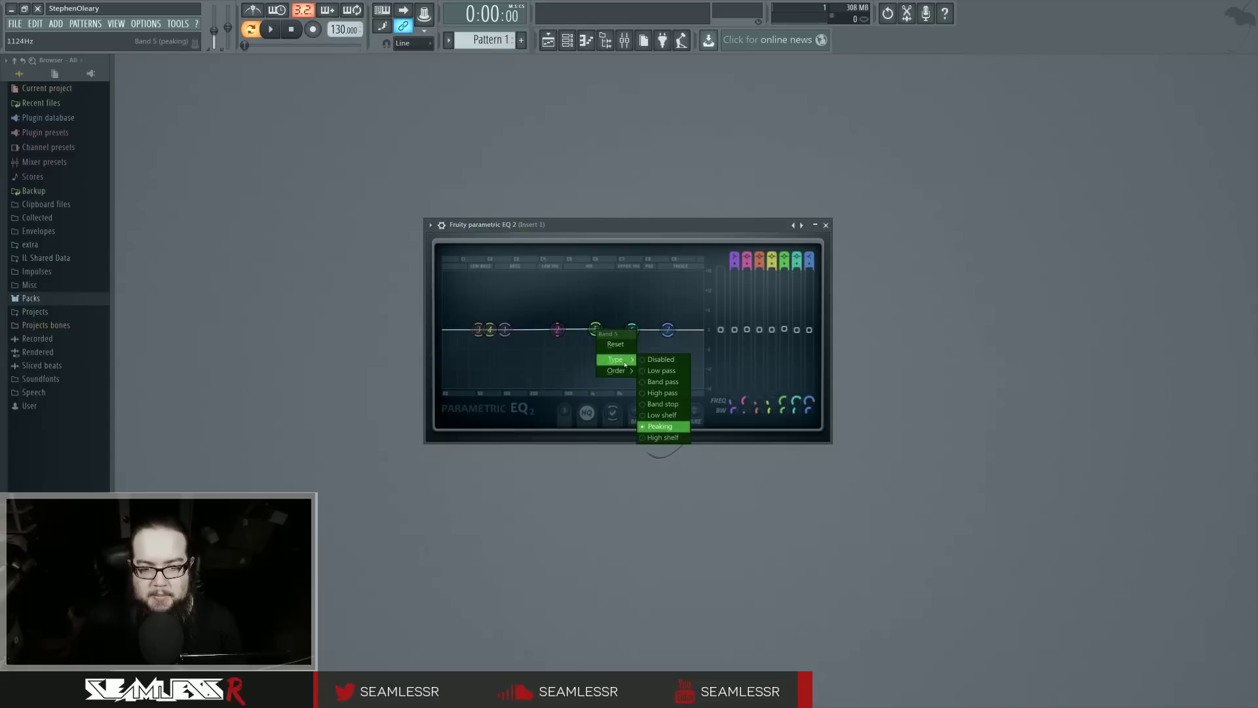
pyautogui.click(663, 426)
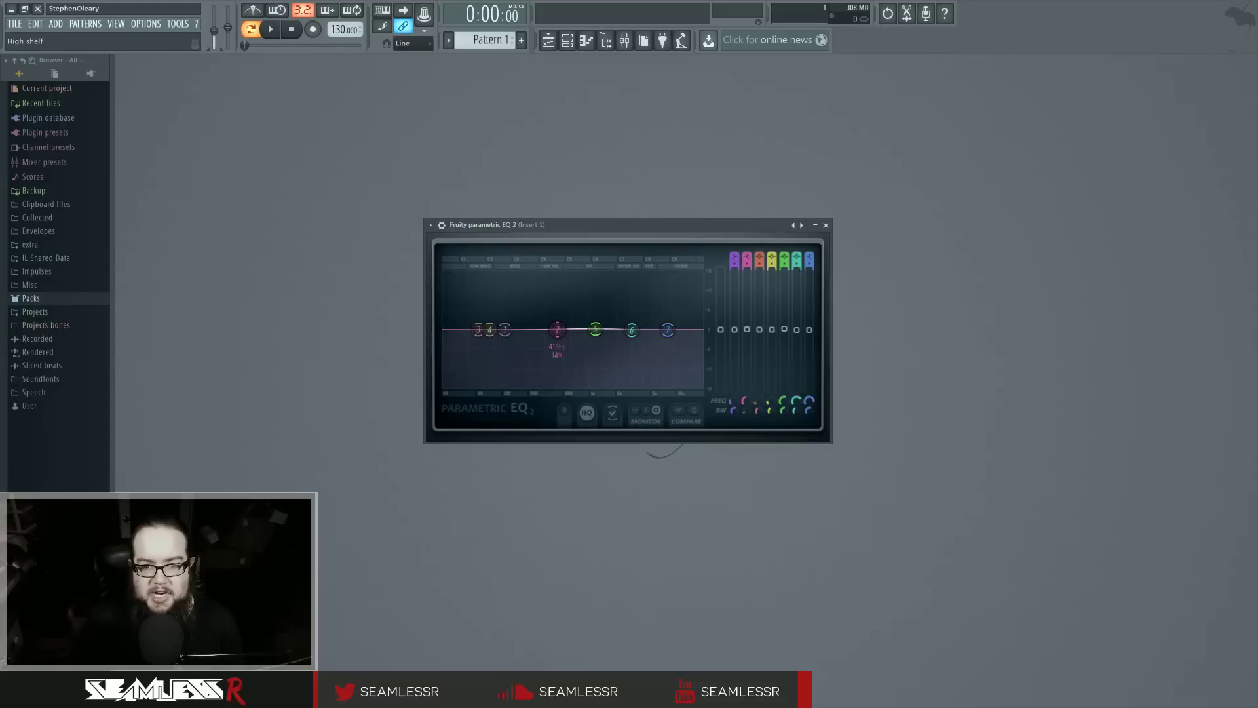
# Cycle through band 2's filter types, view the type control's automation options, and leave the band on Low shelf.
pyautogui.moveTo(747, 258)
pyautogui.mouseDown()
pyautogui.moveTo(747, 280)
pyautogui.moveTo(747, 262)
pyautogui.mouseUp()
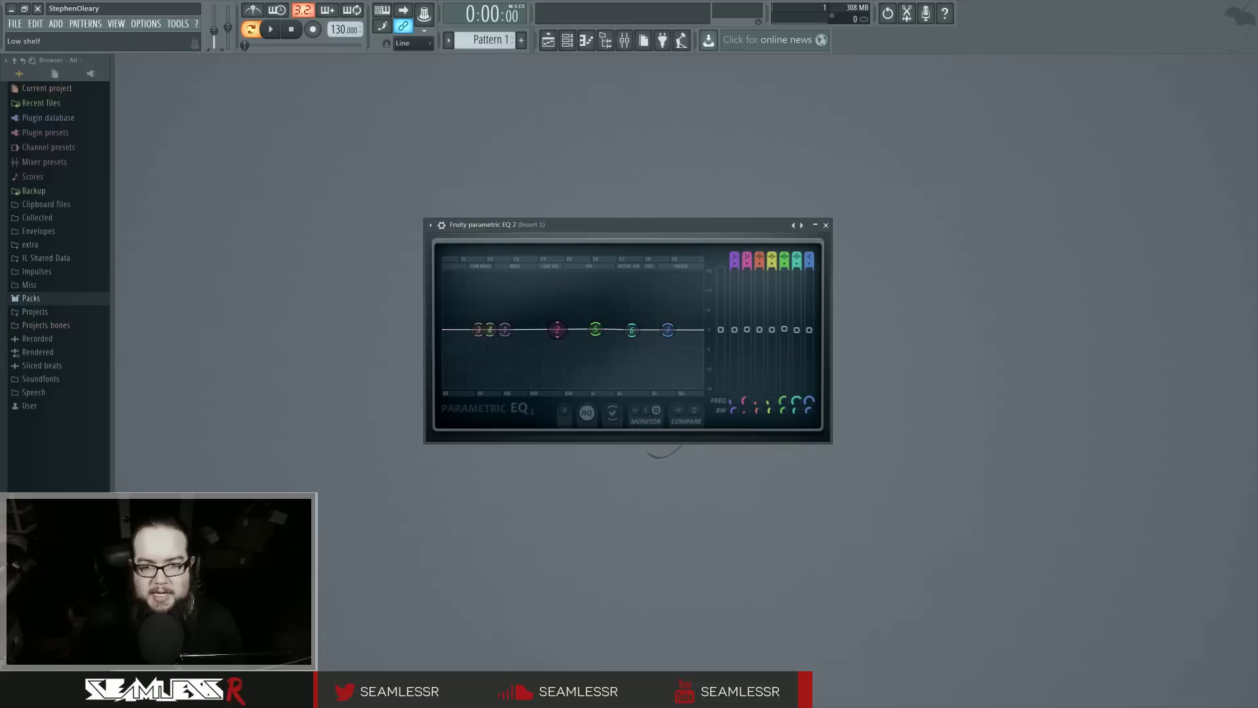
pyautogui.rightClick(747, 257)
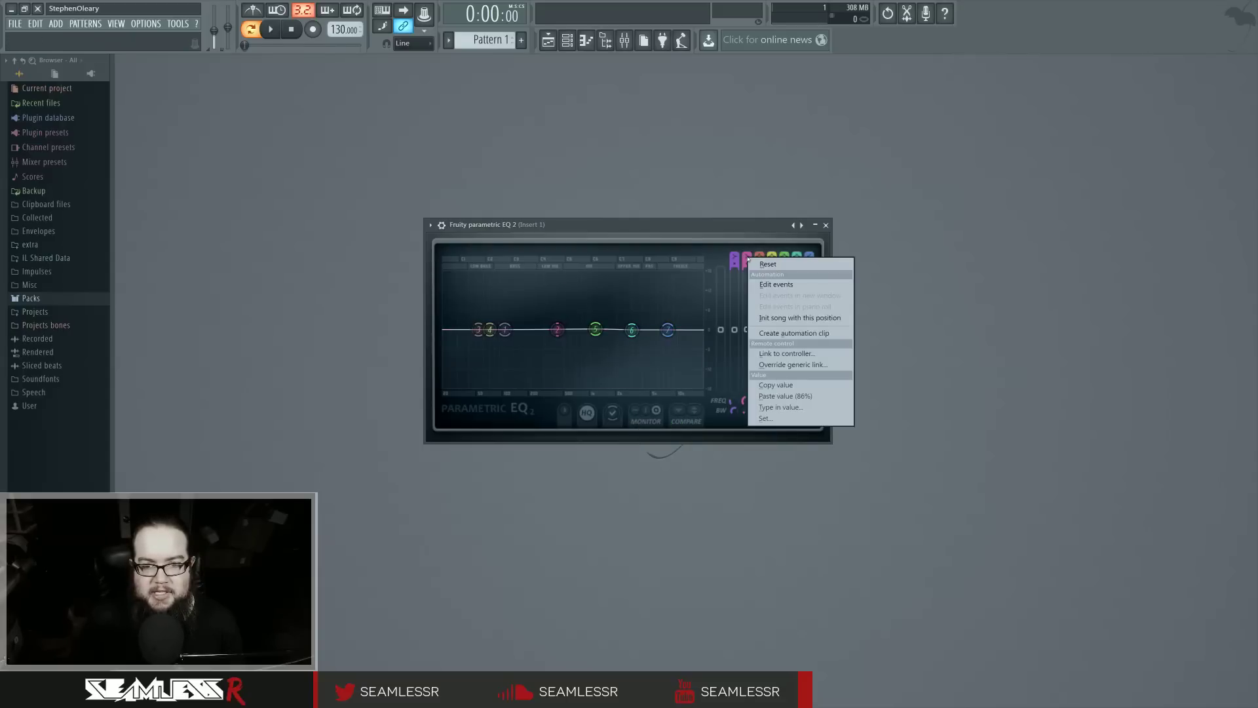
pyautogui.click(775, 333)
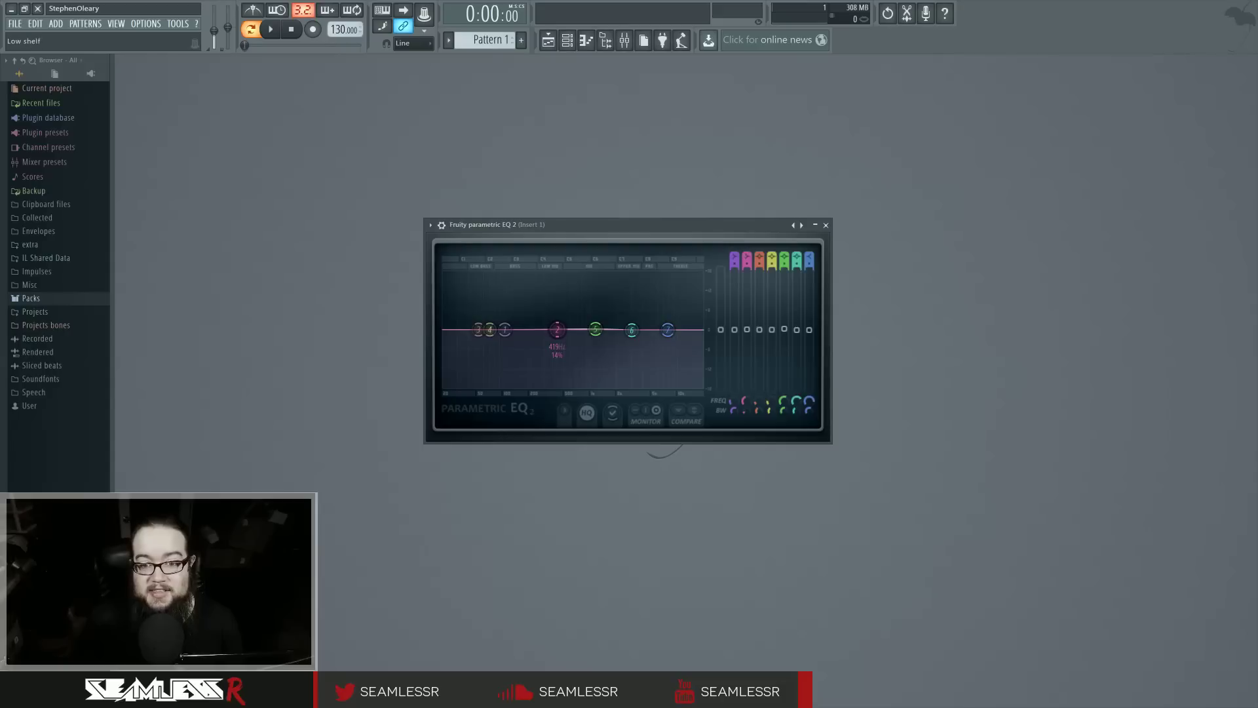
pyautogui.scroll(-1, 747, 260)
pyautogui.scroll(1, 747, 260)
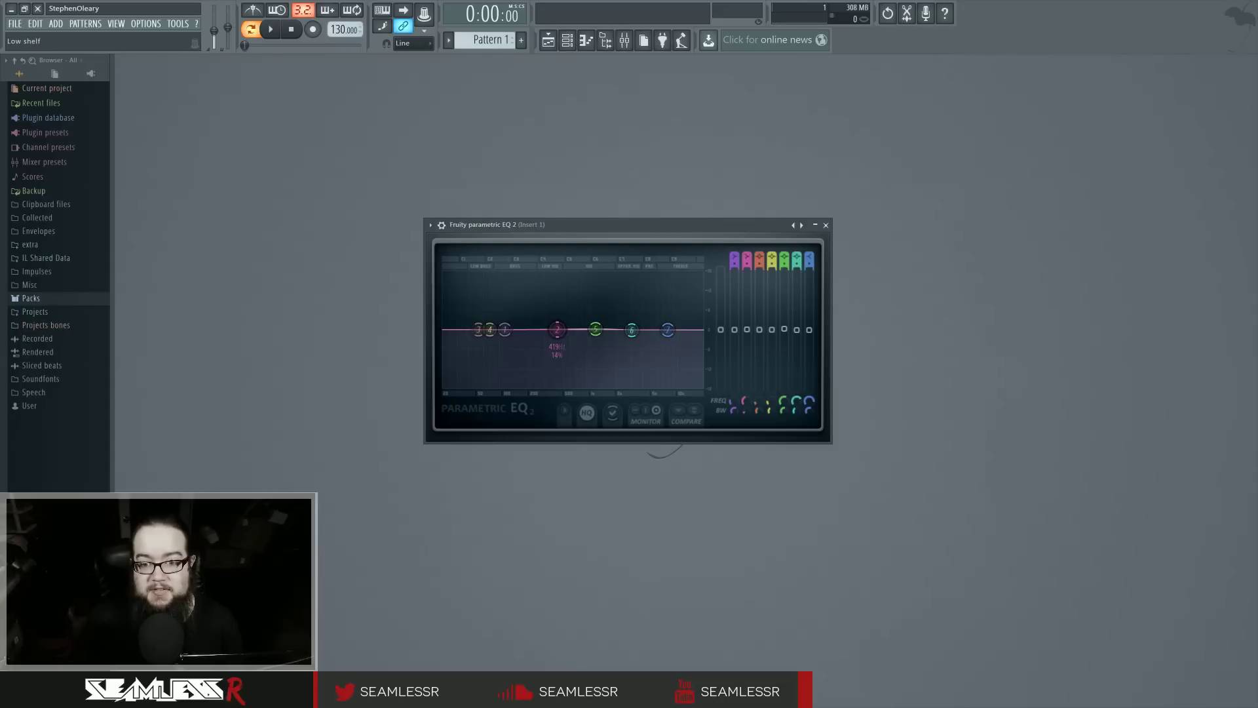
pyautogui.rightClick(748, 265)
pyautogui.click(747, 264)
pyautogui.moveTo(747, 264); pyautogui.dragTo(747, 260)
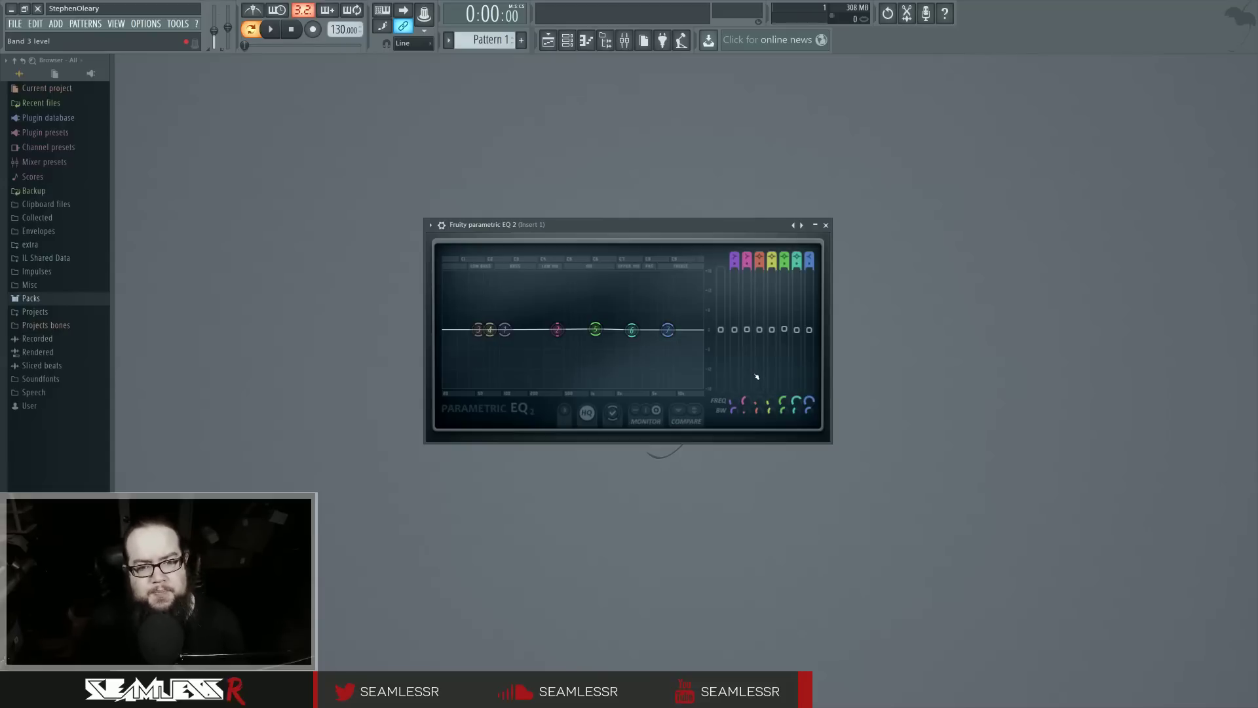
# Examine the equalizer's options for locking the spare state and high precision monitoring, and its About information.
pyautogui.click(565, 412)
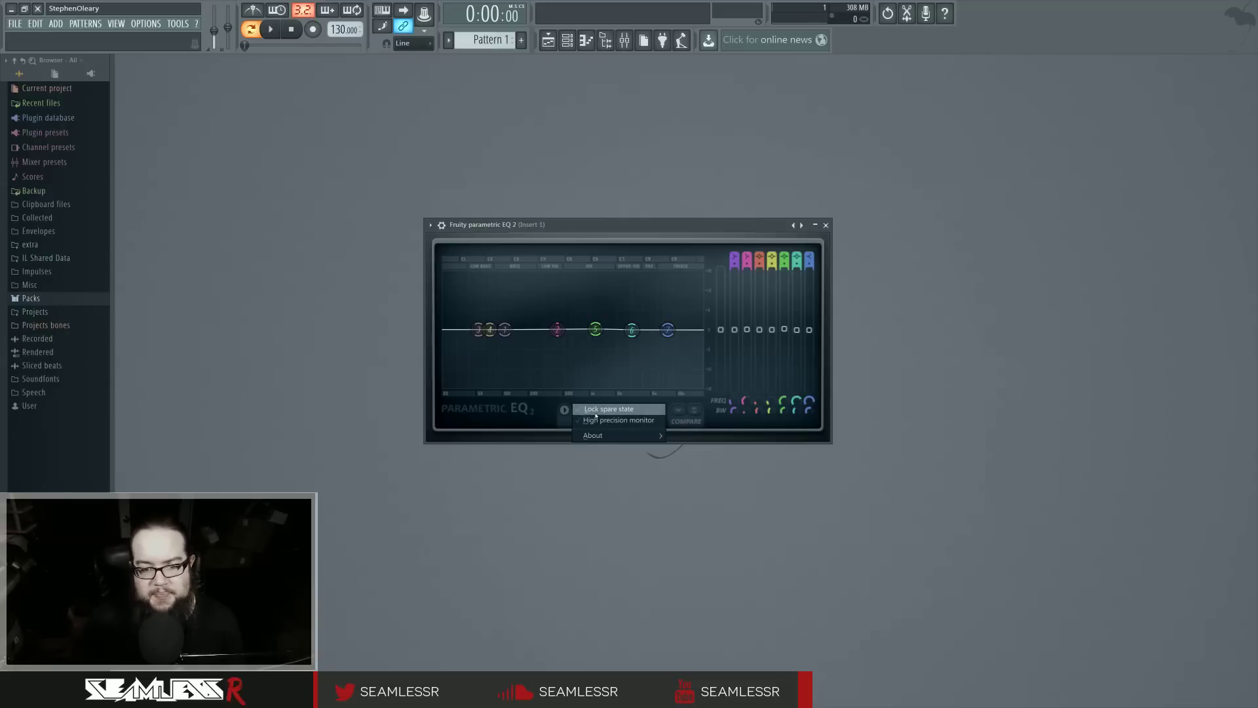
pyautogui.click(549, 419)
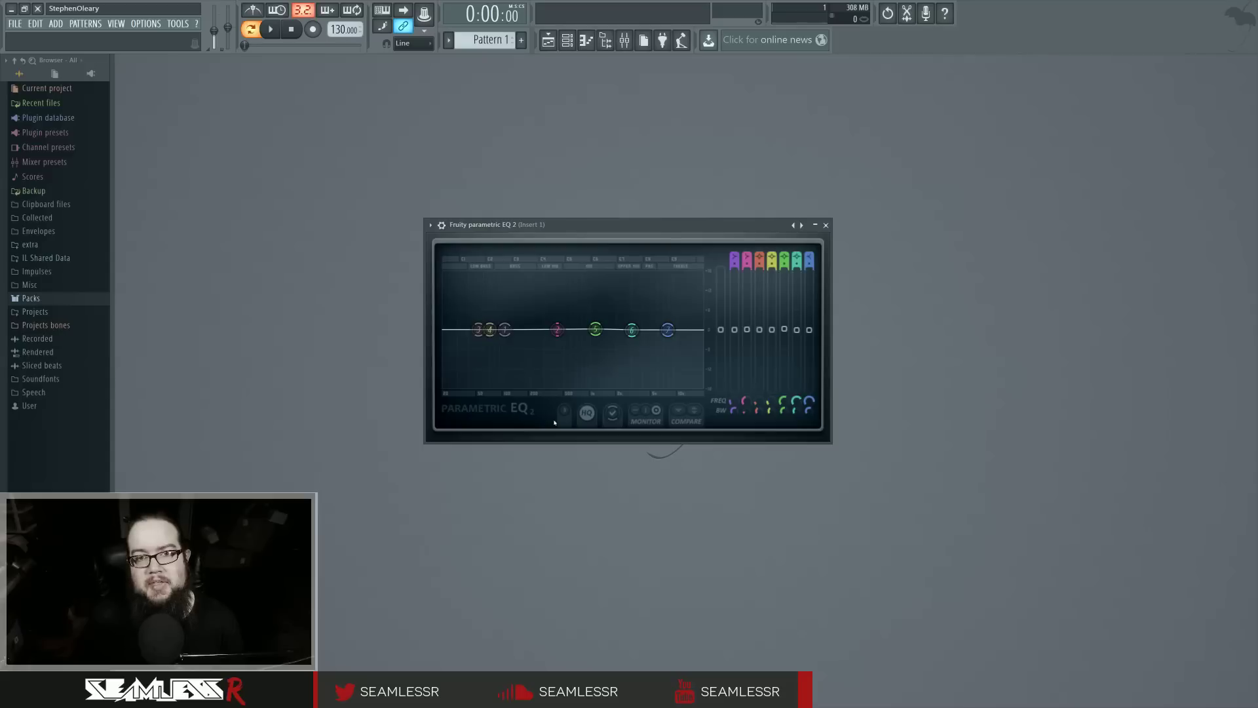
pyautogui.click(564, 411)
pyautogui.moveTo(598, 438)
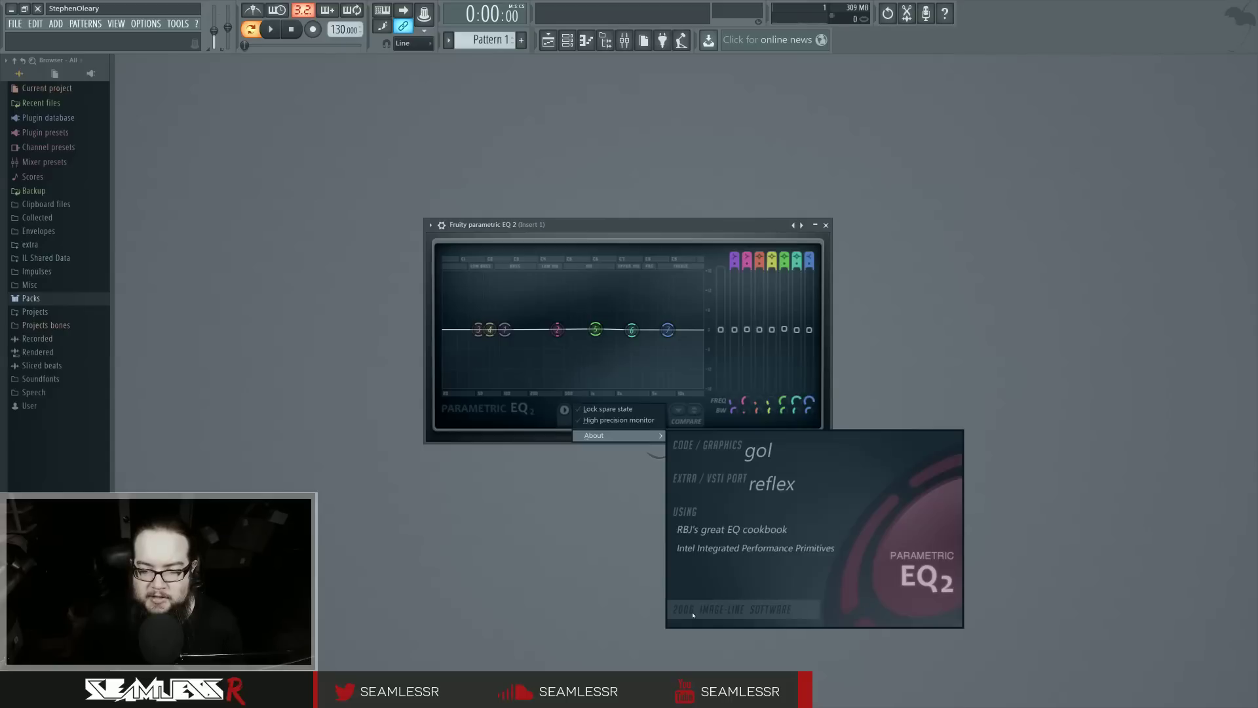
pyautogui.click(551, 426)
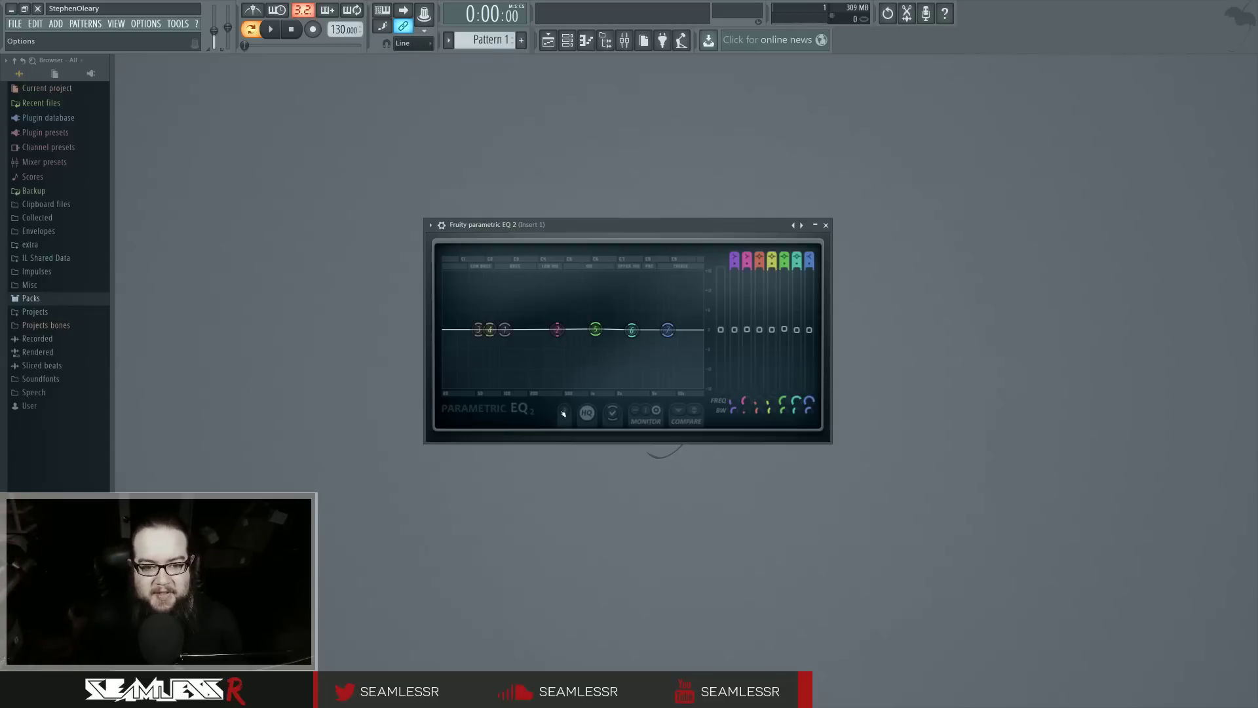
pyautogui.click(563, 412)
pyautogui.click(562, 413)
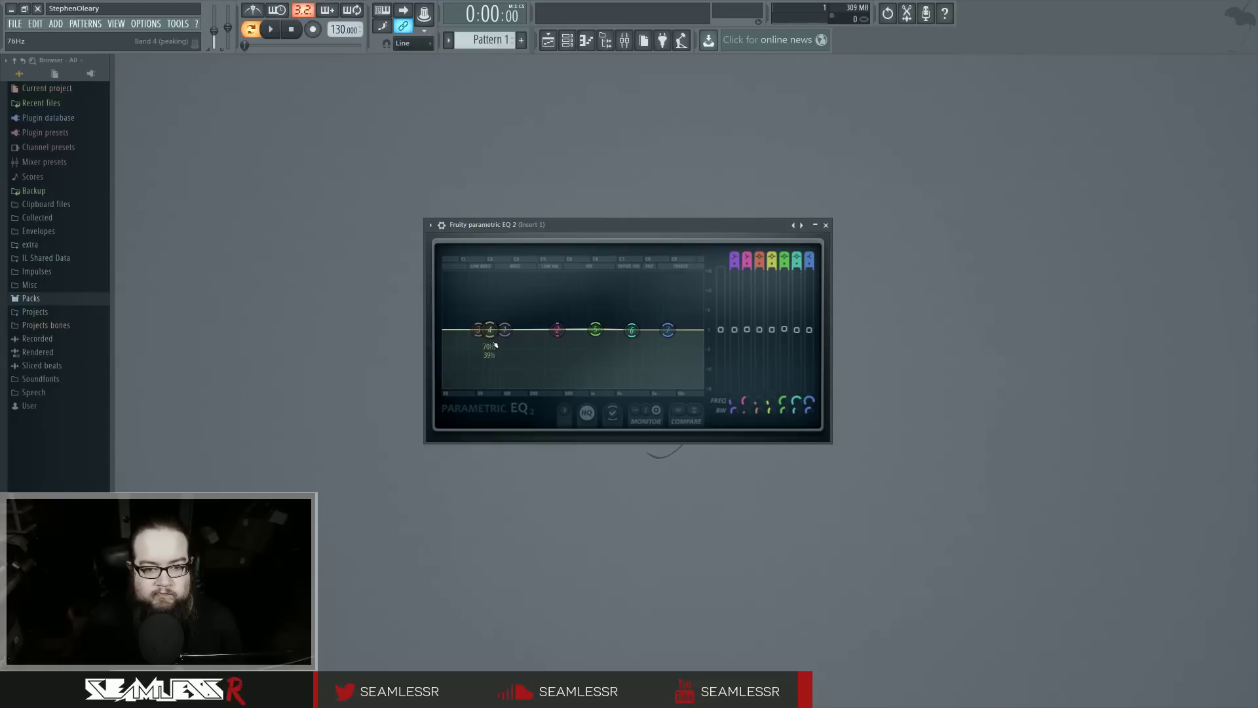
# Move bands 1, 2 and 6 down in frequency and cut band 5 almost to the minimum level.
pyautogui.moveTo(505, 329)
pyautogui.mouseDown()
pyautogui.moveTo(510, 346)
pyautogui.moveTo(493, 330)
pyautogui.mouseUp()
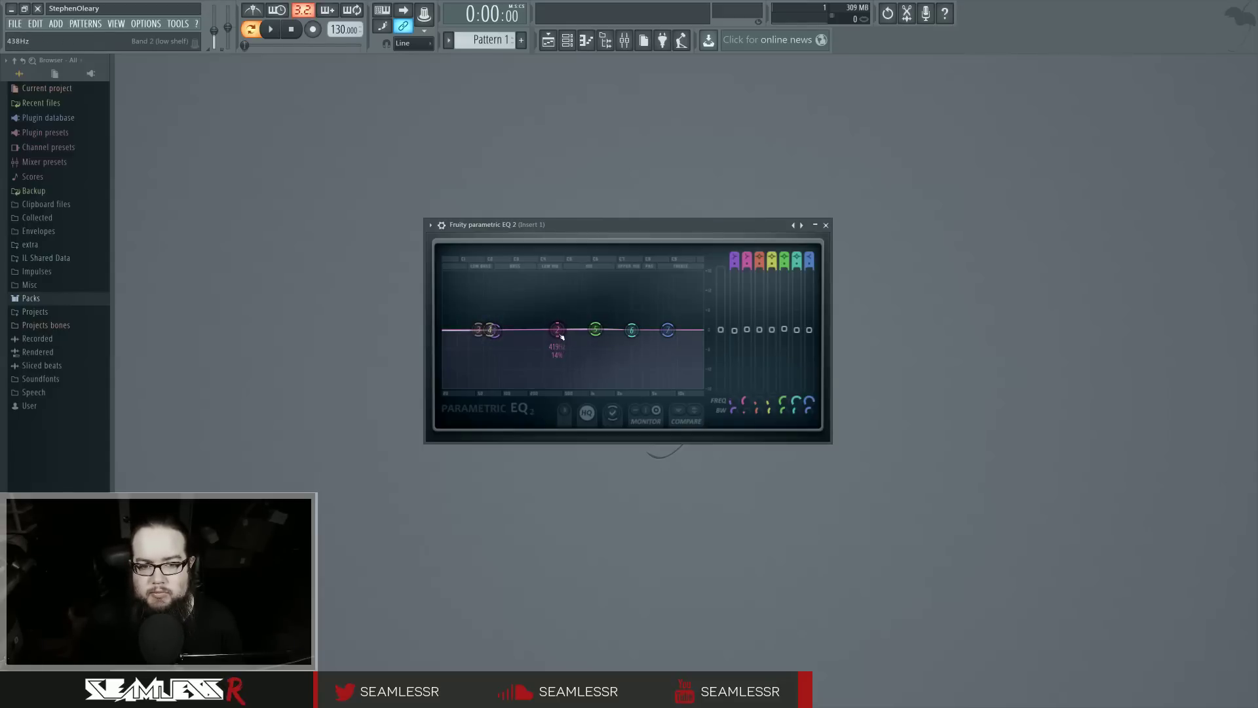
pyautogui.moveTo(557, 330); pyautogui.dragTo(591, 385)
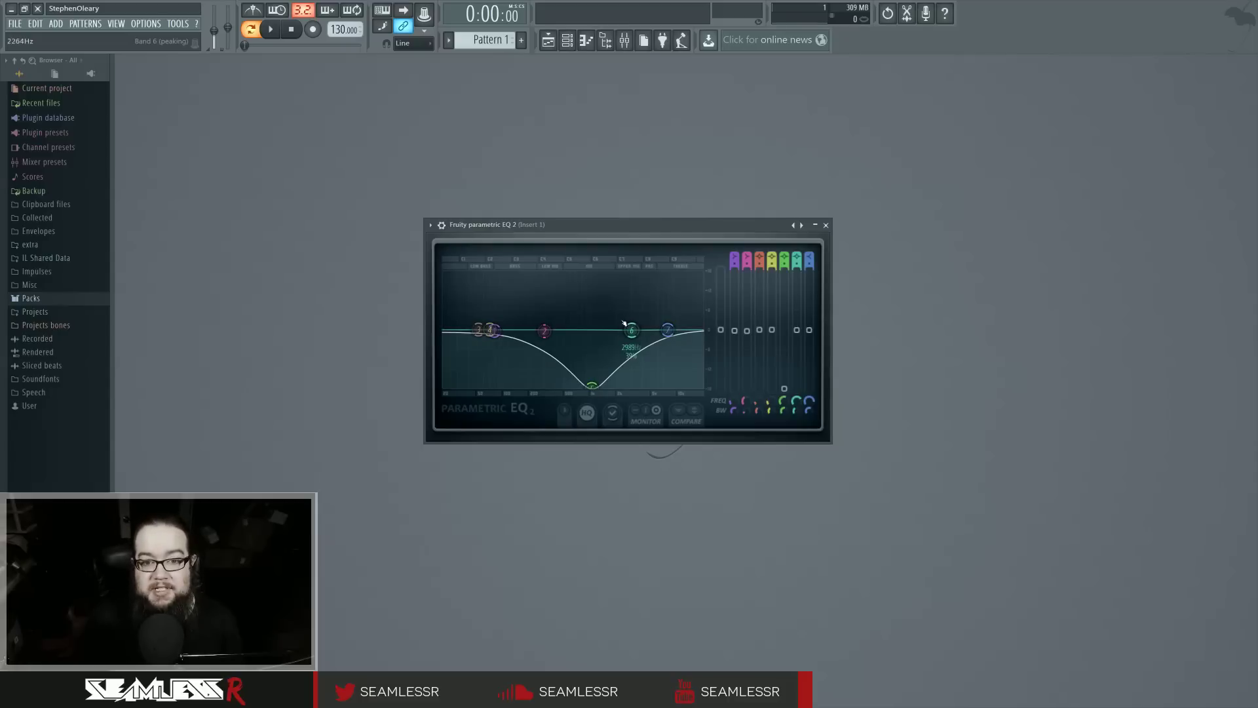
pyautogui.moveTo(631, 330); pyautogui.dragTo(600, 330)
# Move band 5 to about 838 Hz and change its filter type to Band stop.
pyautogui.moveTo(592, 385); pyautogui.dragTo(584, 357)
pyautogui.rightClick(583, 357)
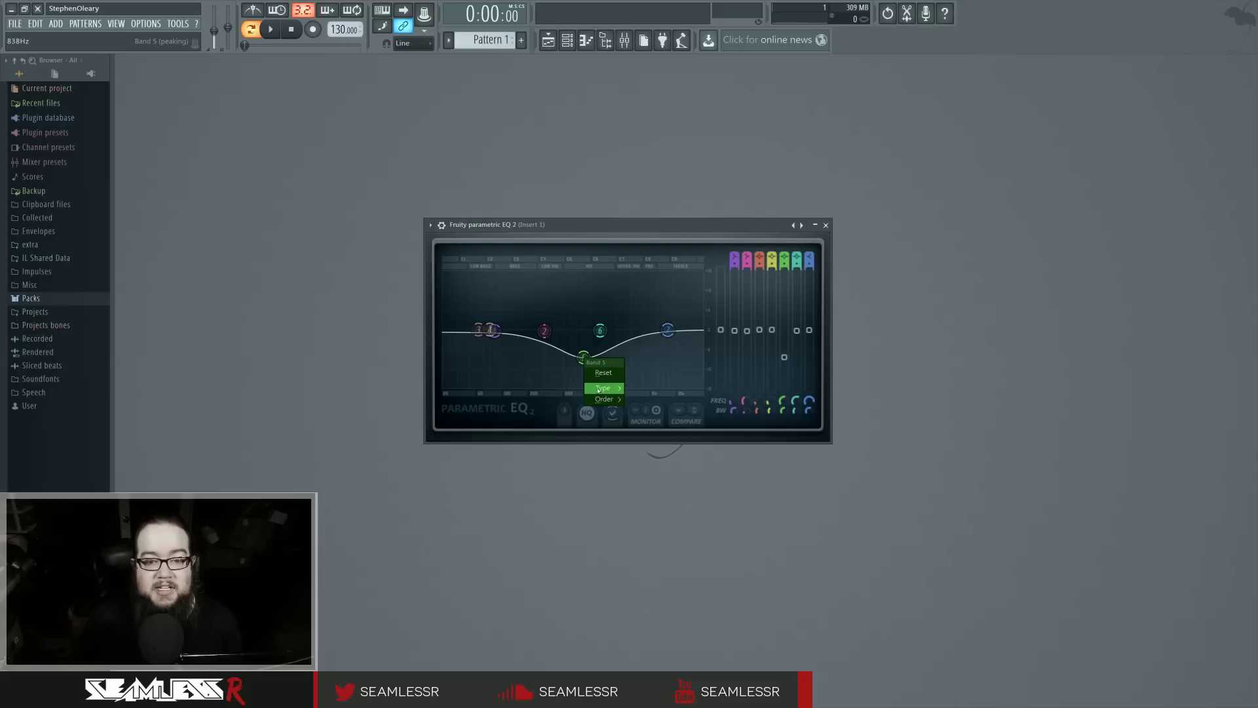
pyautogui.moveTo(599, 388)
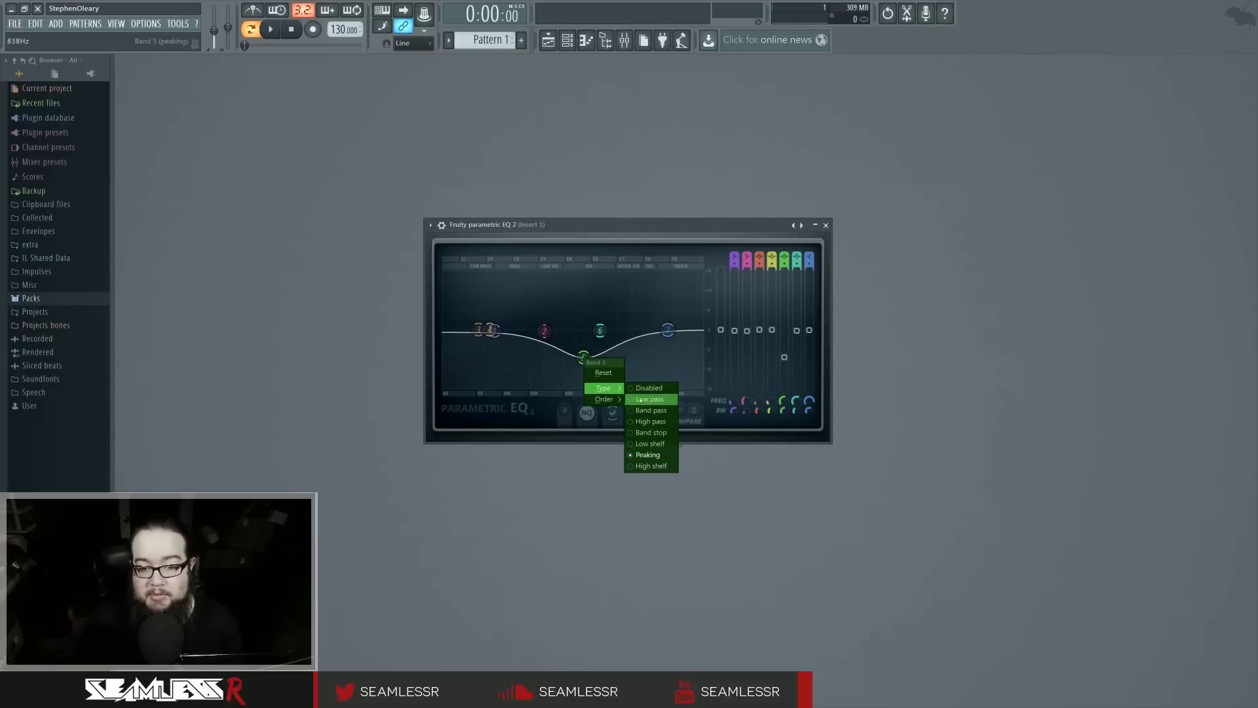
pyautogui.click(651, 433)
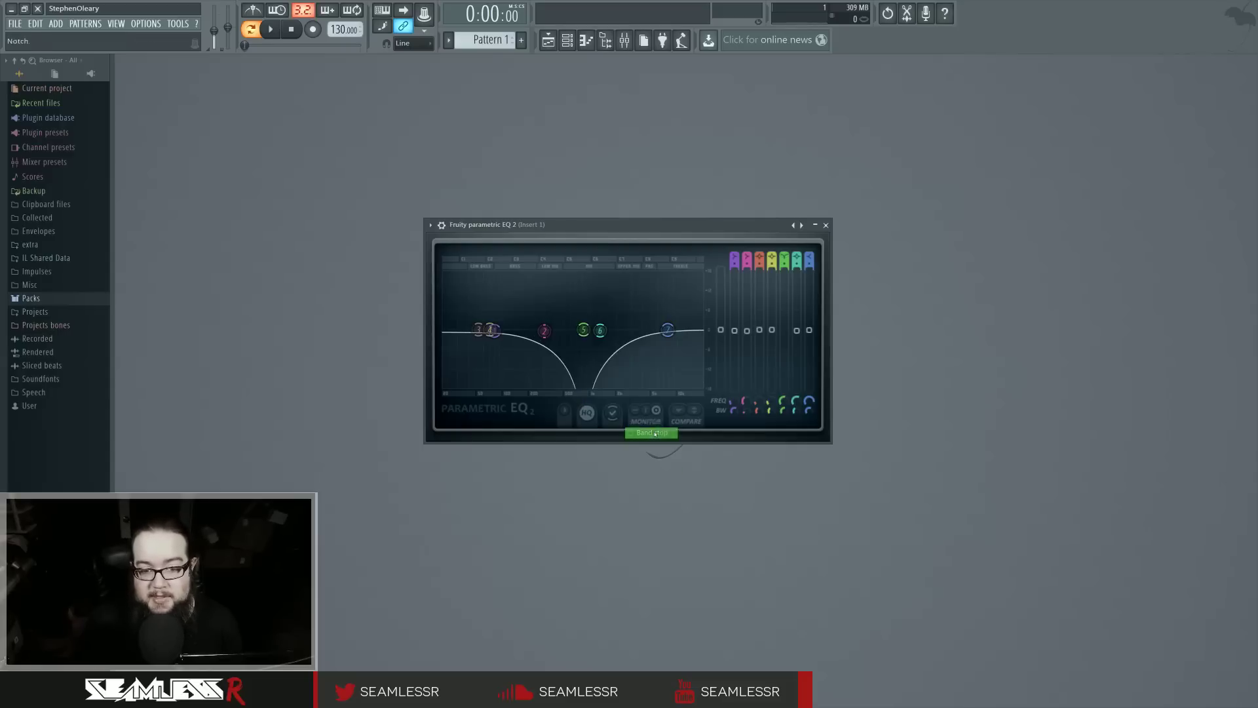
# Change band 5's filter order and narrow its bandwidth to about 19%.
pyautogui.rightClick(584, 330)
pyautogui.moveTo(604, 371)
pyautogui.click(646, 371)
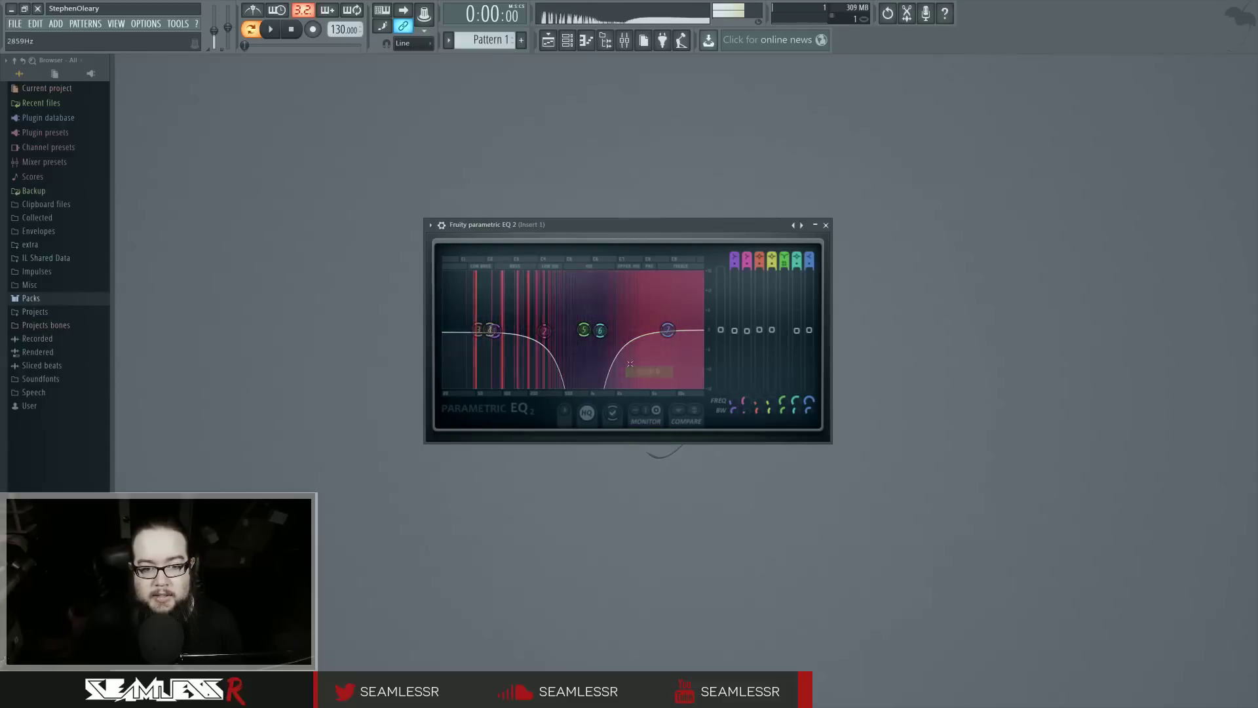
pyautogui.scroll(-5, 582, 336)
pyautogui.scroll(-5, 583, 337)
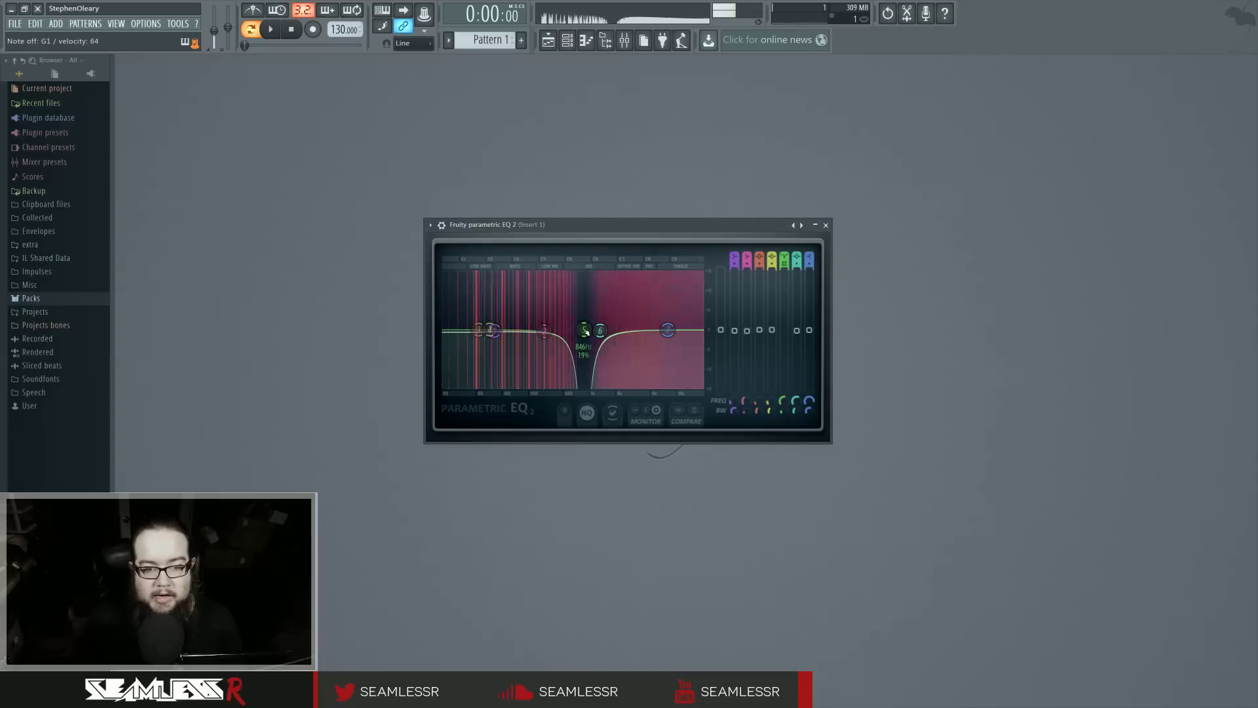
# Move band 5 up in frequency to about 3290 Hz and change its filter type to Peaking.
pyautogui.moveTo(587, 333); pyautogui.dragTo(637, 331)
pyautogui.rightClick(637, 332)
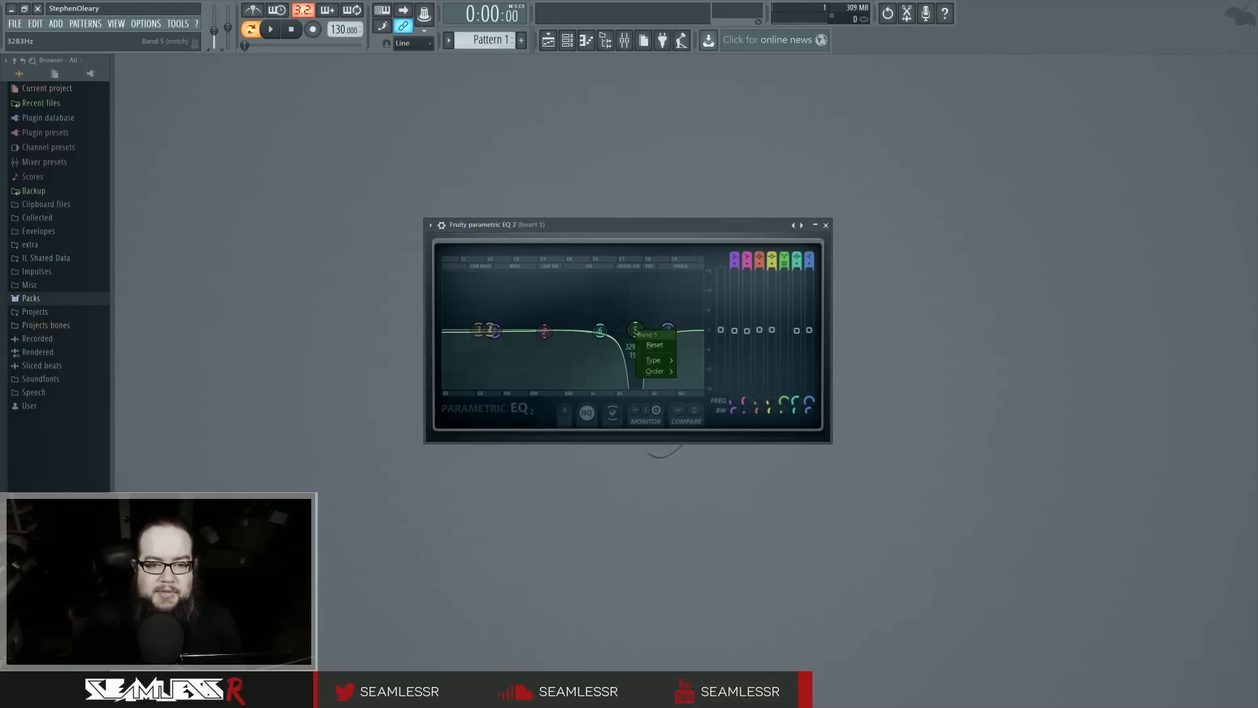
pyautogui.moveTo(655, 360)
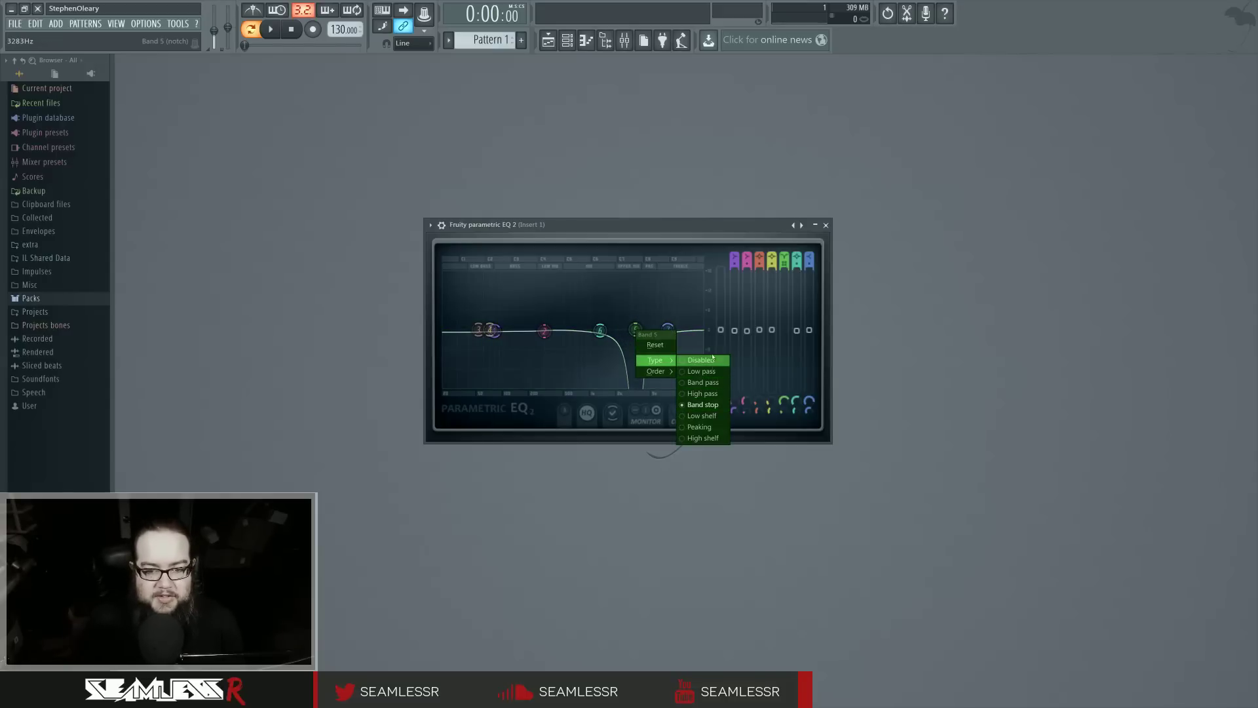
pyautogui.click(700, 427)
# Bring band 5's level back to the zero line and change its filter order.
pyautogui.moveTo(636, 283); pyautogui.dragTo(634, 329)
pyautogui.rightClick(639, 329)
pyautogui.moveTo(661, 372)
pyautogui.click(698, 371)
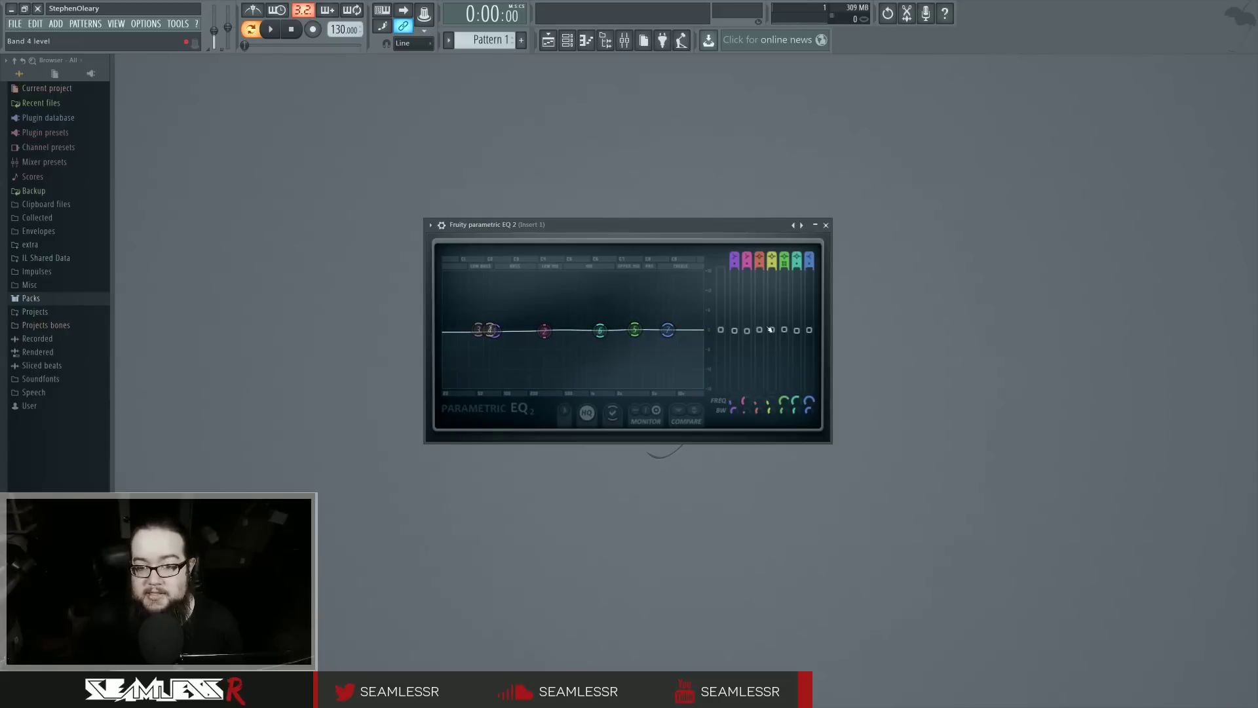
# Set band 3's level to 0.0 dB and reposition the equalizer window slightly.
pyautogui.moveTo(760, 330)
pyautogui.mouseDown()
pyautogui.moveTo(760, 306)
pyautogui.moveTo(761, 331)
pyautogui.mouseUp()
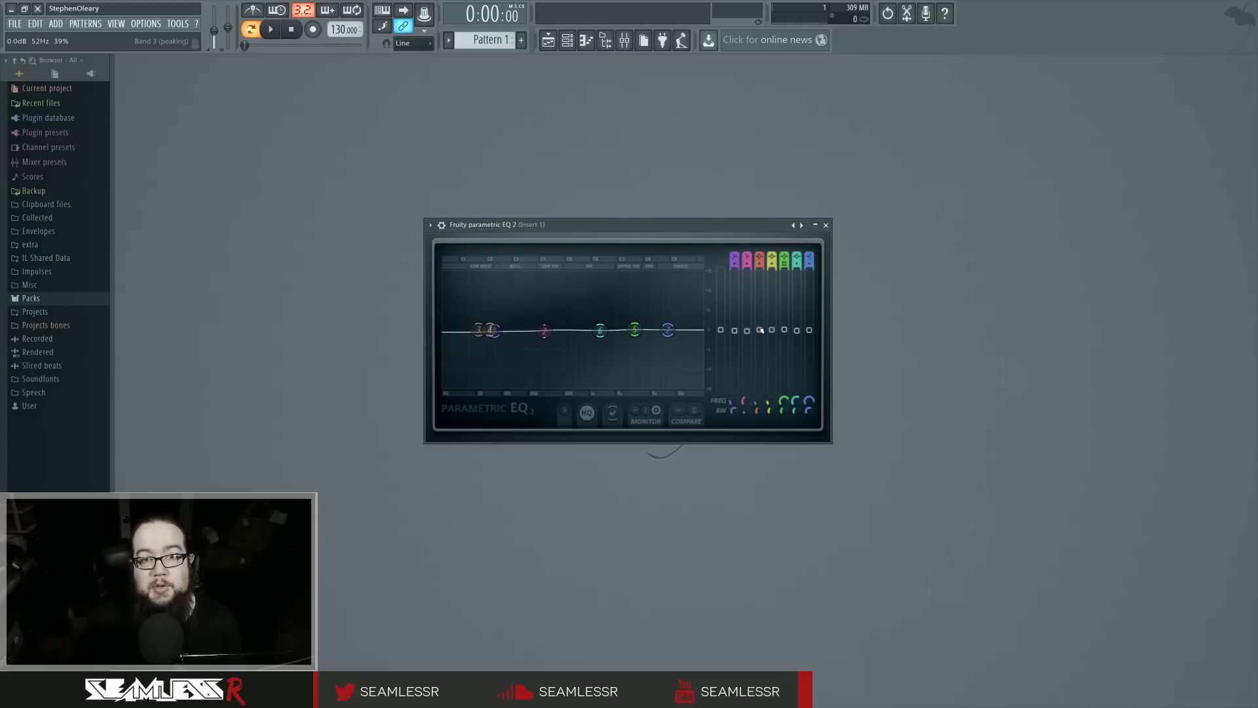
pyautogui.moveTo(760, 330)
pyautogui.mouseDown()
pyautogui.moveTo(760, 308)
pyautogui.moveTo(761, 346)
pyautogui.moveTo(760, 331)
pyautogui.mouseUp()
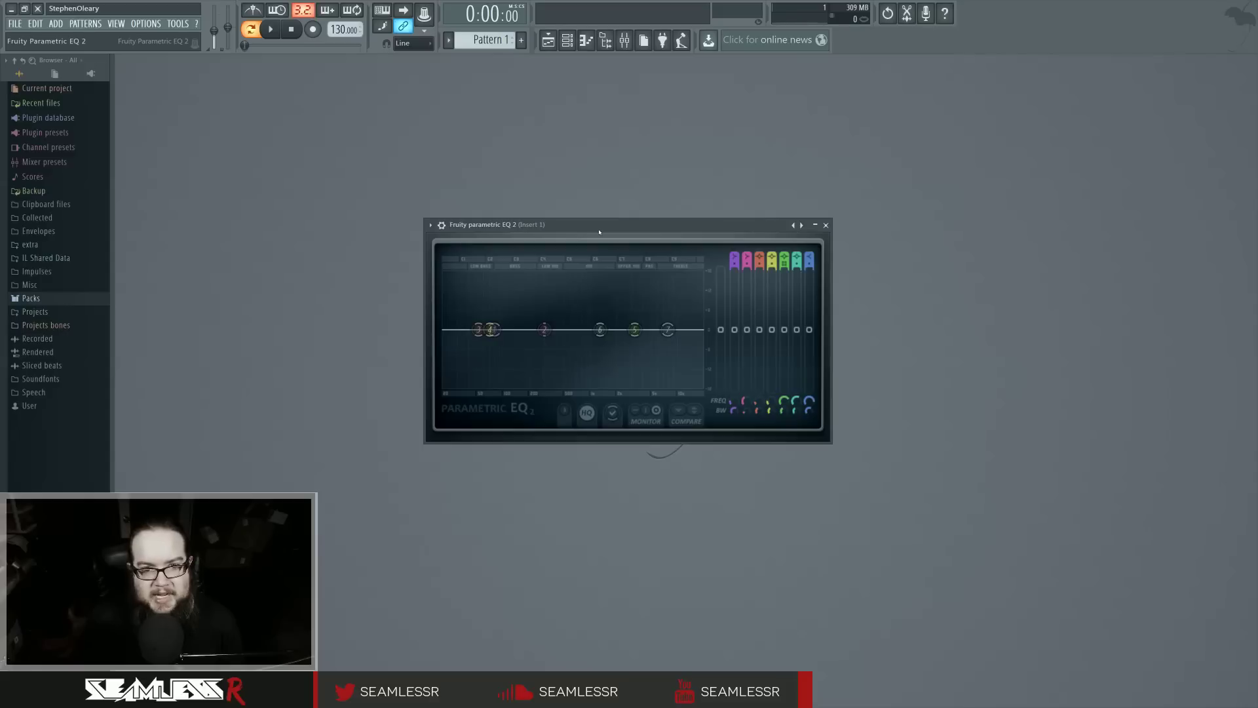
pyautogui.moveTo(601, 233)
pyautogui.mouseDown()
pyautogui.moveTo(640, 287)
pyautogui.moveTo(615, 233)
pyautogui.mouseUp()
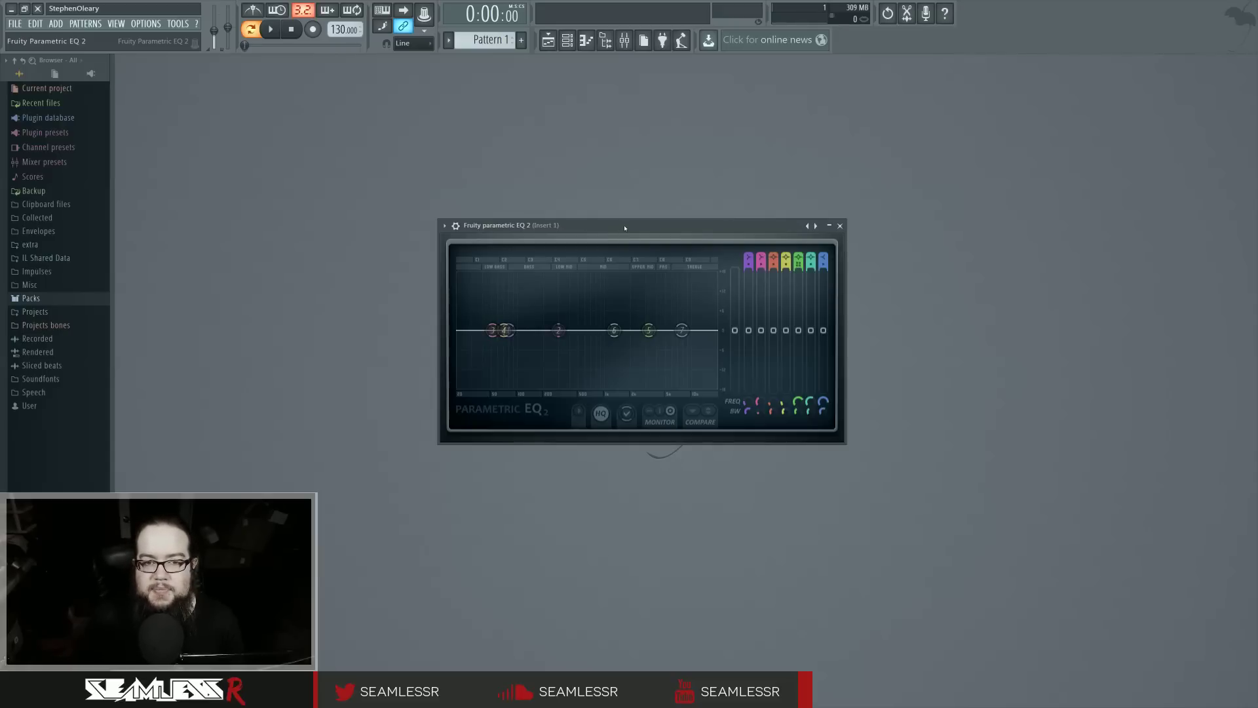
pyautogui.moveTo(622, 228); pyautogui.dragTo(625, 227)
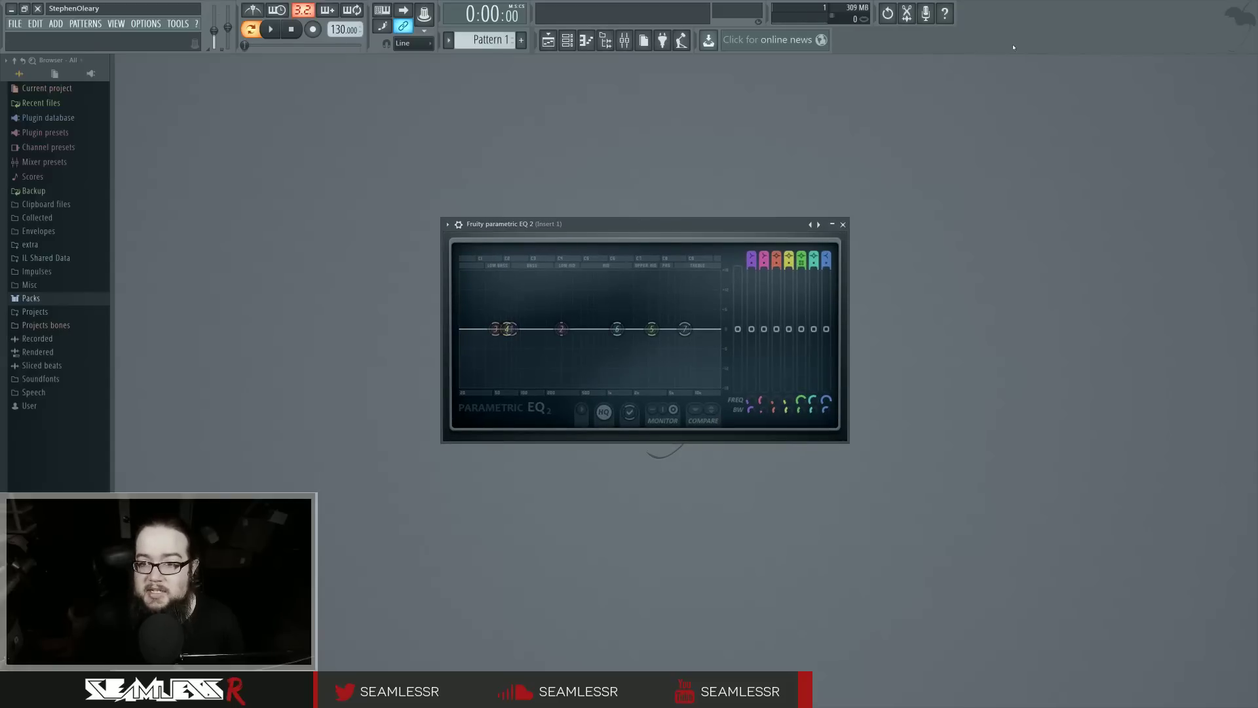
# Add Fruity Convolver to the Master track from the plugin picker and load its Linear phase EQ (long latency) preset.
pyautogui.hotkey('alt', 'p')
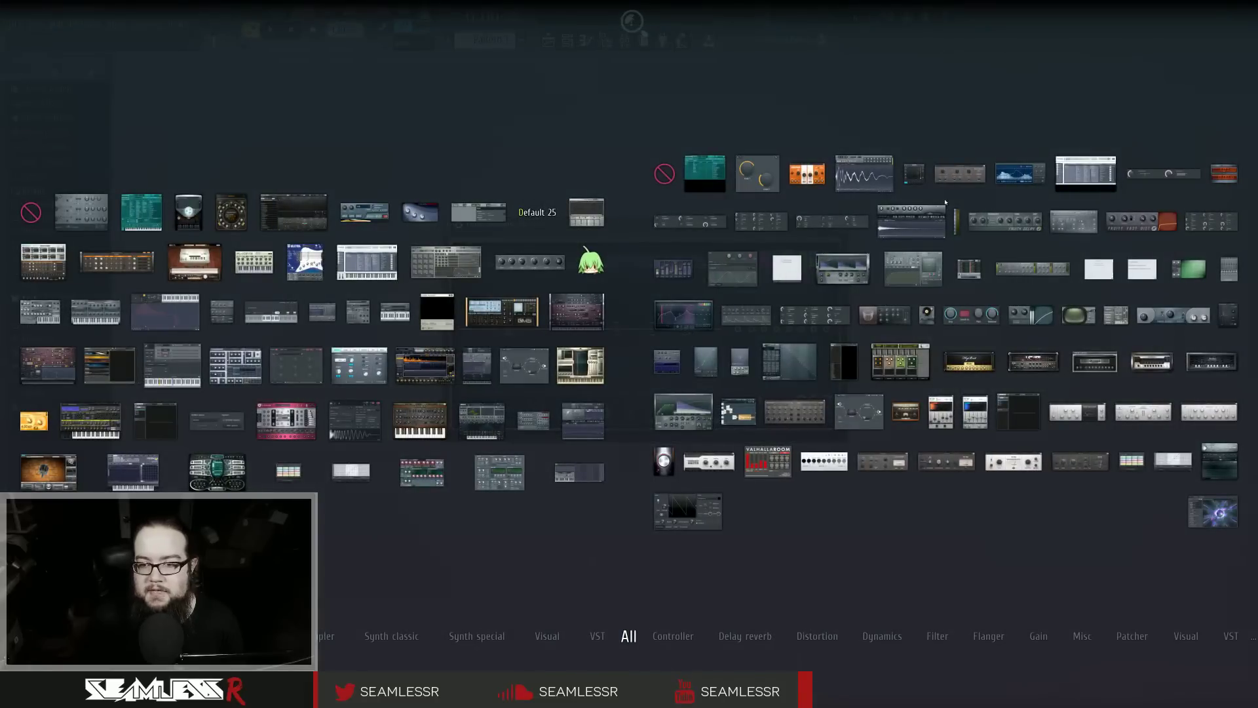
pyautogui.click(916, 226)
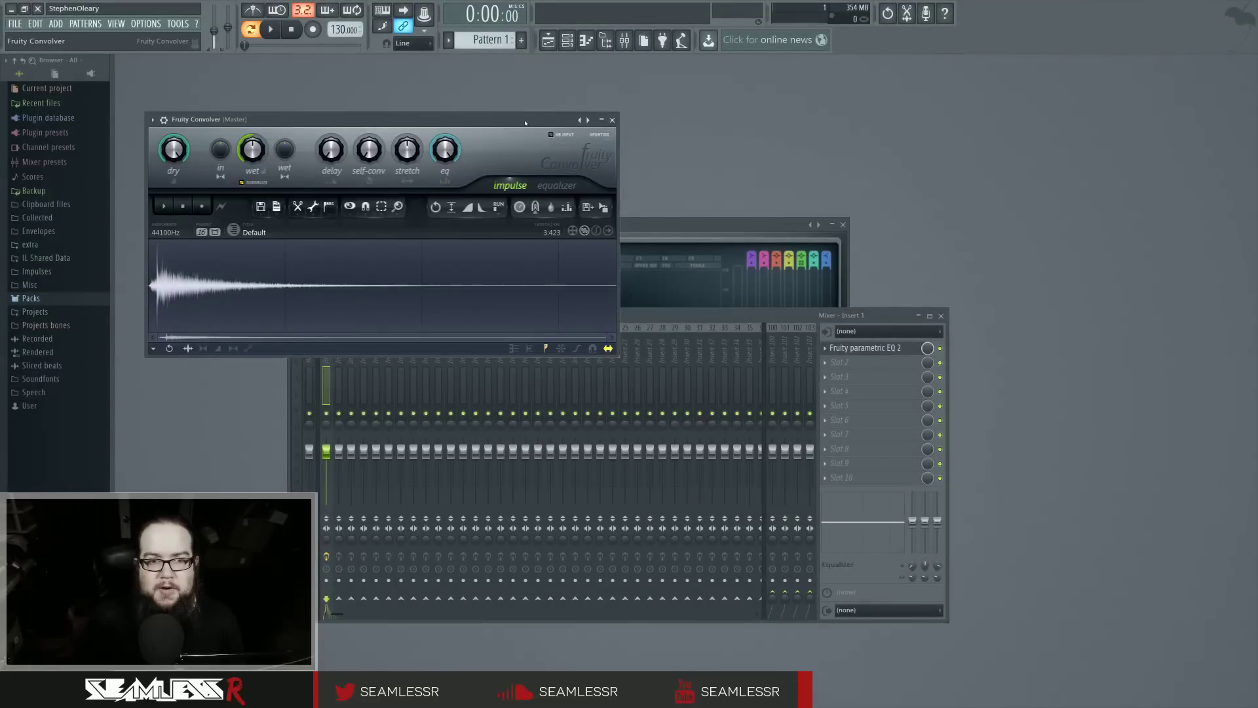
pyautogui.moveTo(525, 122); pyautogui.dragTo(632, 154)
pyautogui.click(705, 154)
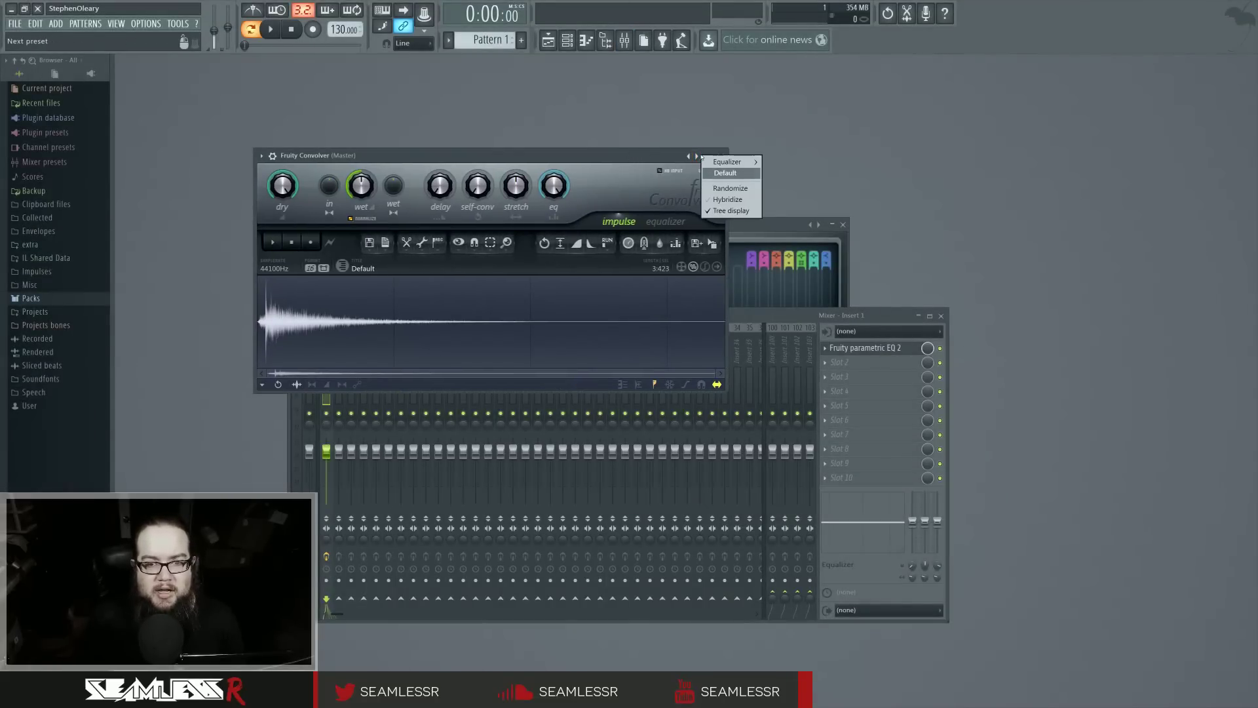
pyautogui.moveTo(731, 162)
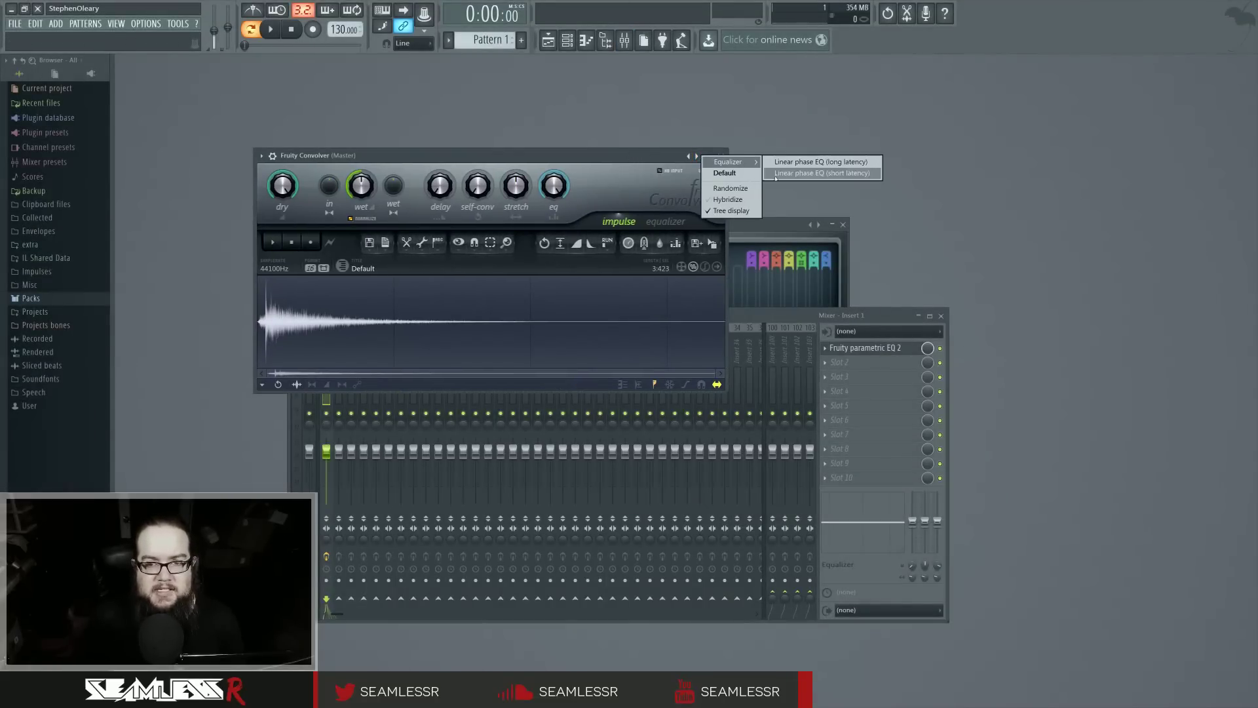
pyautogui.click(857, 163)
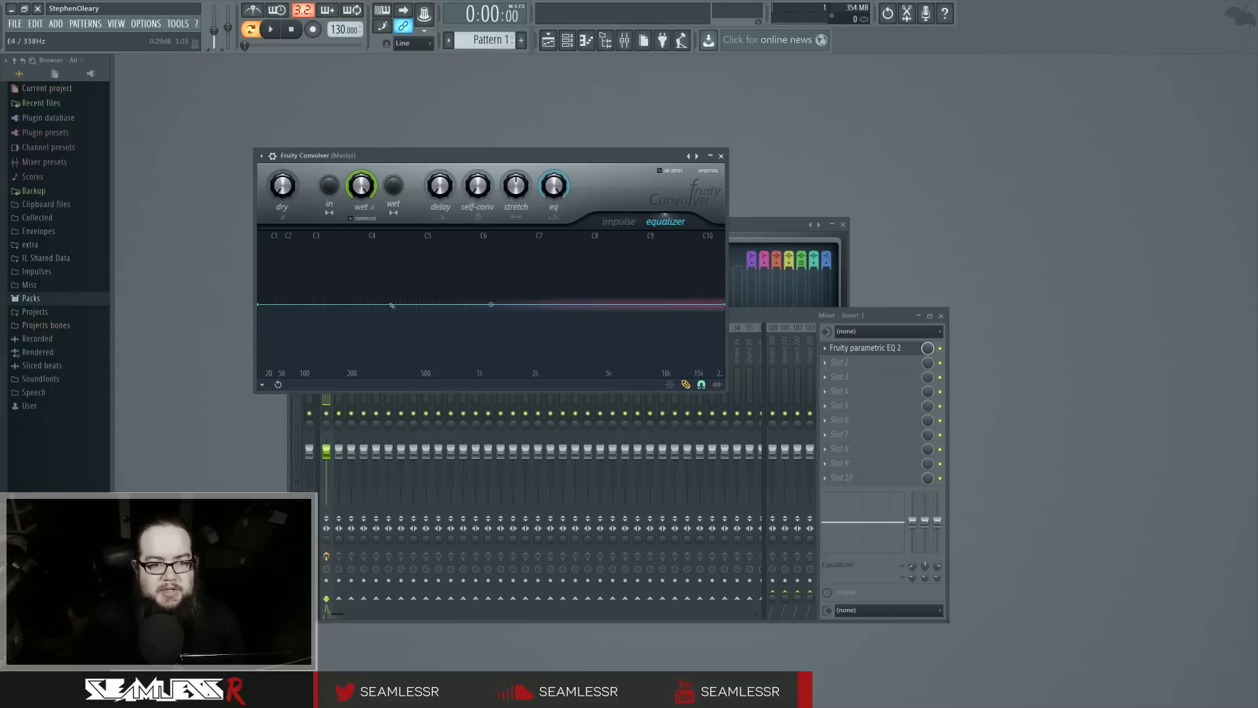
# Draw a freehand curve of peaks and dips in the Convolver's equalizer and fully cut the frequencies below about 500 Hz.
pyautogui.moveTo(391, 305)
pyautogui.mouseDown()
pyautogui.moveTo(390, 344)
pyautogui.moveTo(463, 297)
pyautogui.moveTo(528, 291)
pyautogui.moveTo(632, 323)
pyautogui.mouseUp()
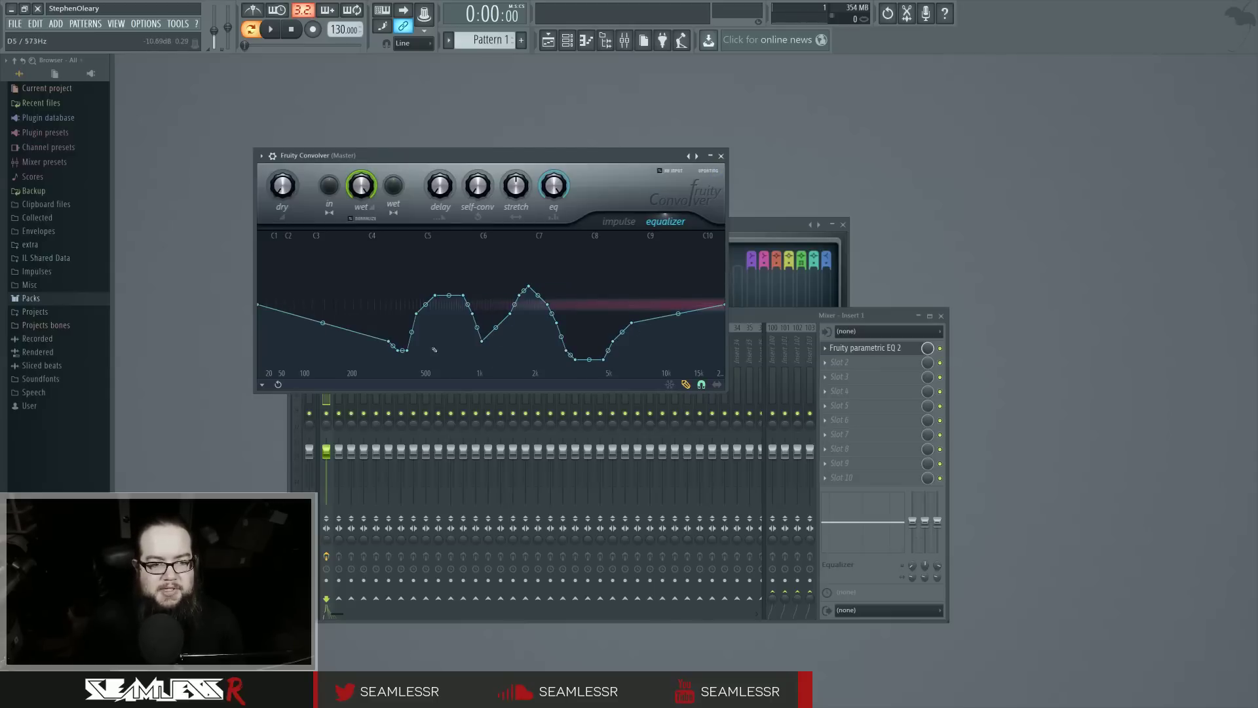
pyautogui.moveTo(415, 359)
pyautogui.mouseDown()
pyautogui.moveTo(416, 397)
pyautogui.moveTo(258, 388)
pyautogui.mouseUp()
pyautogui.moveTo(441, 301)
pyautogui.mouseDown()
pyautogui.moveTo(407, 288)
pyautogui.moveTo(429, 389)
pyautogui.moveTo(386, 424)
pyautogui.mouseUp()
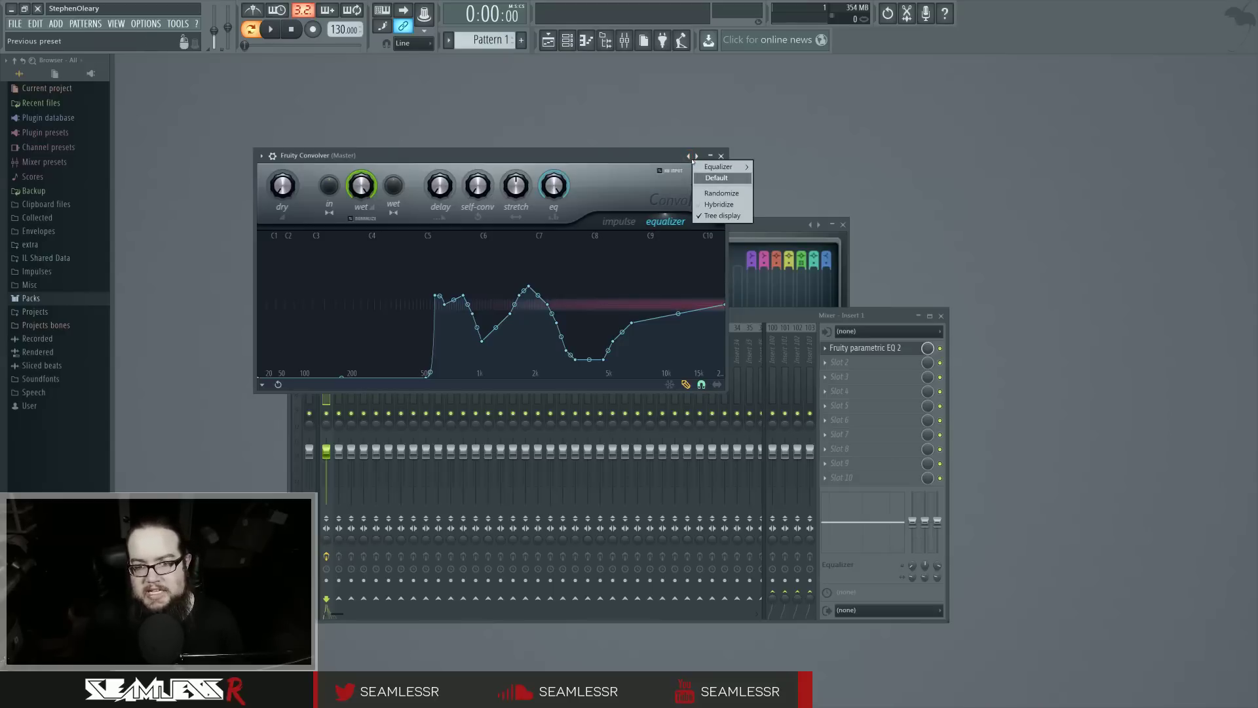
# Close Fruity Convolver and remove it from the Master track's first effect slot.
pyautogui.click(710, 156)
pyautogui.click(714, 156)
pyautogui.click(722, 156)
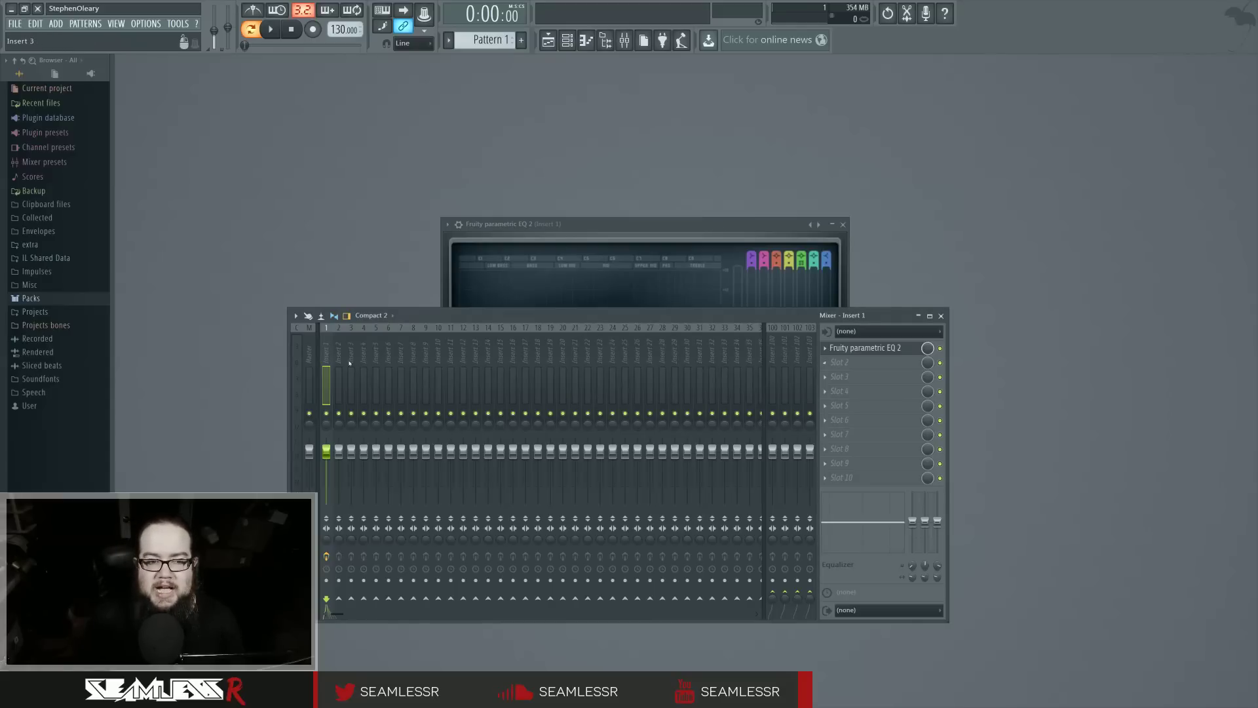
pyautogui.click(310, 358)
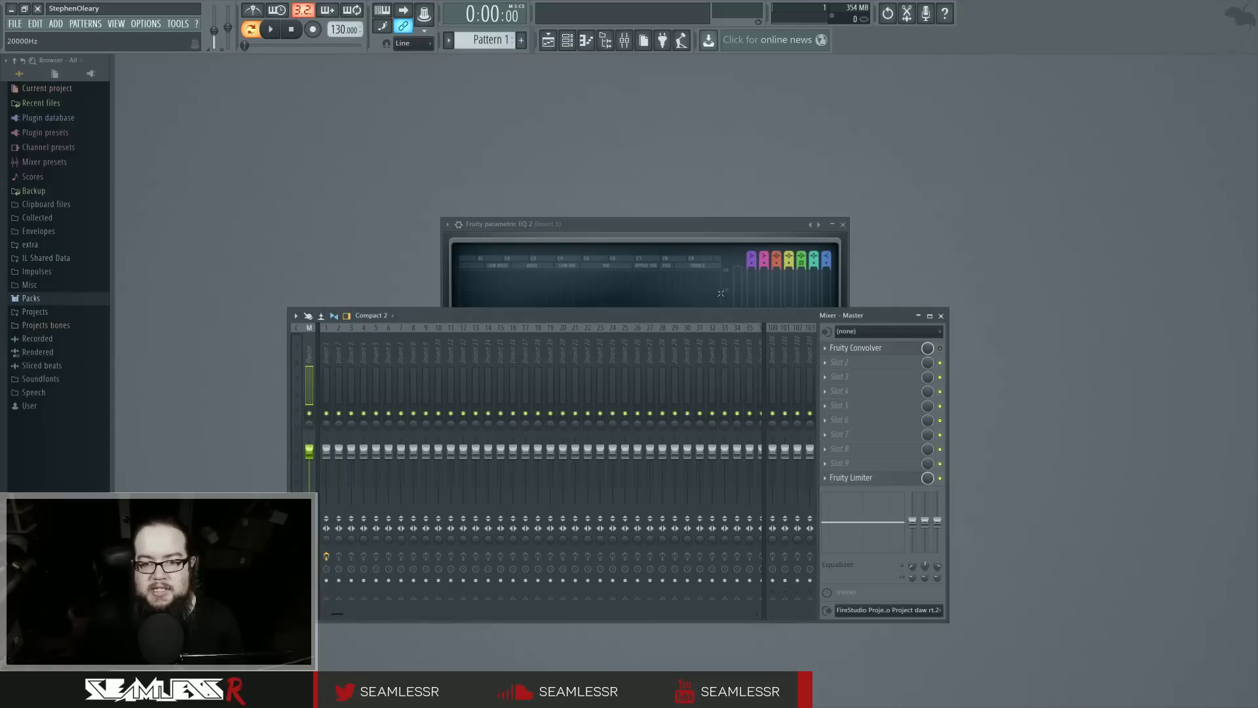
pyautogui.click(839, 348)
pyautogui.moveTo(852, 363)
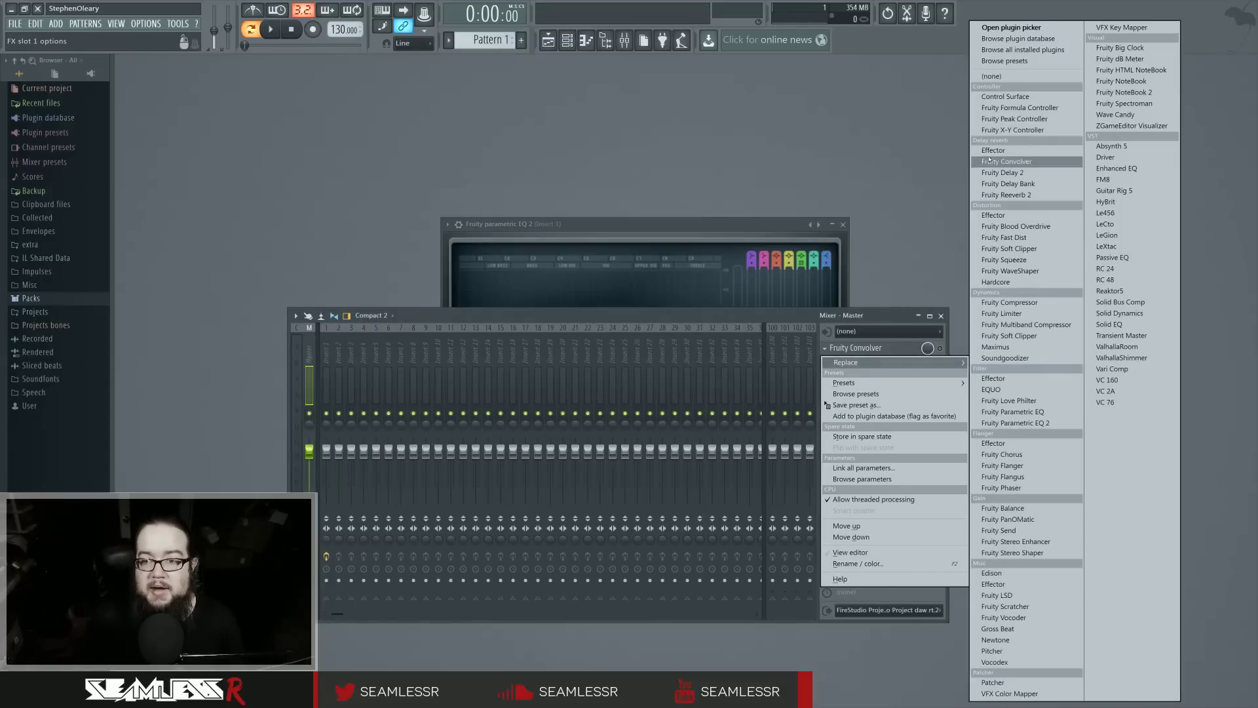
pyautogui.click(991, 77)
# Bring Parametric EQ 2 to the front, close the mixer, and reposition the equalizer near the middle of the workspace.
pyautogui.click(729, 227)
pyautogui.moveTo(700, 231); pyautogui.dragTo(674, 192)
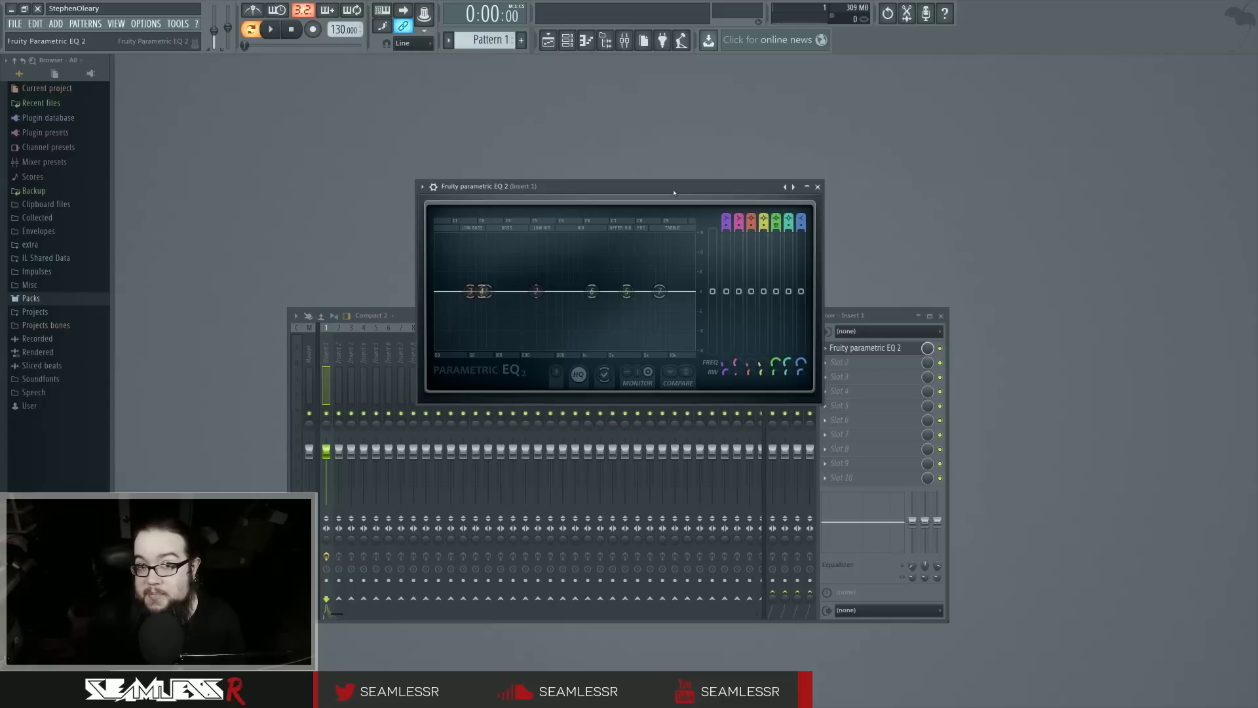
pyautogui.click(941, 315)
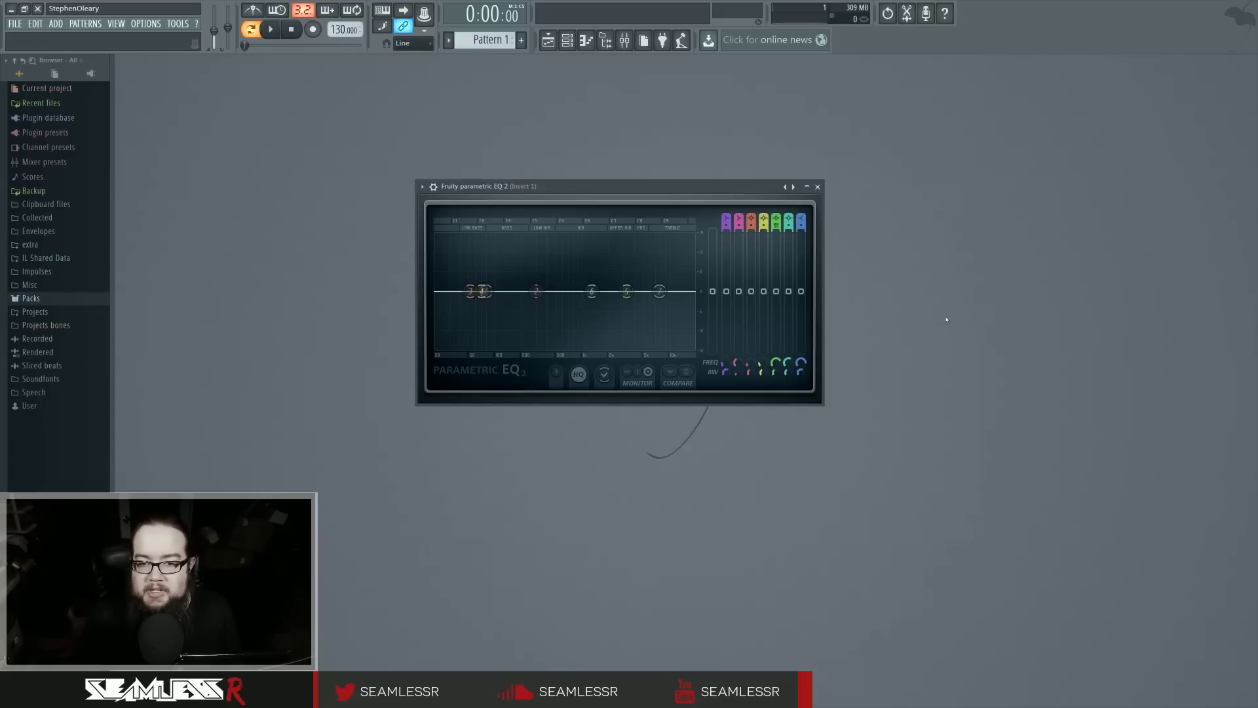
pyautogui.moveTo(735, 196); pyautogui.dragTo(752, 261)
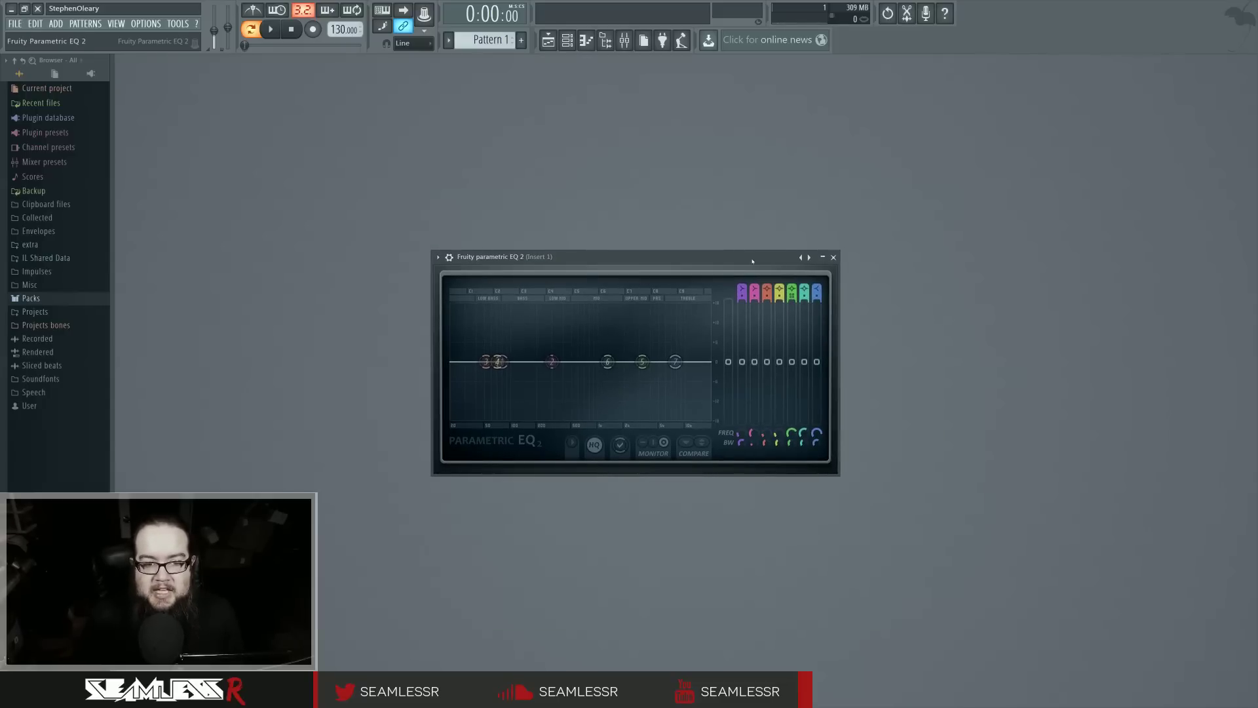